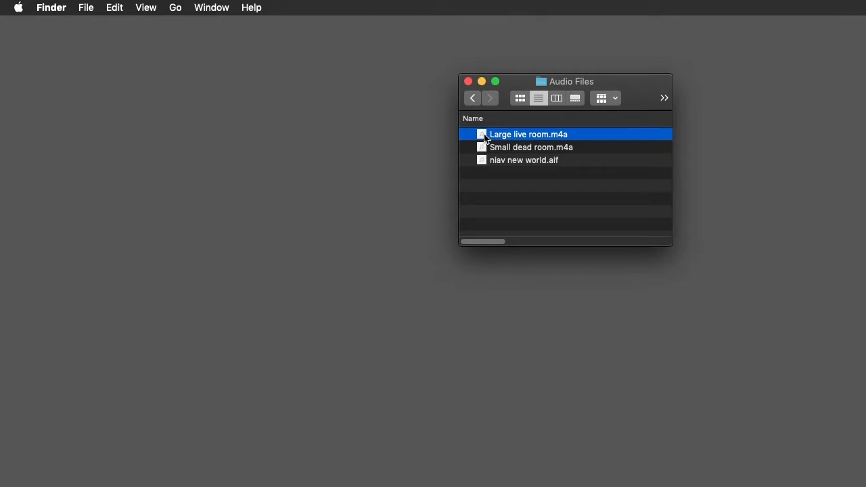
Set Audacity as the default application for all .m4a files through the file info of Large live room.m4a.
key("super+i")
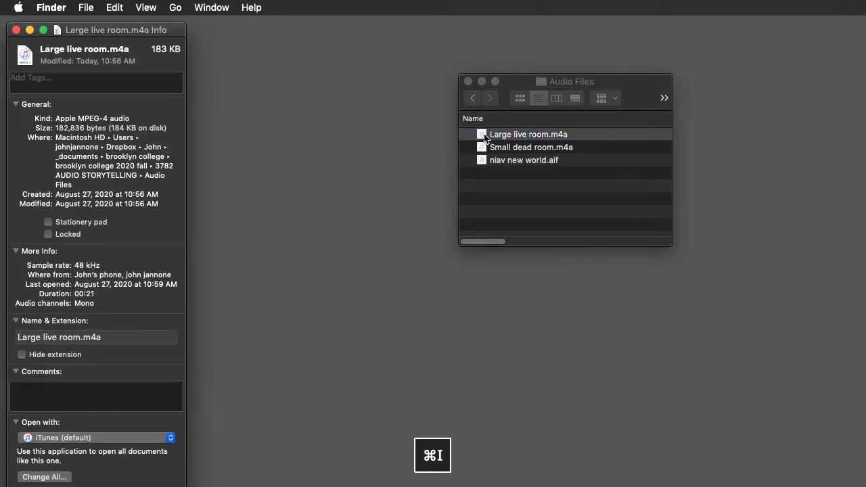
left_click_drag(121, 30, 281, 18)
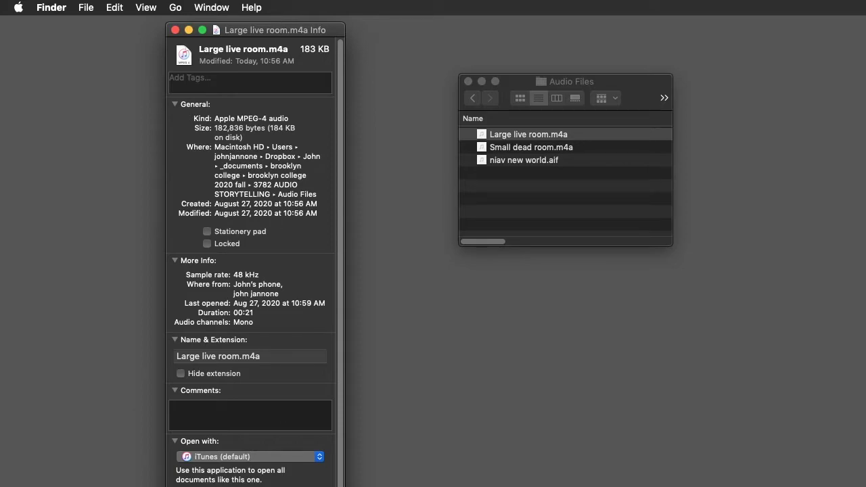
scroll(250, 339, "down", 3)
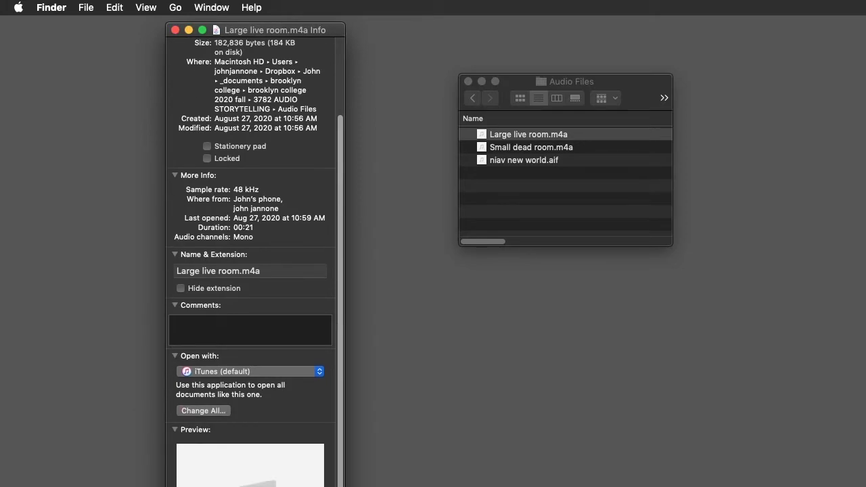
left_click(213, 371)
left_click(216, 397)
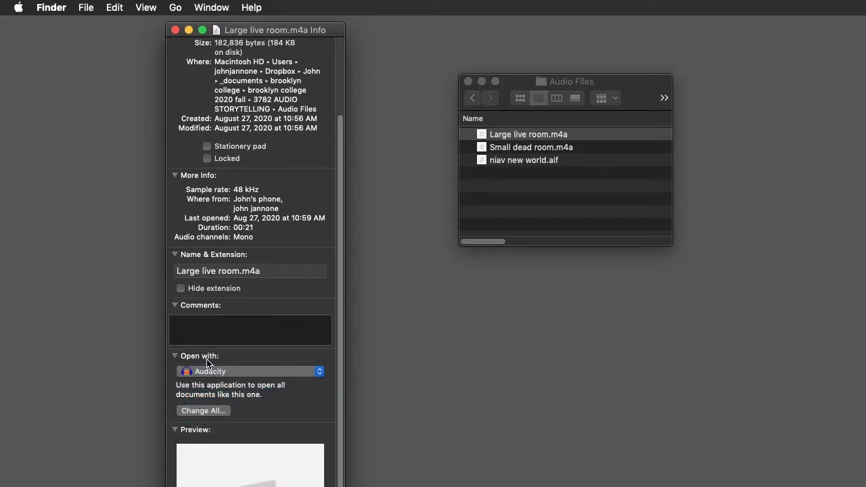
left_click(206, 412)
left_click_drag(780, 175, 404, 263)
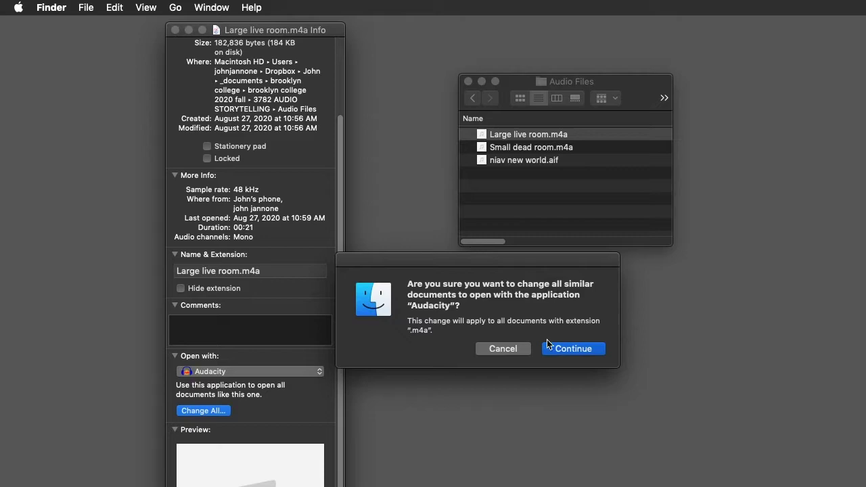
left_click(577, 349)
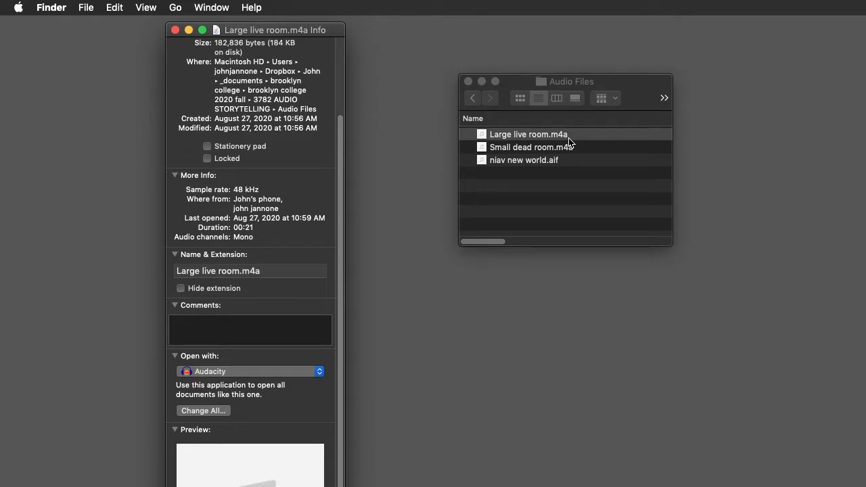
left_click(175, 30)
Check which application is set to open niav new world.aif in its file info.
left_click(518, 167)
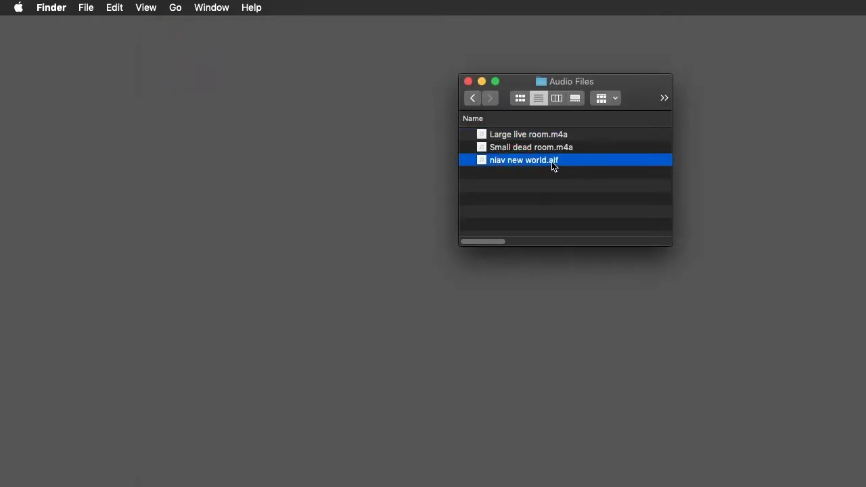
key("super+i")
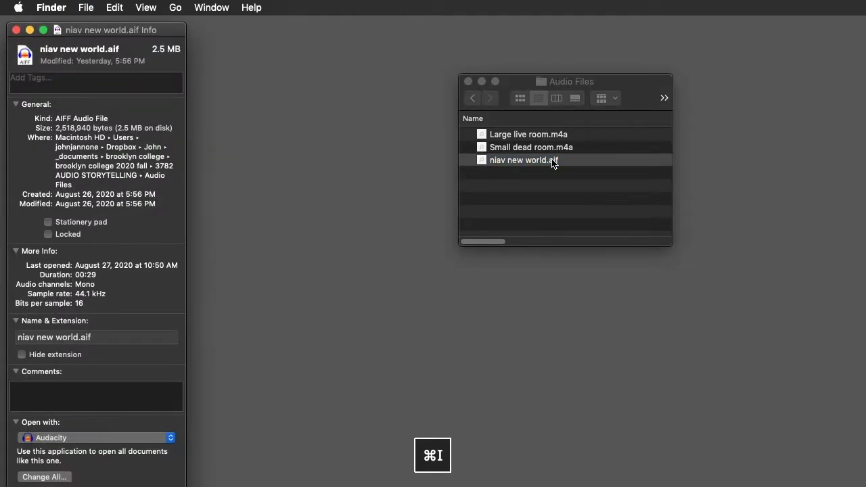
left_click_drag(158, 24, 436, 19)
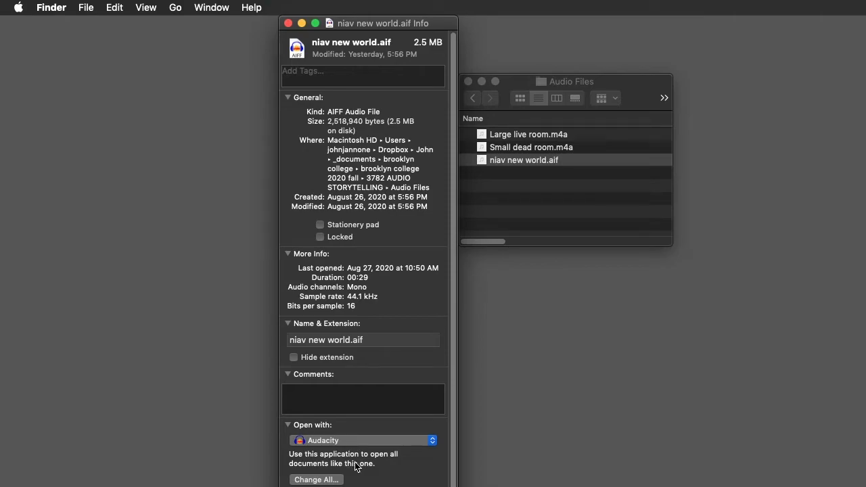
left_click(289, 23)
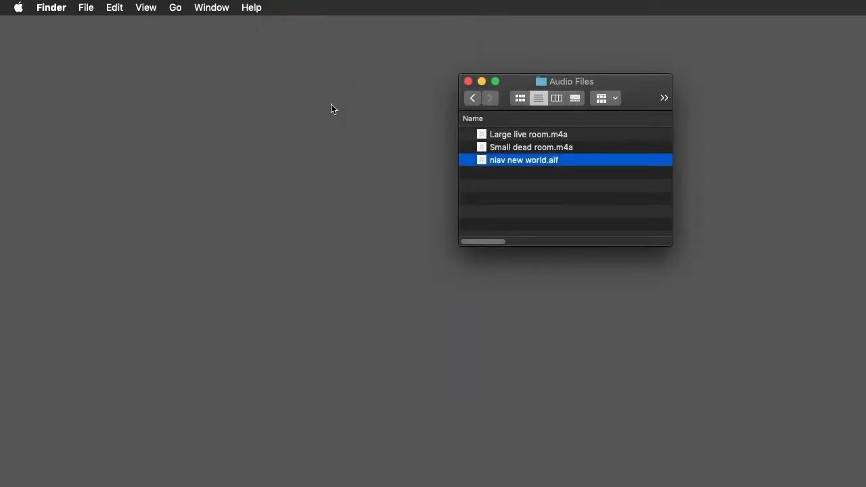
Switch to Audacity and open Large live room.m4a from the Audio Files folder.
key("super+Tab")
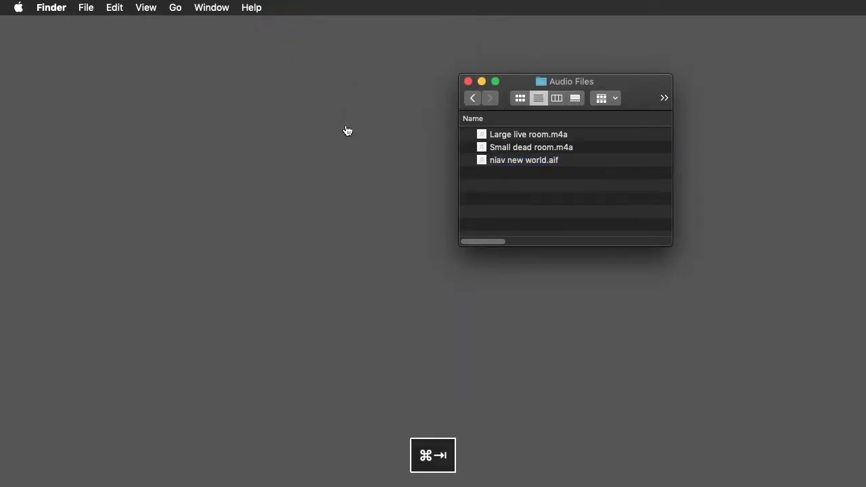
key("super+Tab")
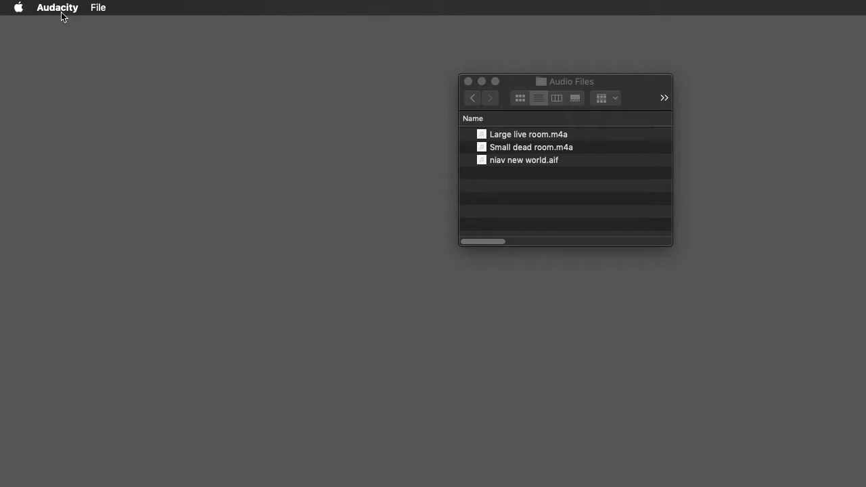
left_click(102, 11)
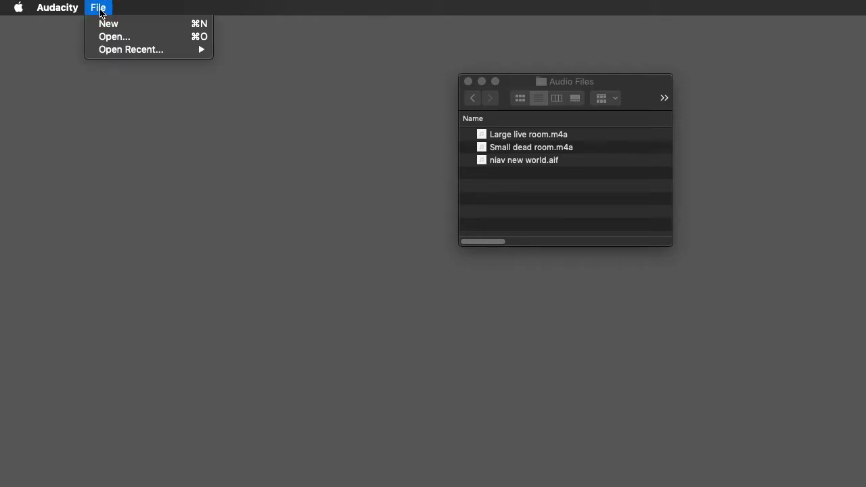
left_click(113, 38)
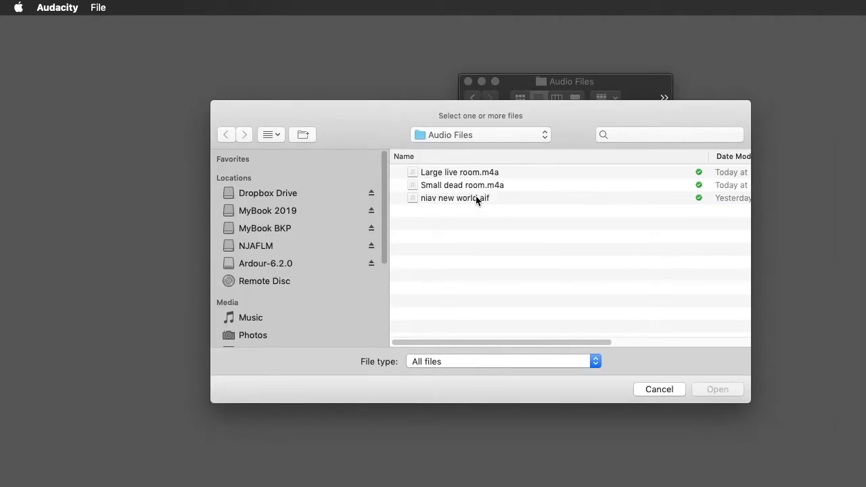
left_click(469, 173)
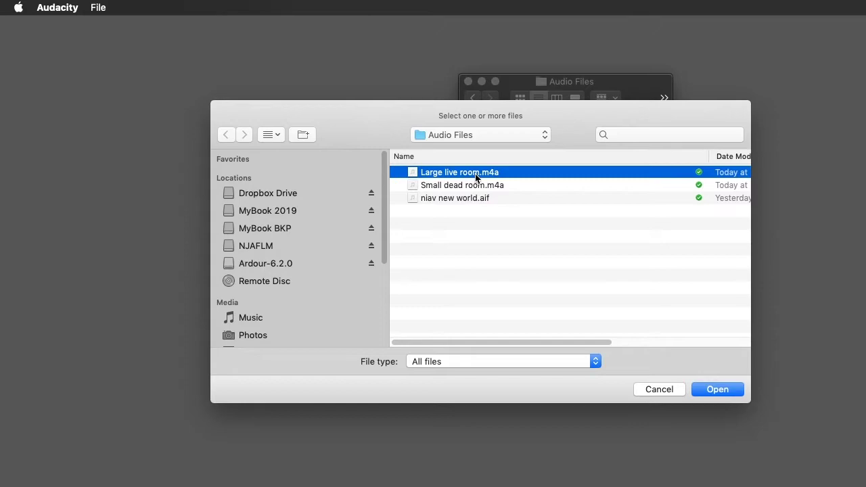
left_click(725, 391)
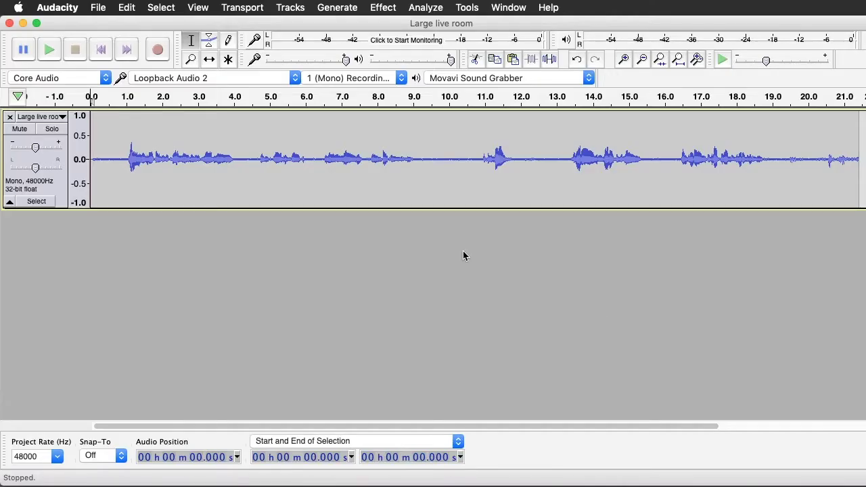
Listen to the Large live room recording from the start and again from just before the 10-second mark.
left_click(49, 50)
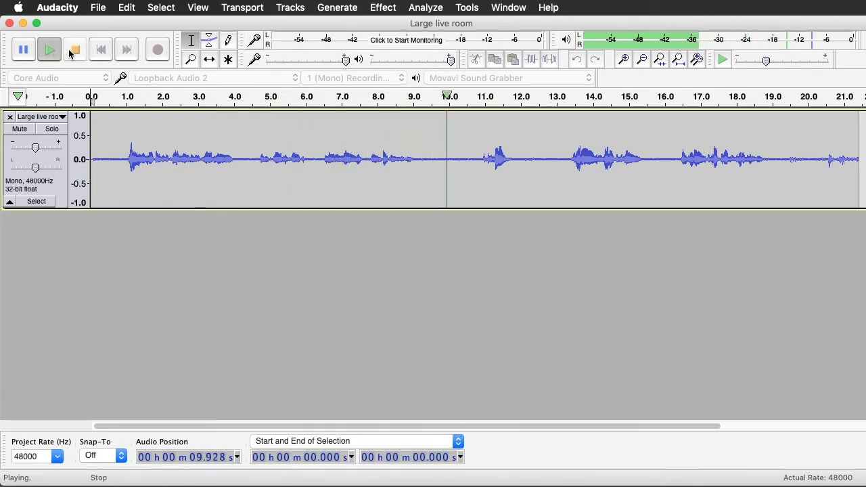
left_click(75, 50)
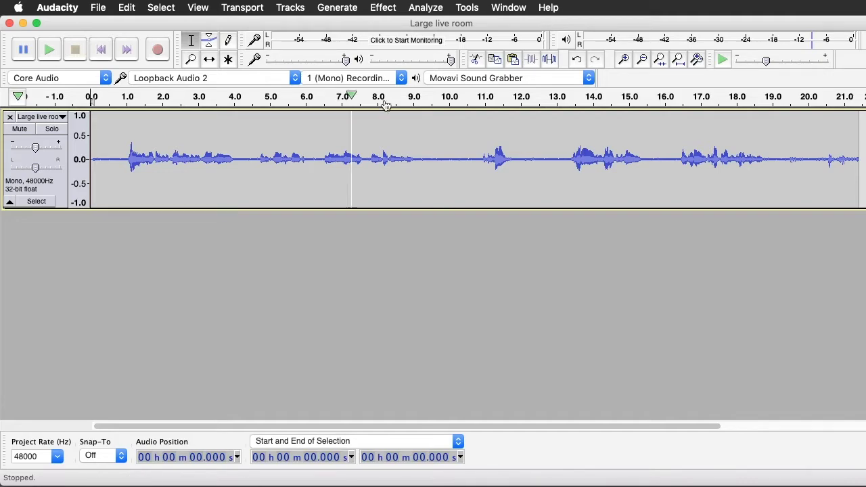
left_click(438, 98)
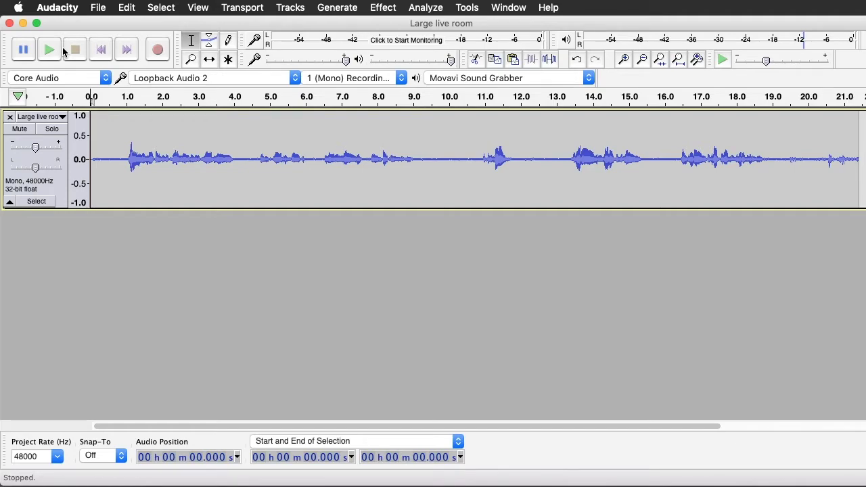
Close the Large live room project without saving and open Small dead room.m4a in Audacity.
left_click(10, 23)
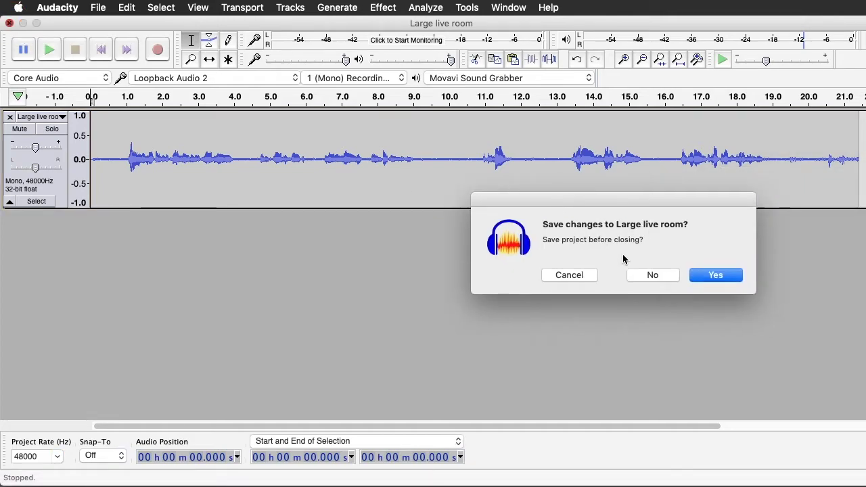
left_click(654, 275)
left_click(521, 150)
double_click(497, 153)
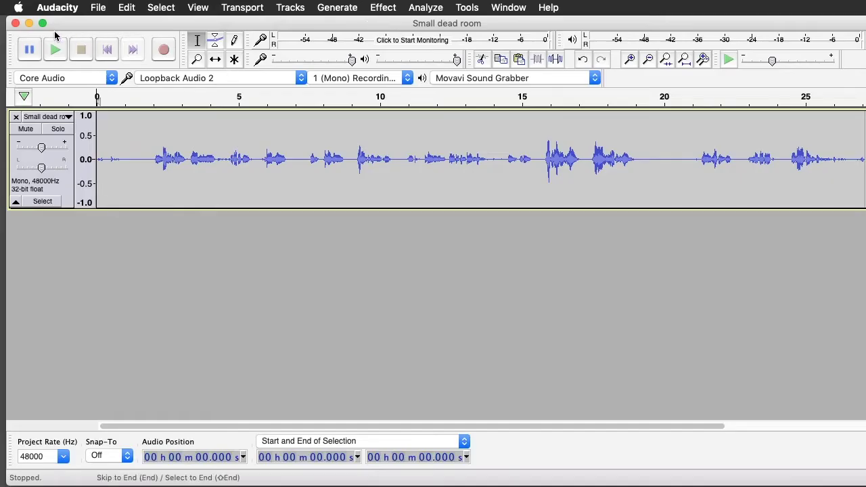
Listen to the Small dead room recording from the start, replay its quiet opening, and stop playback.
left_click(55, 47)
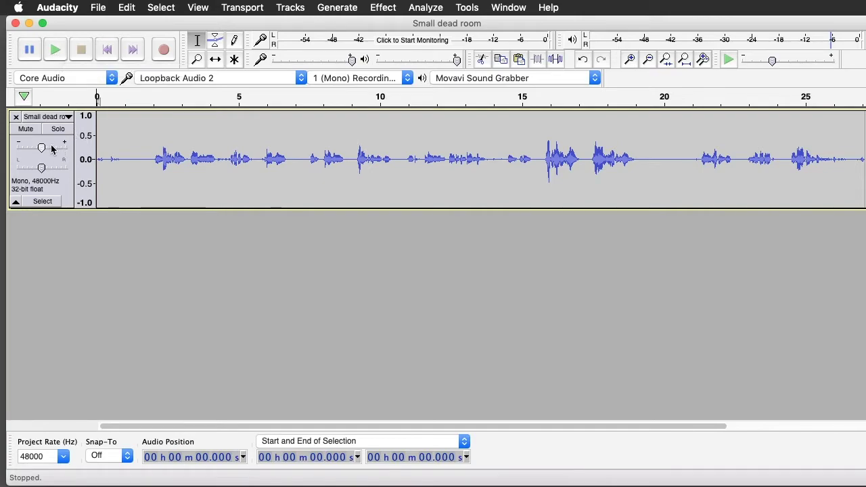
left_click(55, 49)
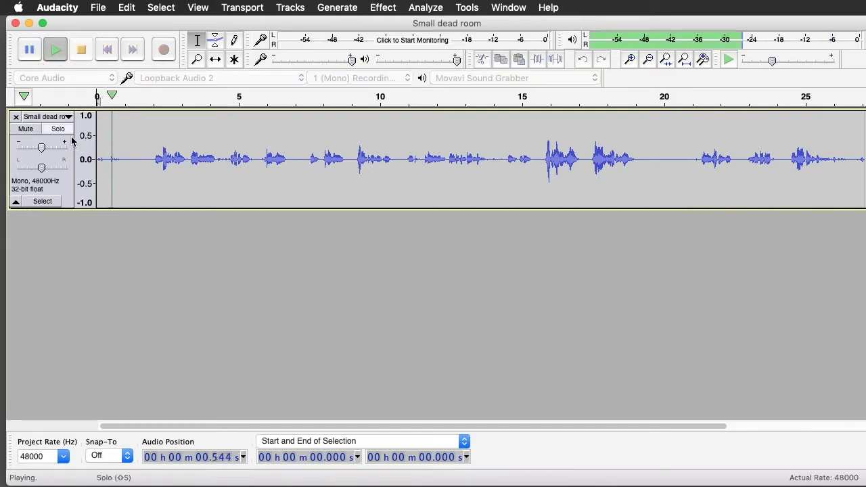
left_click(81, 50)
Raise the Small dead room track's gain and replay the opening to hear its background noise.
left_click(42, 148)
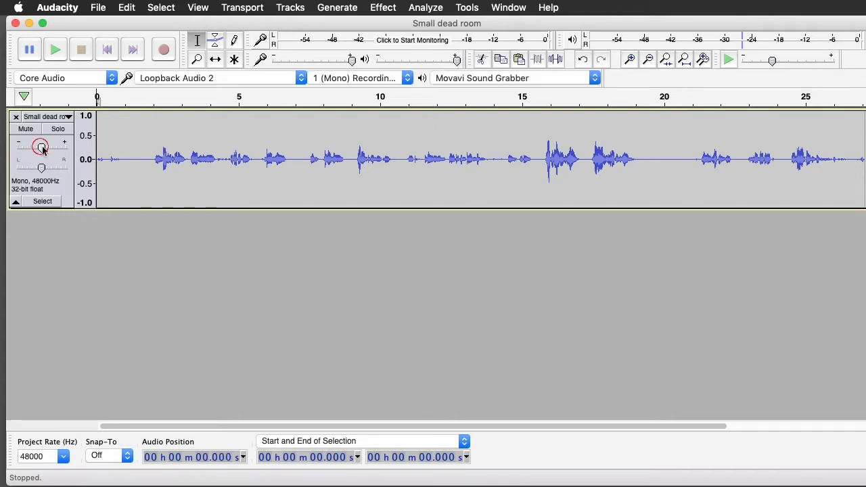
left_click_drag(43, 149, 54, 151)
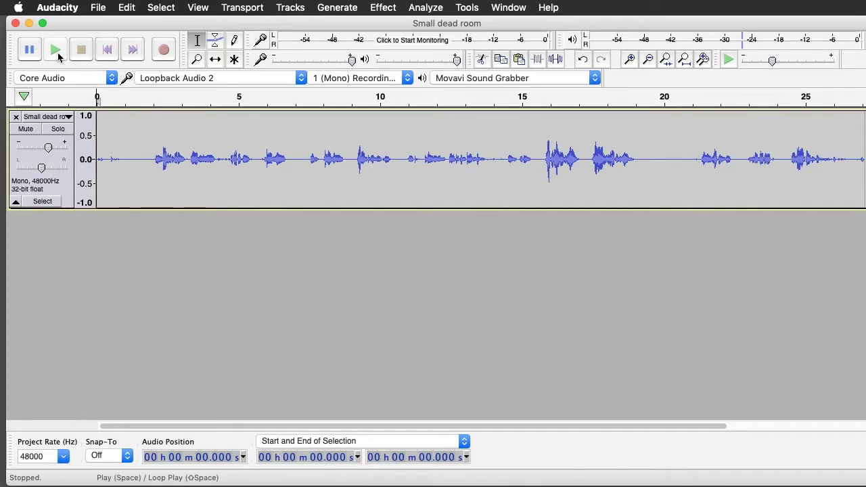
left_click(56, 50)
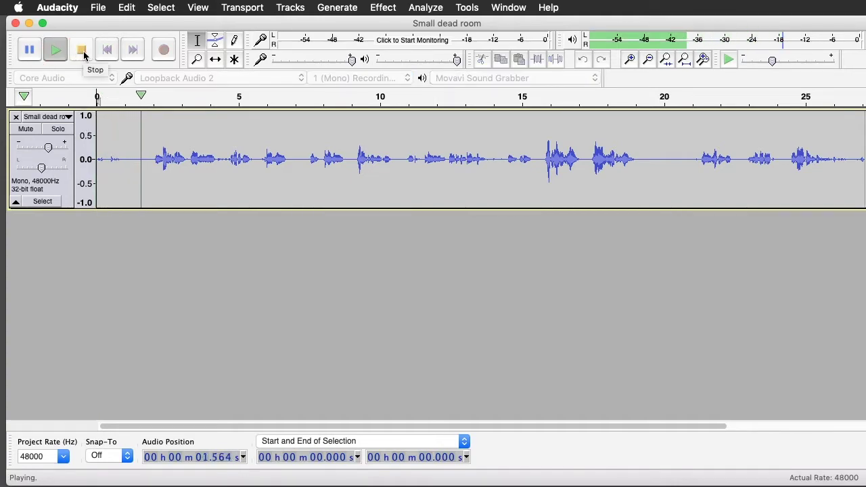
left_click(84, 55)
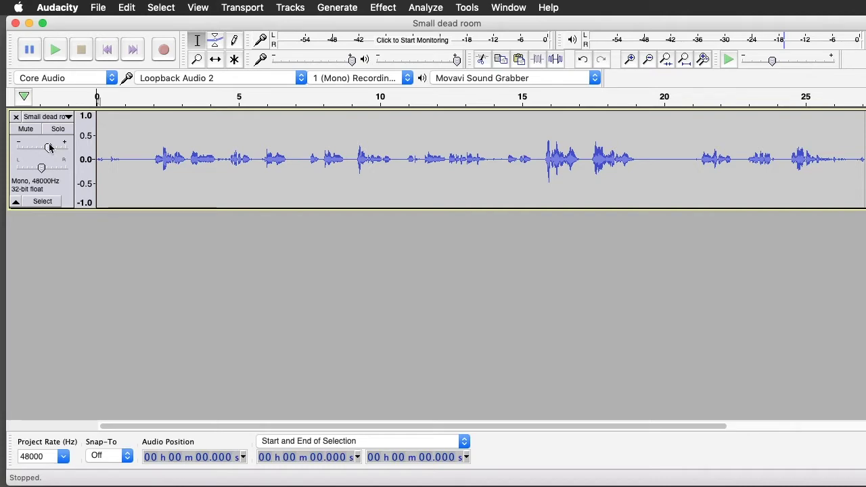
Close the Small dead room project without saving and reopen Large live room.m4a.
left_click(16, 24)
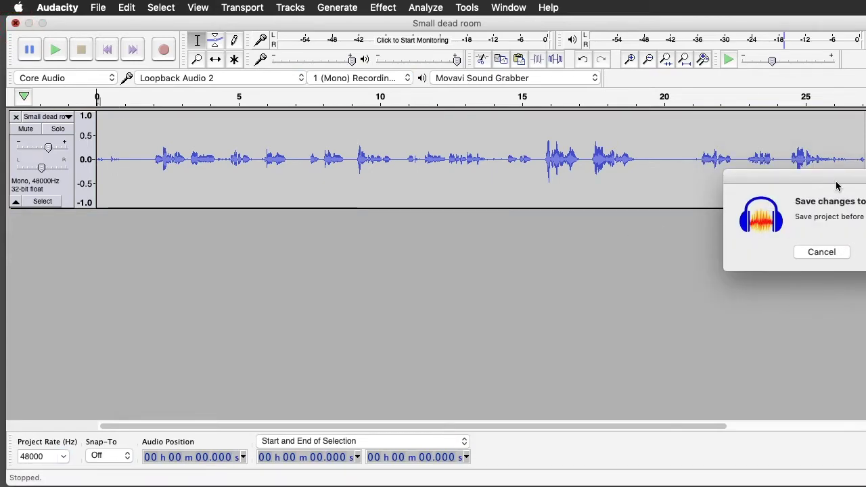
left_click(701, 283)
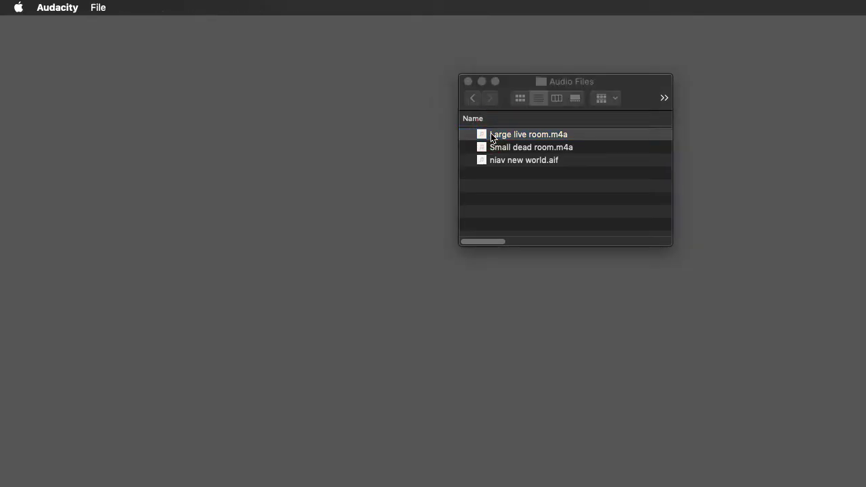
double_click(492, 136)
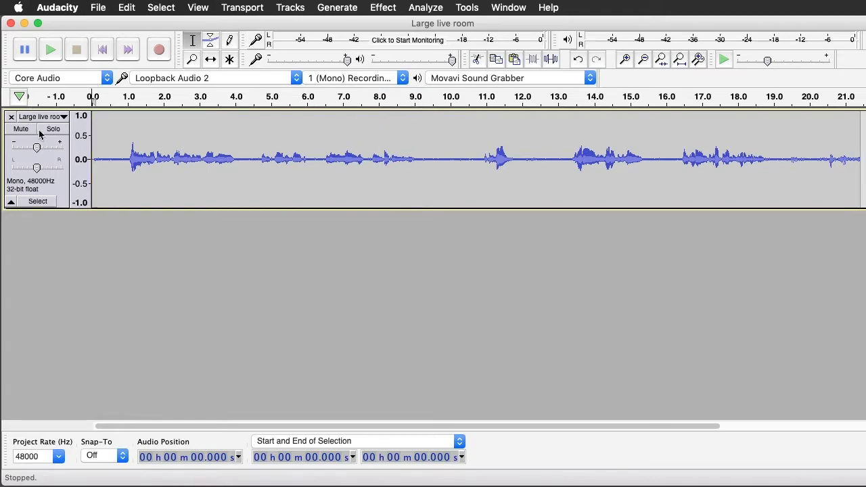
Raise the Large live room track's gain and play the quiet passage from about 9 seconds.
left_click_drag(36, 146, 50, 149)
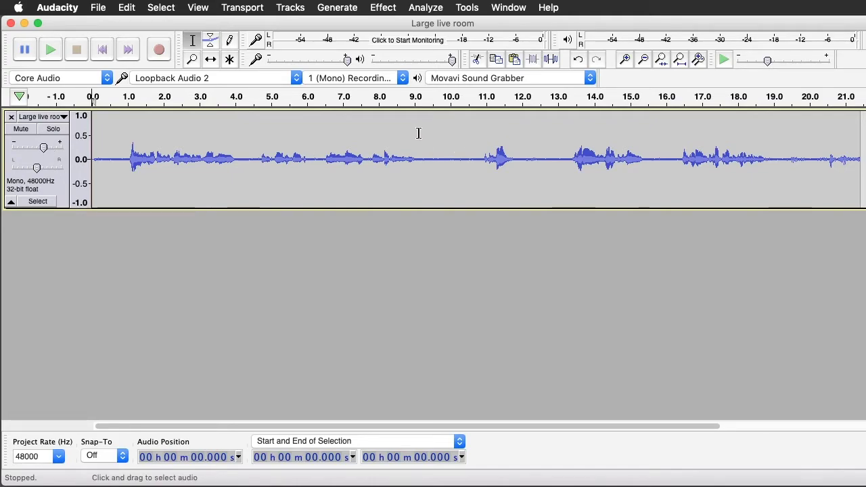
left_click(420, 97)
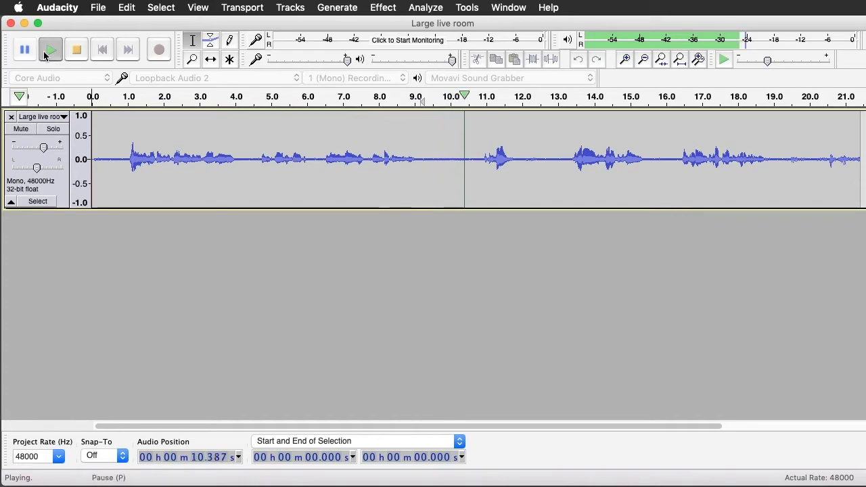
left_click(77, 49)
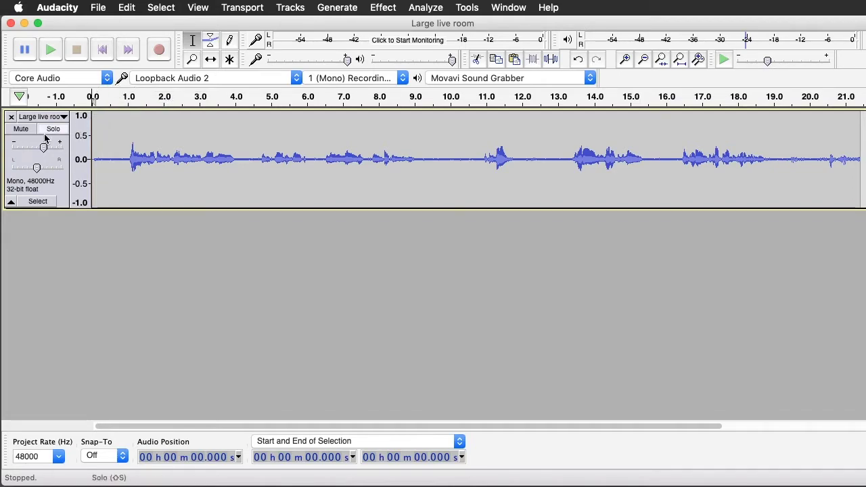
Return the Large live room track's gain to the centre and play the recording from about 13 seconds.
left_click_drag(42, 146, 37, 150)
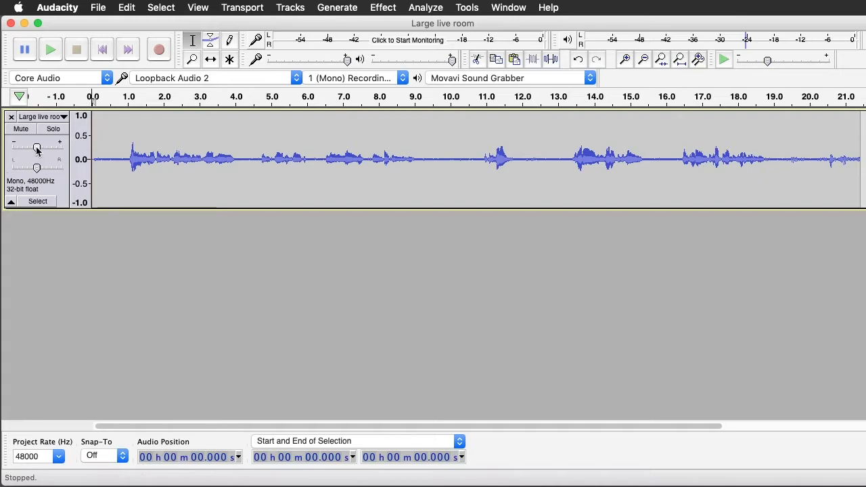
left_click(564, 96)
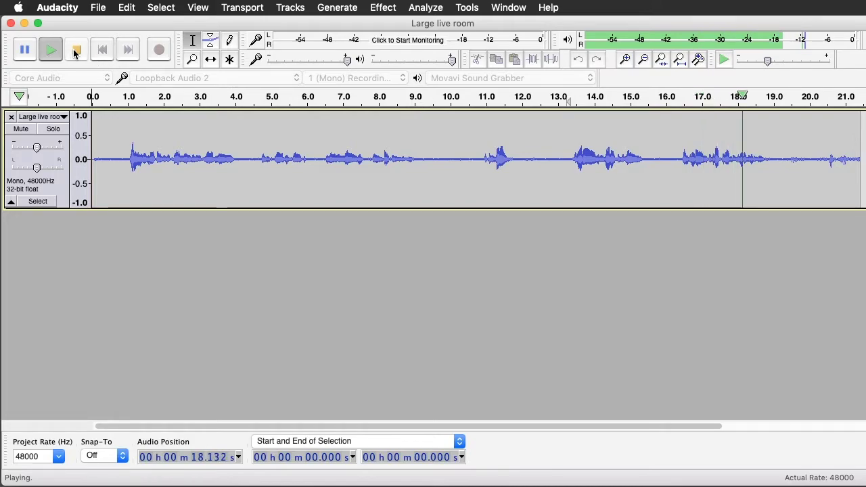
Stop playback, close the Large live room project without saving, and open Small dead room.m4a.
left_click(76, 51)
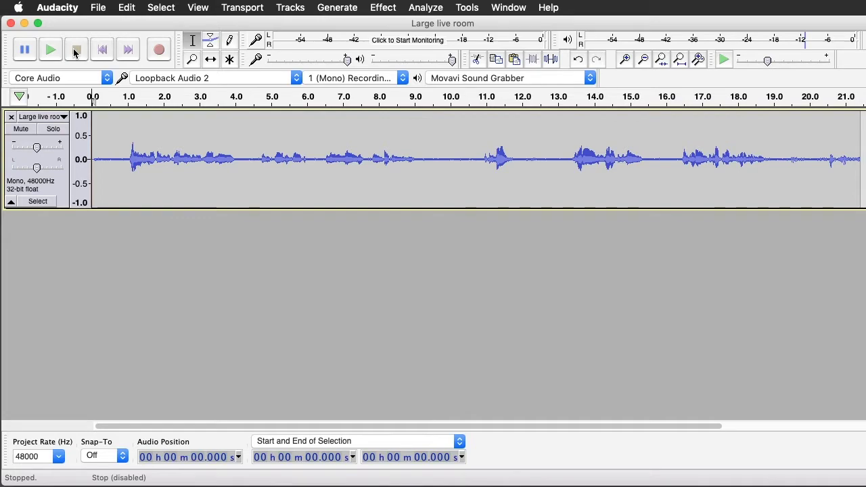
left_click(11, 24)
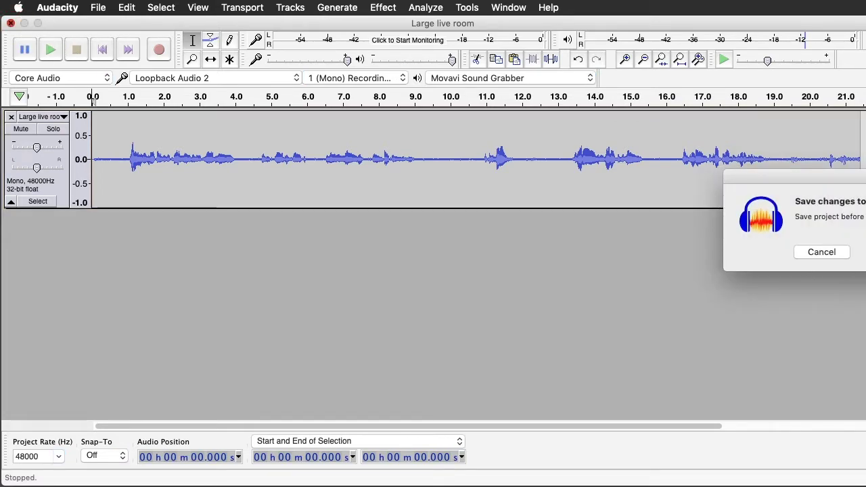
key("super+d")
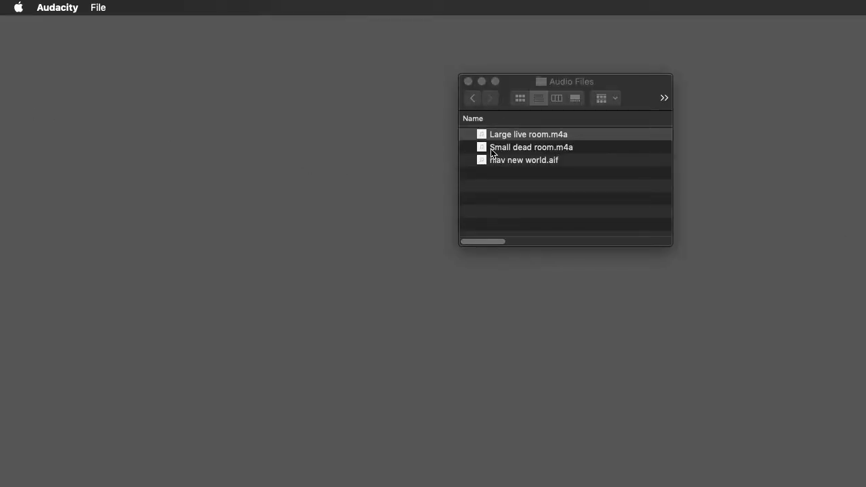
left_click_drag(492, 153, 514, 161)
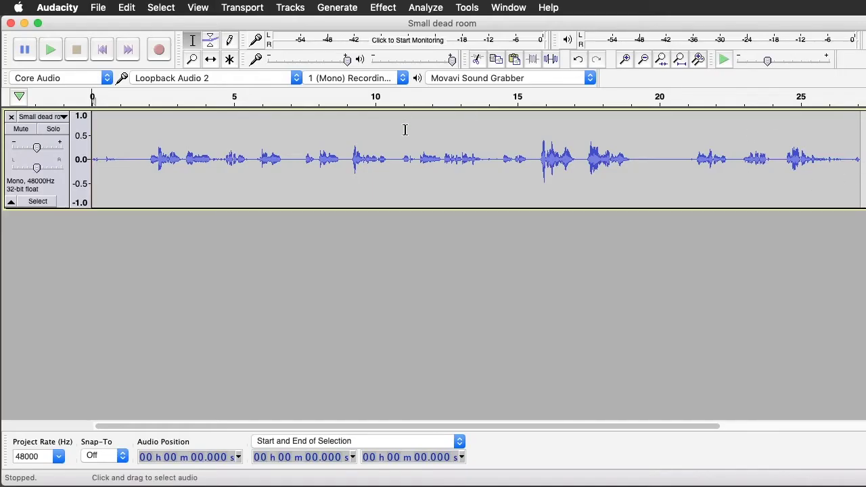
Select all the audio in the Small dead room track, clearing and repeating the selection twice.
left_click(39, 202)
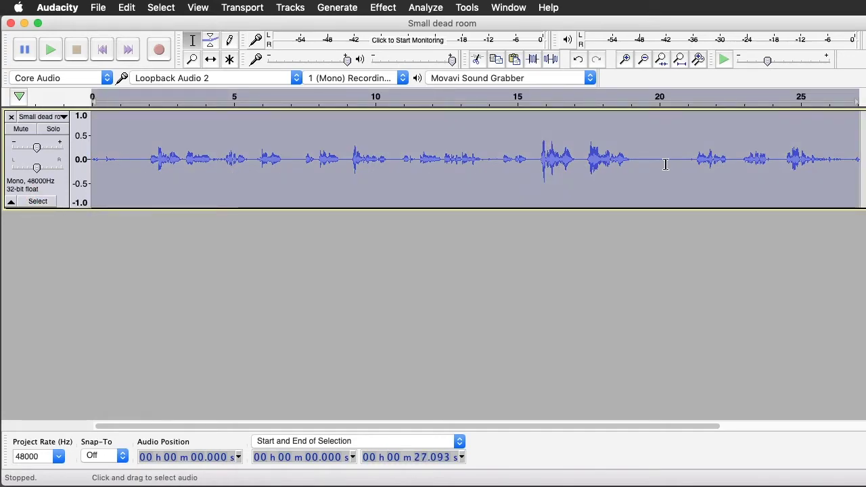
left_click(251, 155)
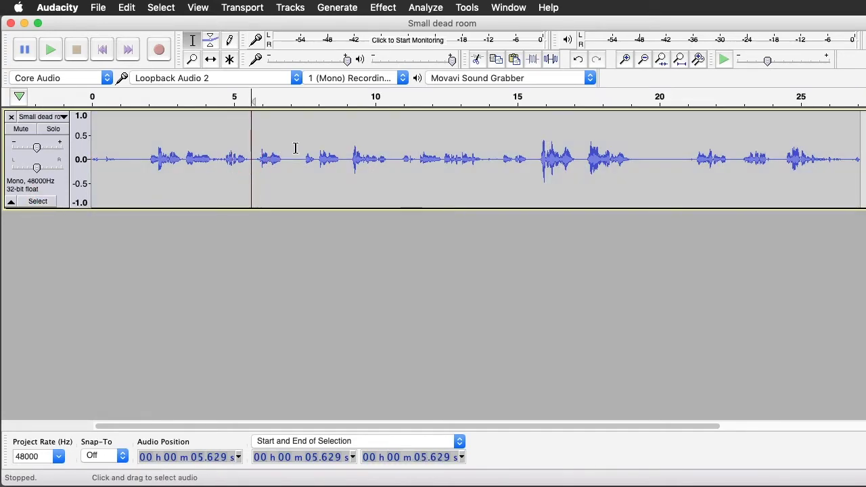
key("super+a")
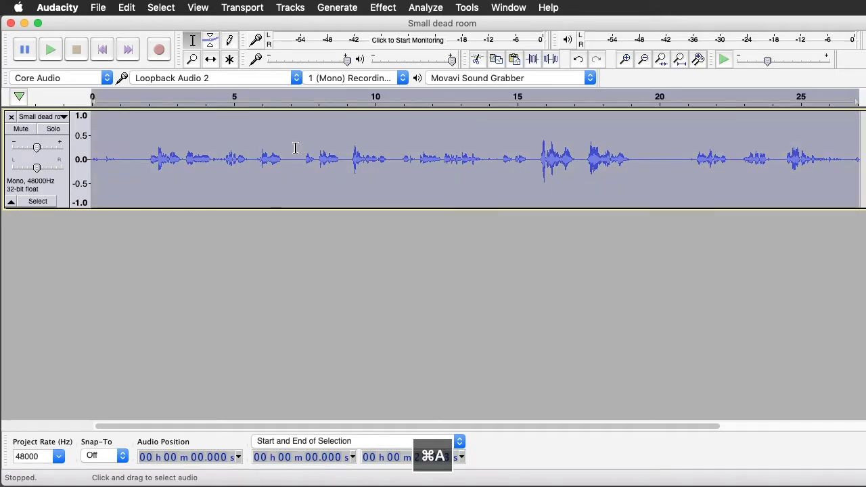
left_click(149, 156)
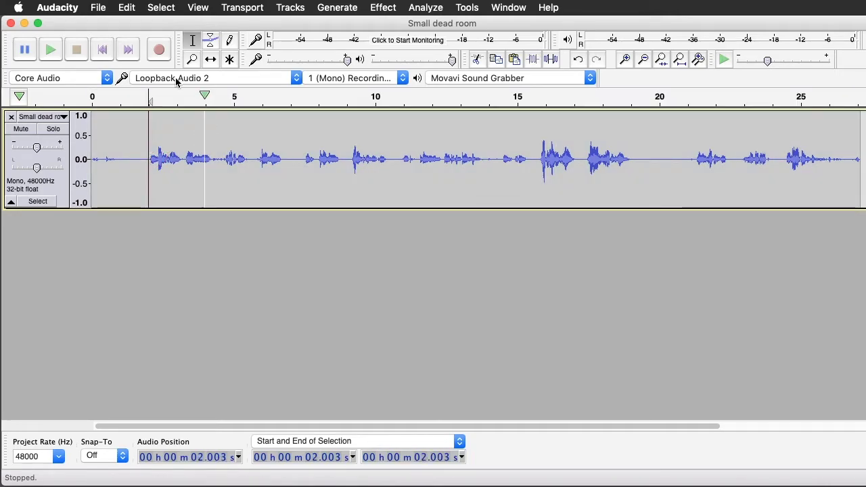
left_click(162, 8)
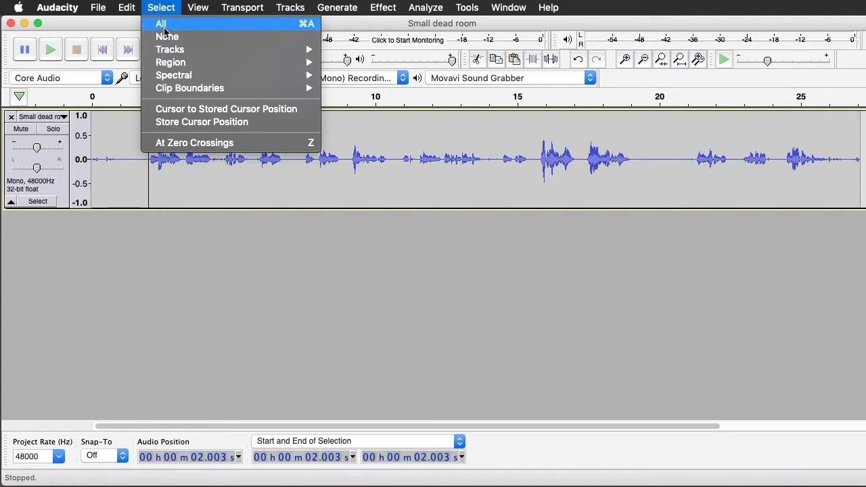
left_click(163, 24)
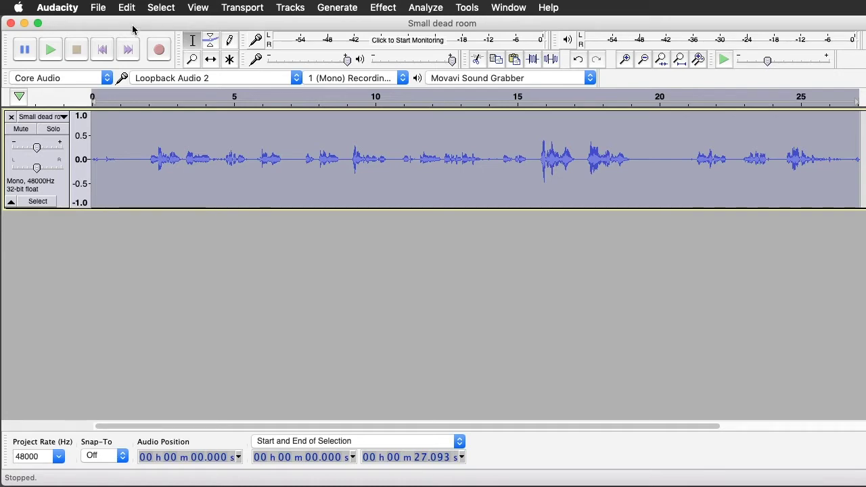
Open the Reverb effect for the selected audio and preview it with a room size of 75%.
left_click(387, 8)
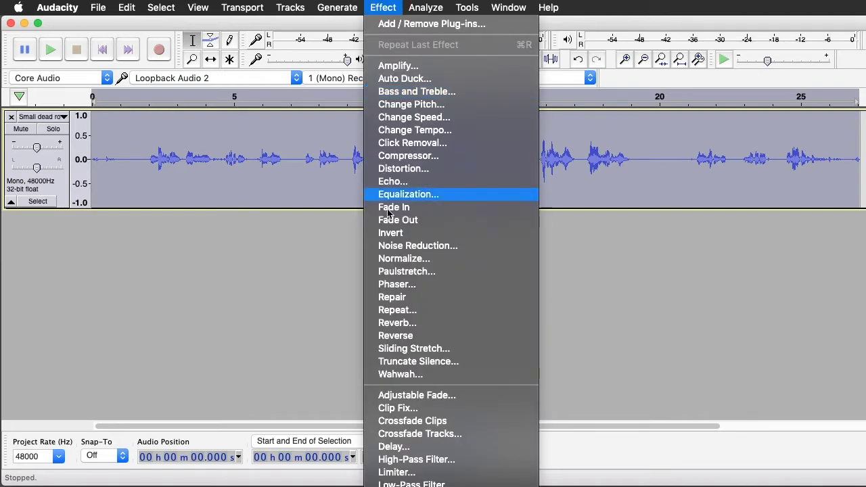
left_click(396, 325)
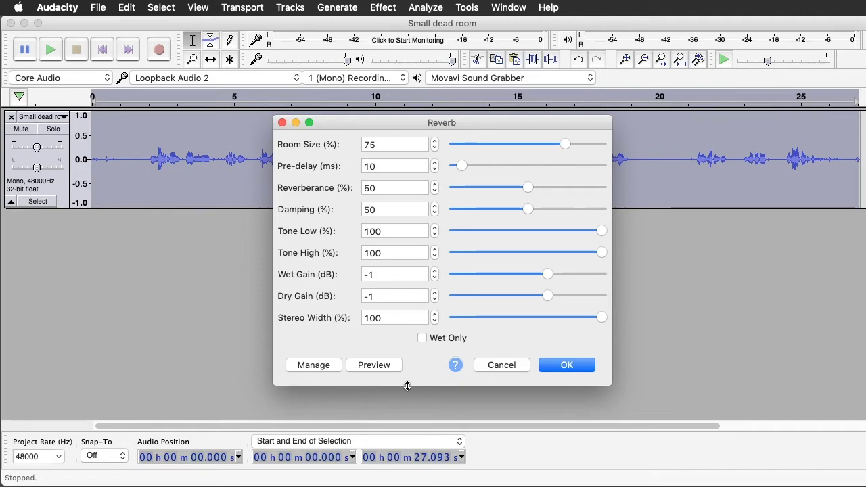
left_click(390, 366)
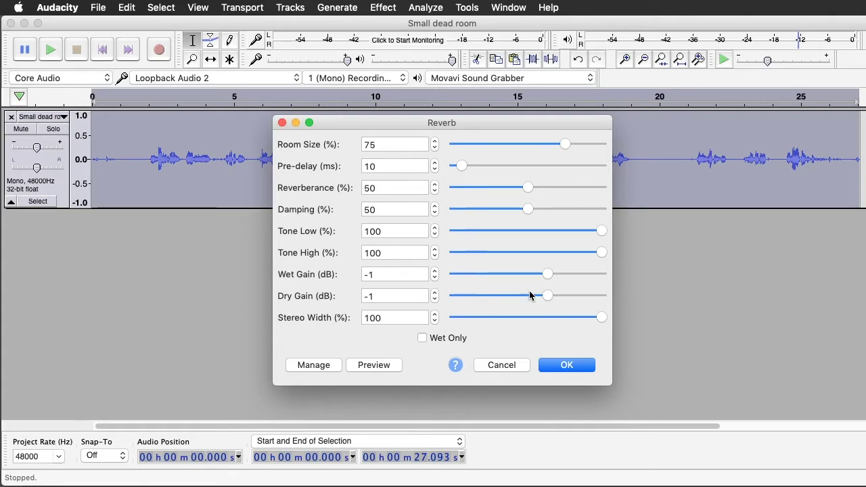
Preview the reverb with Wet Only enabled, and disable Wet Only again.
left_click(422, 338)
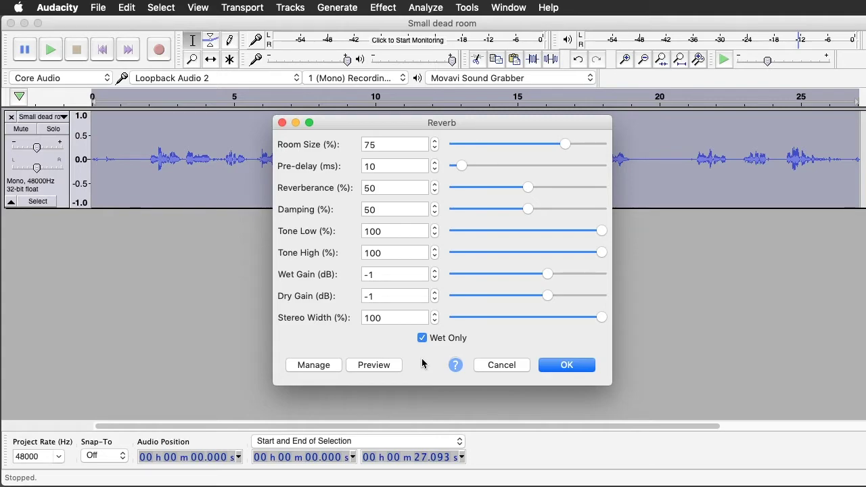
left_click(385, 366)
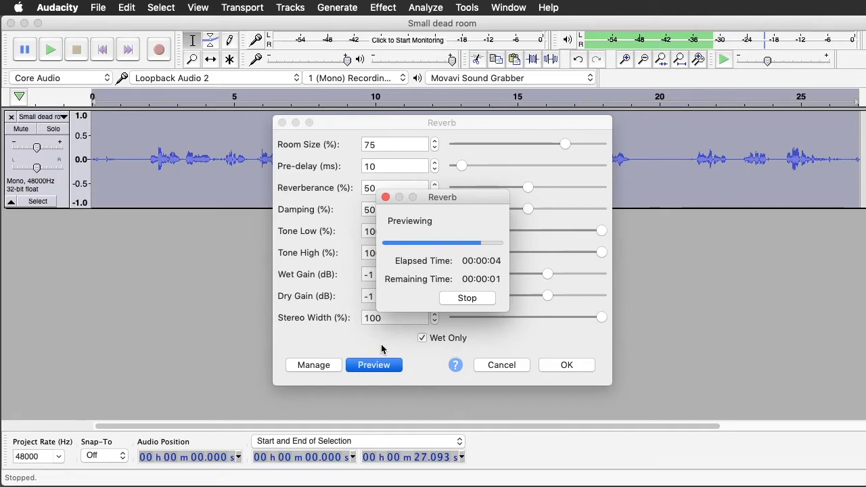
left_click(422, 338)
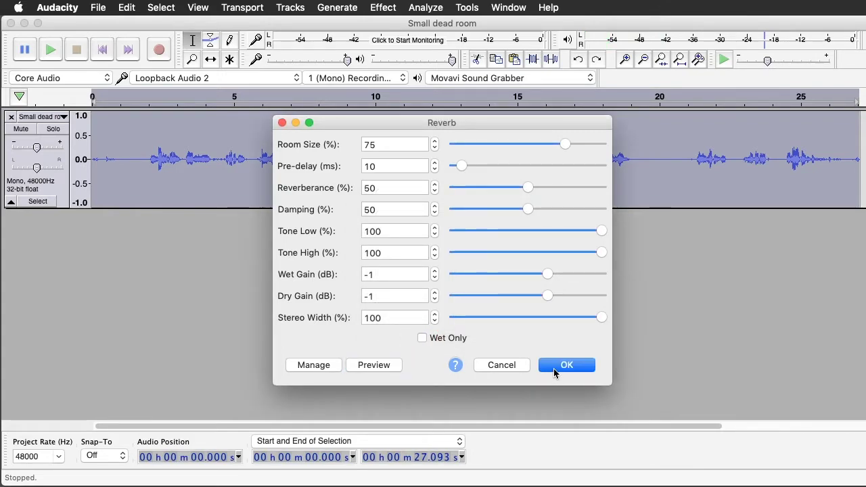
Set the reverb's room size to 86%, preview it, and apply the effect to the selected audio.
left_click_drag(564, 144, 581, 149)
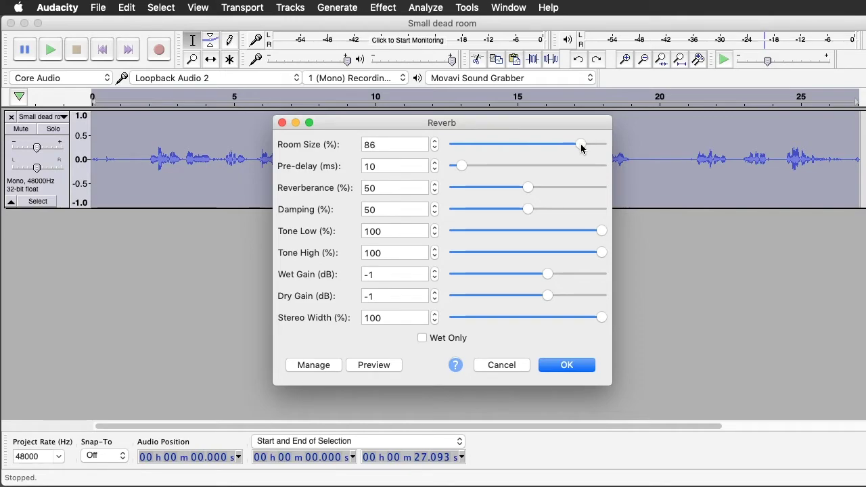
left_click(375, 365)
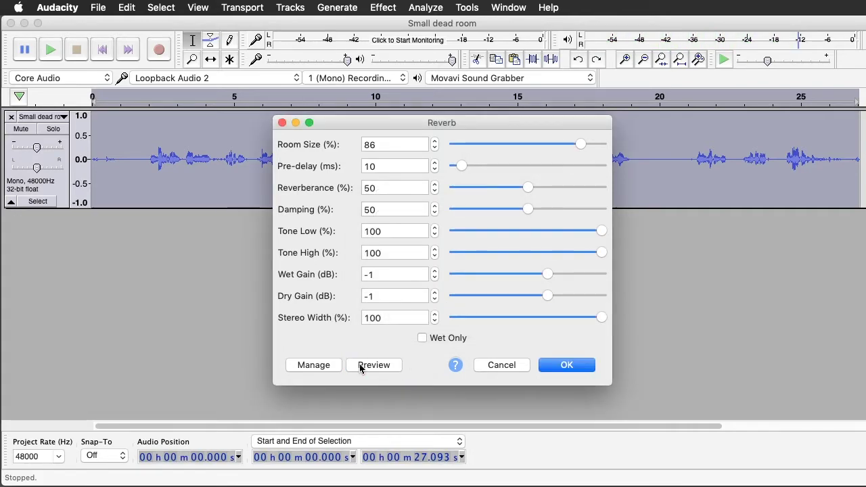
left_click(578, 365)
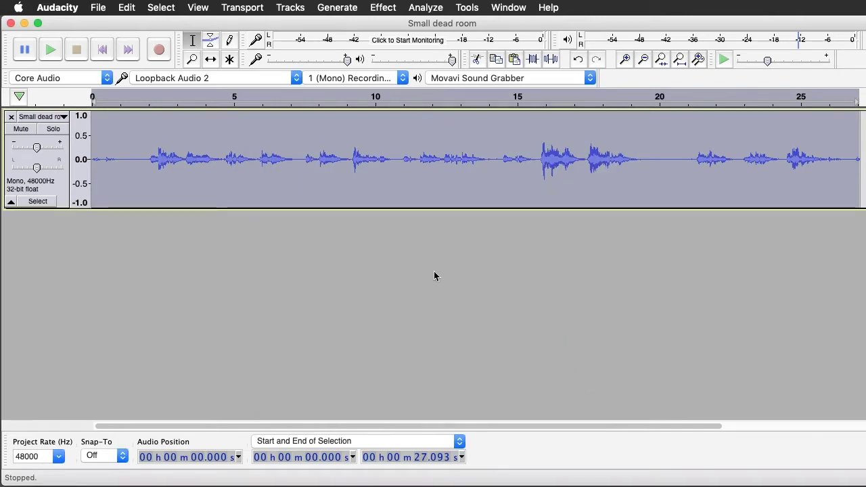
Play the reverberated recording from about 1 second and from about 15.6 seconds, and undo the reverb.
left_click(127, 97)
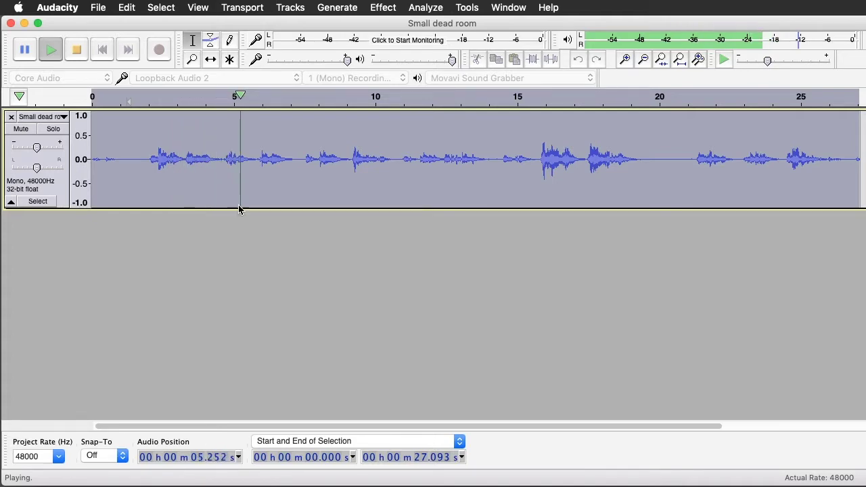
left_click(79, 52)
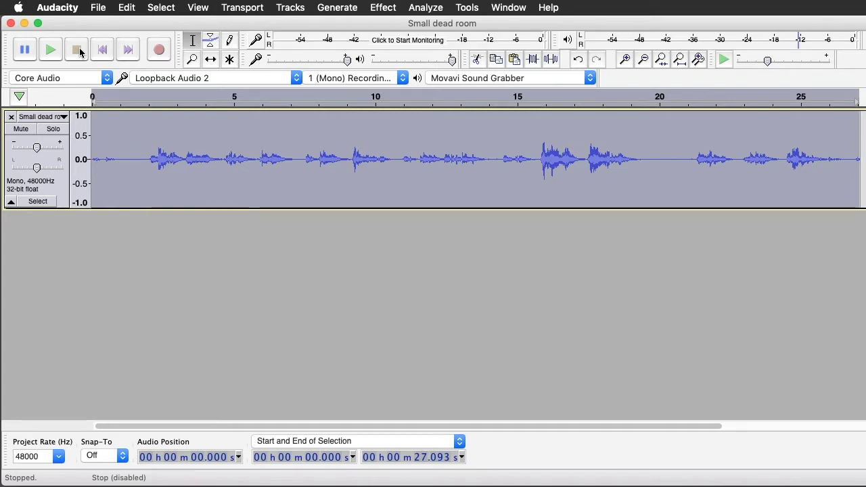
left_click(533, 100)
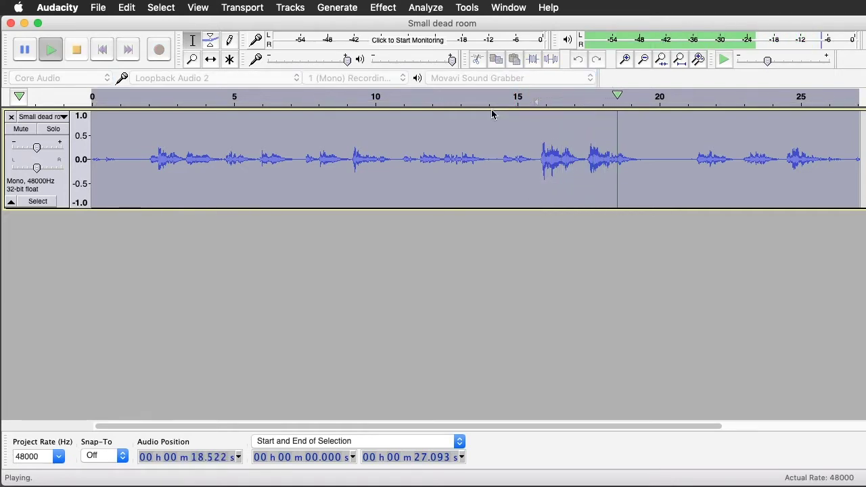
left_click(79, 52)
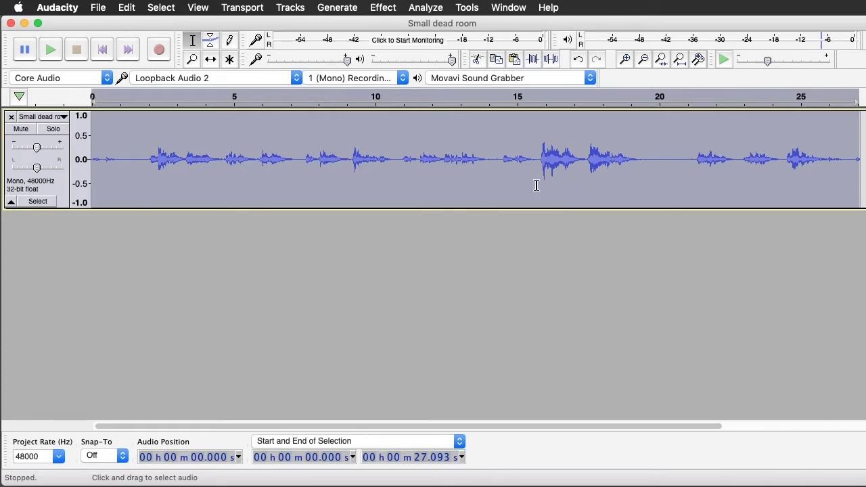
left_click(126, 8)
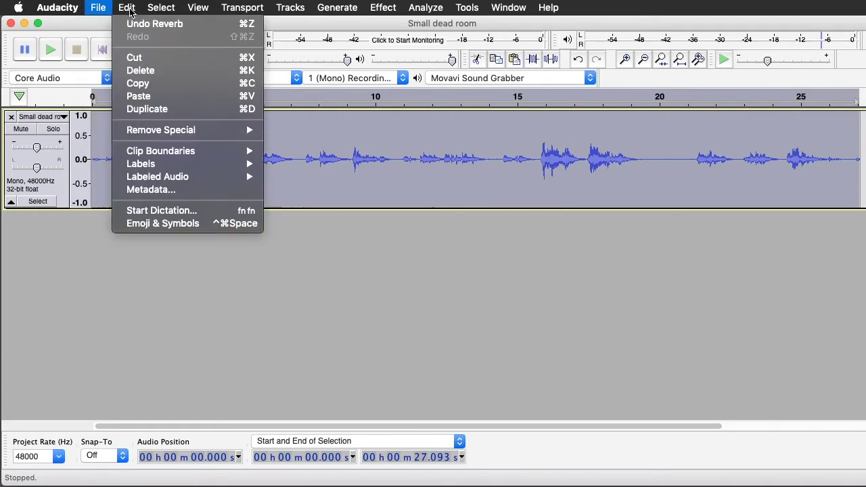
left_click(134, 25)
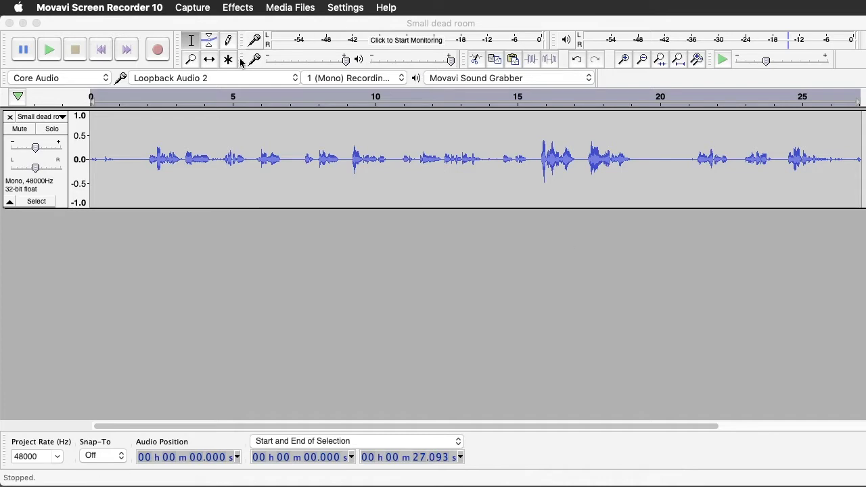
Select the loud phrase from about 15.79 to 16.98 seconds in the Small dead room track and play it.
left_click(190, 58)
left_click_drag(535, 144, 573, 164)
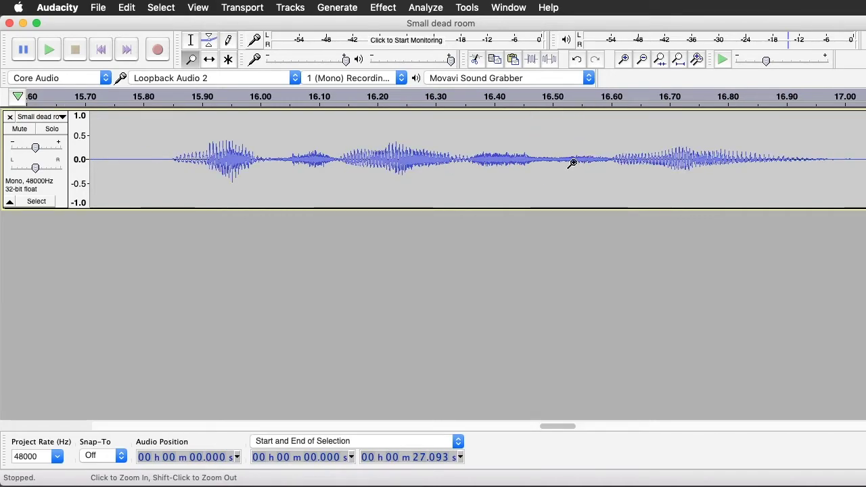
left_click(192, 42)
left_click_drag(137, 141, 833, 146)
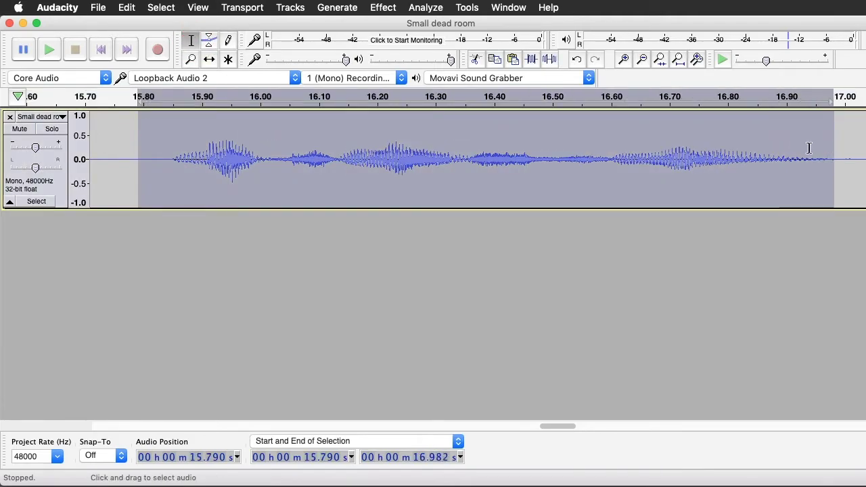
left_click(47, 51)
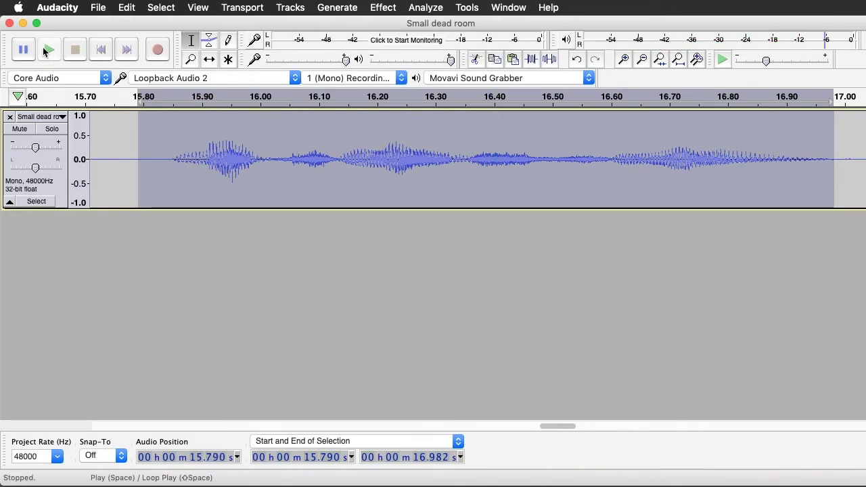
Select only the start of the phrase, from about 15.84 to 16.13 seconds, and play it.
left_click(190, 59)
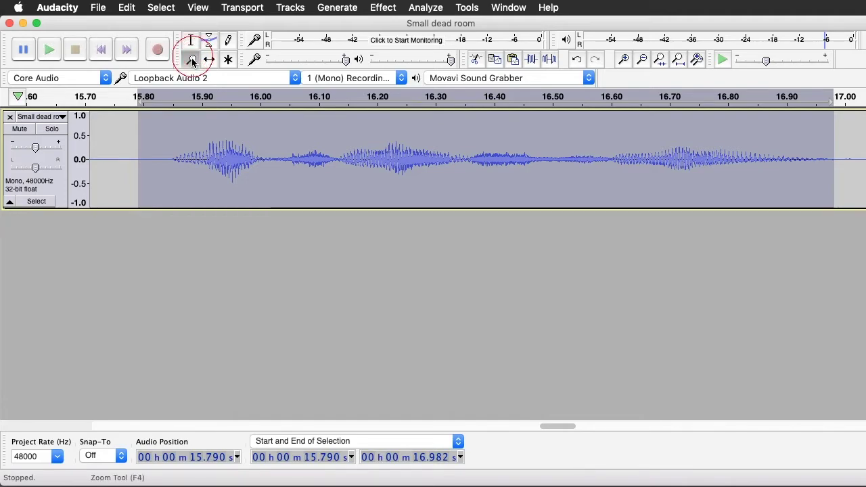
left_click(273, 156)
key("F1")
left_click_drag(676, 156, 399, 150)
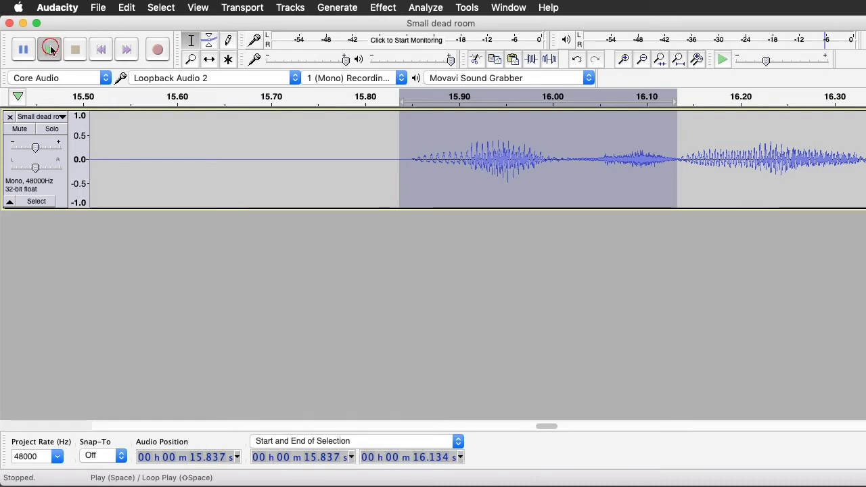
left_click(50, 51)
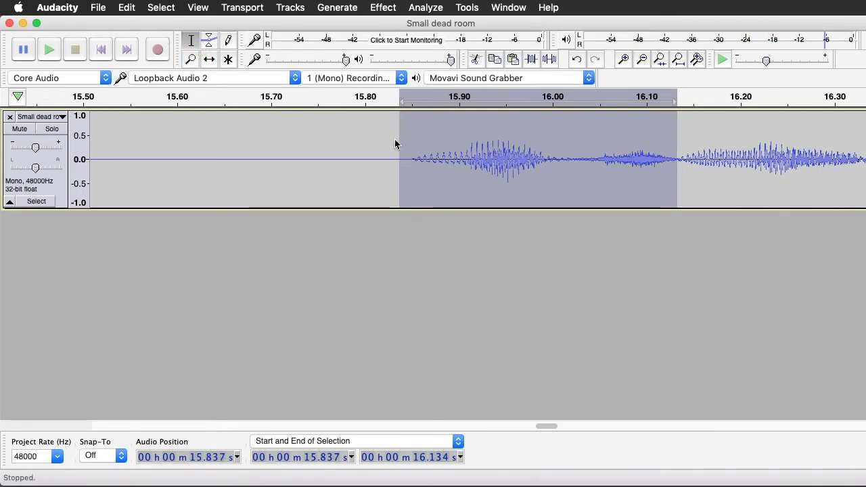
Zoom in until the selected sound fills the view and increase the track's height.
key("F4")
left_click_drag(397, 137, 676, 191)
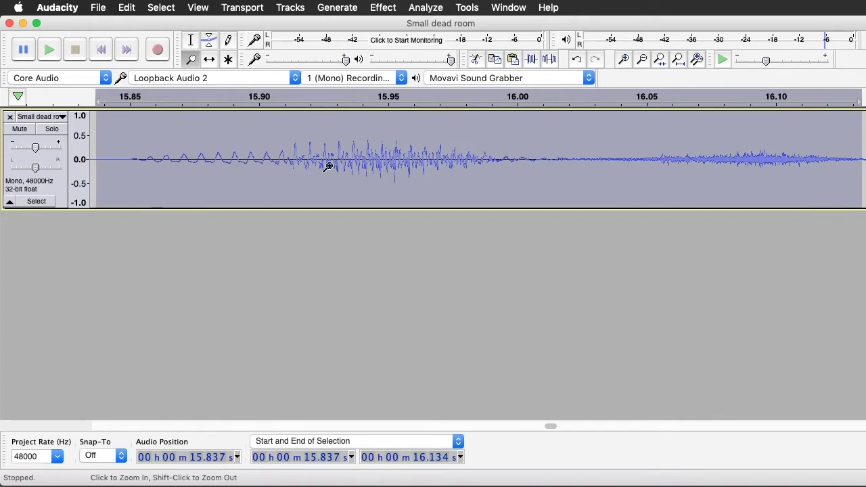
left_click_drag(71, 208, 66, 241)
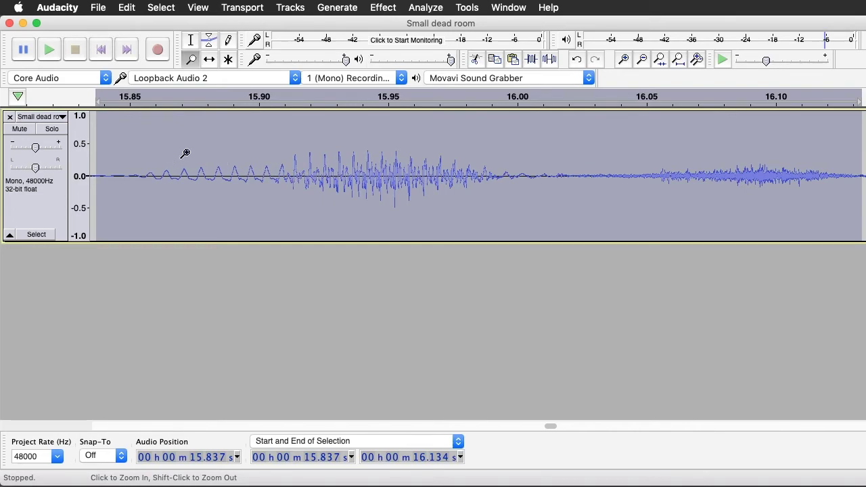
Zoom in on the individual wave cycles around 15.88 seconds to examine their shape, and start zooming back out.
left_click_drag(187, 155, 253, 186)
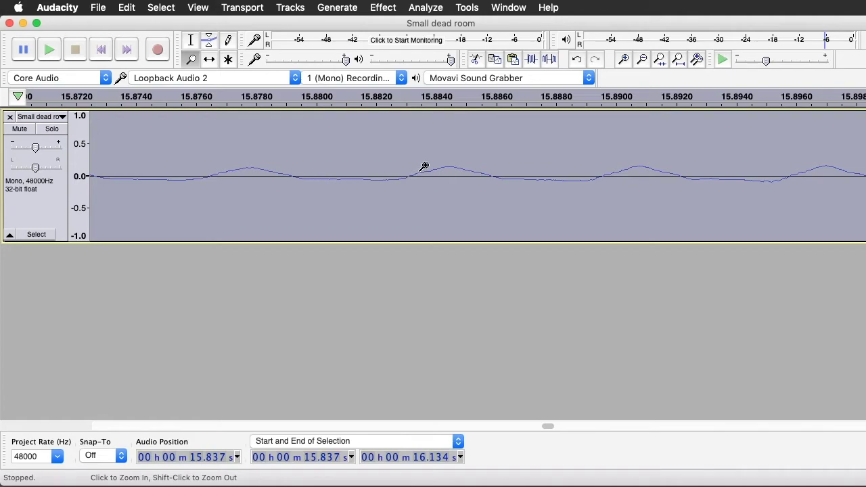
left_click(323, 170)
left_click(642, 60)
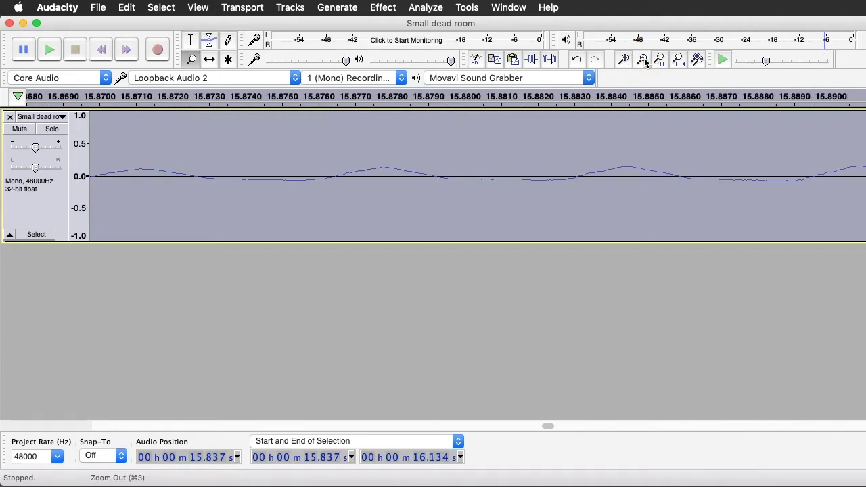
Zoom in on the wave around 15.925 seconds in the Small dead room track until its individual samples are distinguishable.
left_click(643, 60)
left_click(643, 61)
left_click(643, 60)
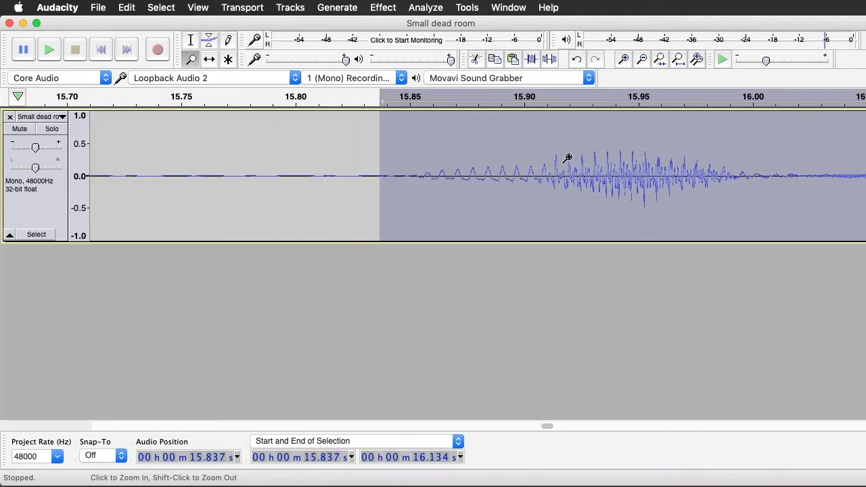
left_click_drag(567, 158, 595, 176)
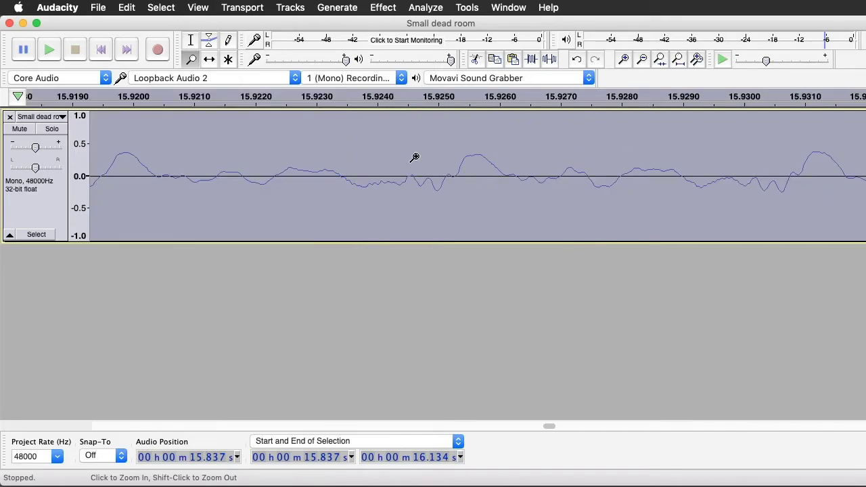
left_click_drag(413, 157, 538, 187)
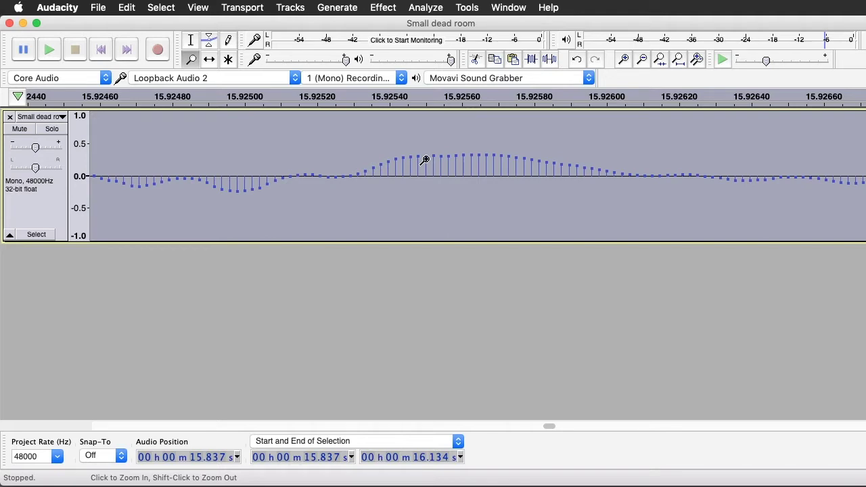
Select the phrase from about 15.78 to 17.02 seconds, examine its first sounds up close, and return to the whole track.
key("F1")
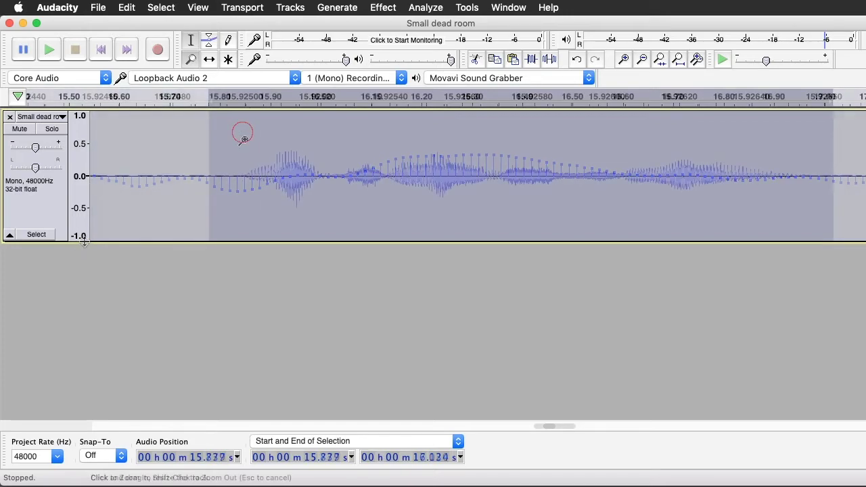
left_click_drag(241, 132, 385, 205)
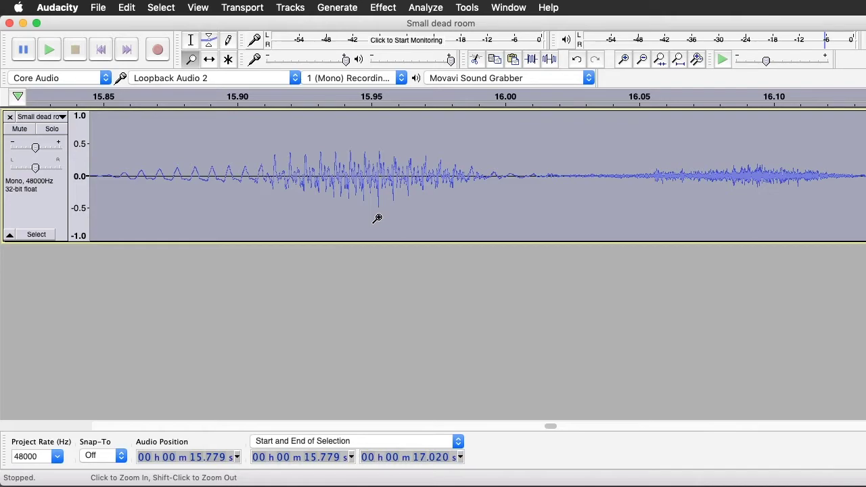
left_click(679, 61)
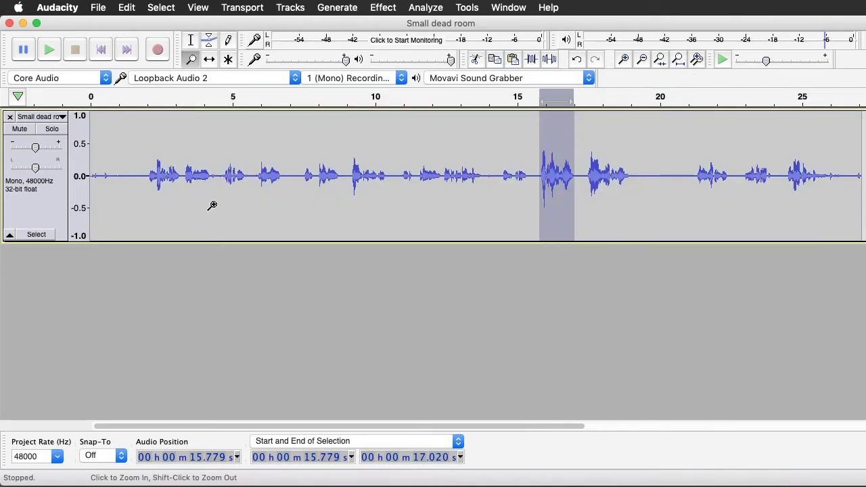
Normalize the entire Small dead room track to a peak amplitude of -1.0 dB with DC offset removal.
left_click(37, 234)
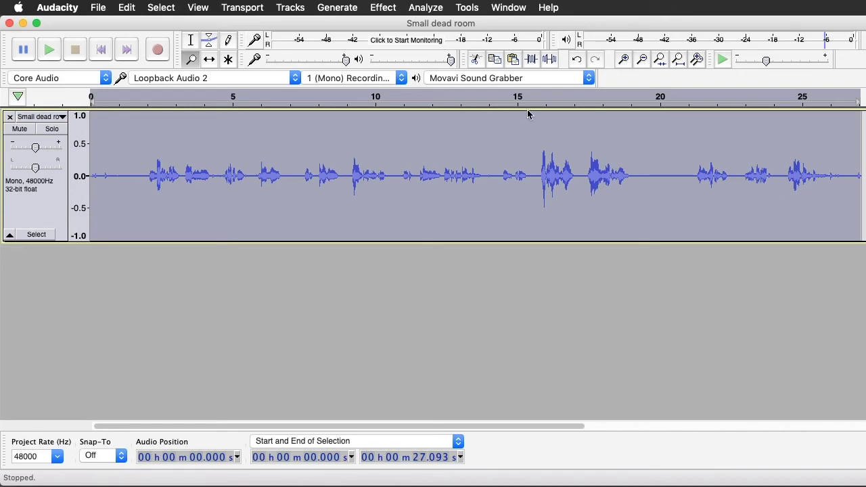
left_click(383, 8)
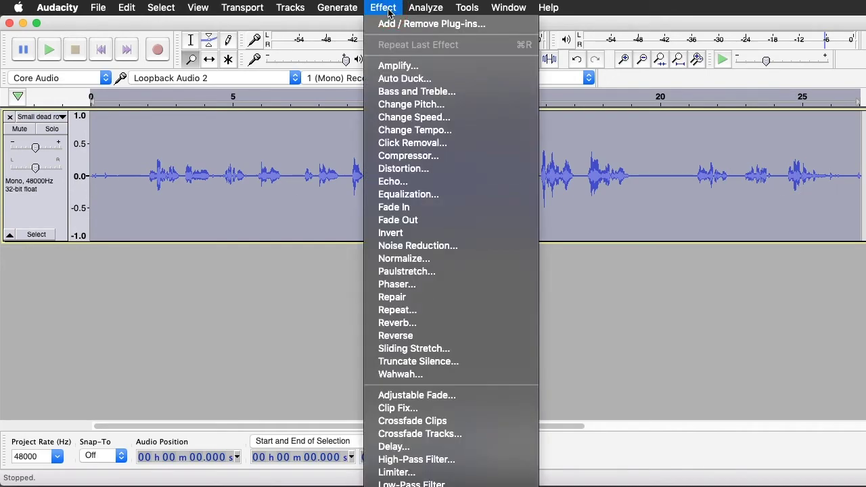
left_click(422, 258)
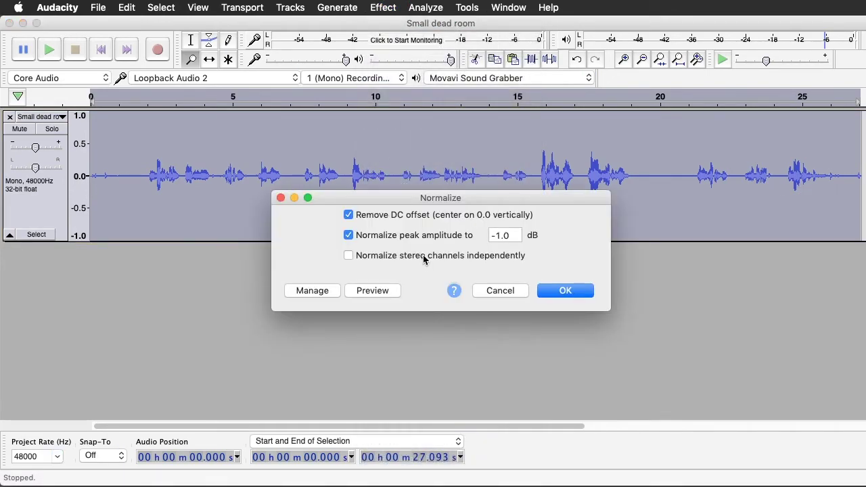
left_click_drag(395, 199, 438, 131)
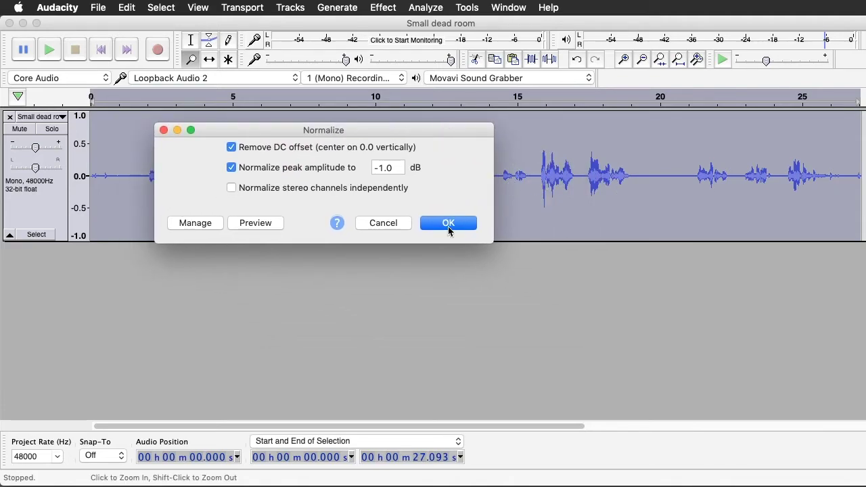
left_click(448, 223)
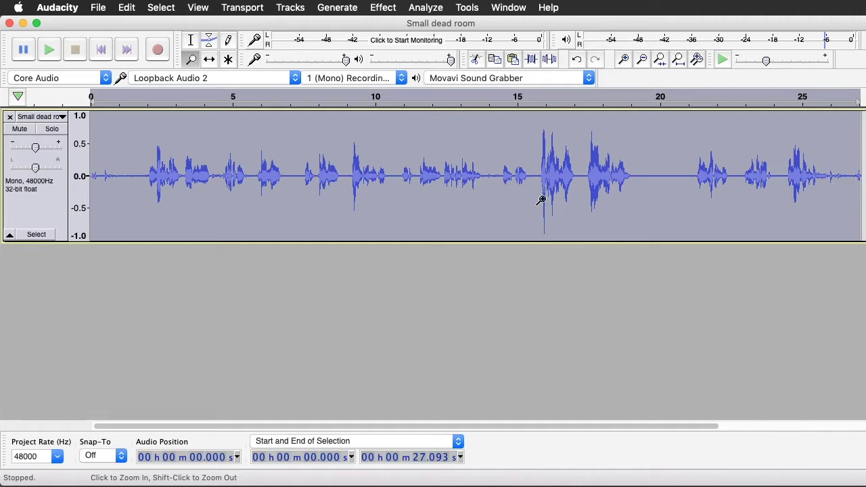
Examine the normalized waveform's tallest peak near 16 seconds up close, and play the track from the start.
left_click_drag(537, 216, 560, 221)
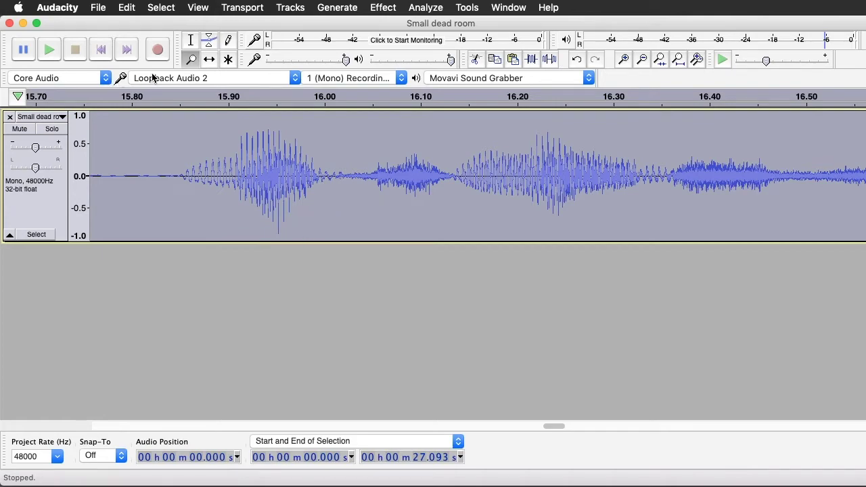
left_click(678, 59)
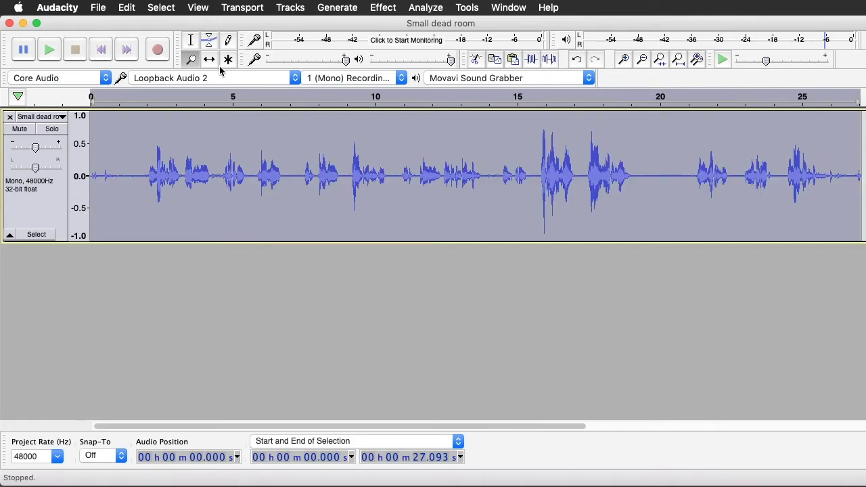
left_click(50, 50)
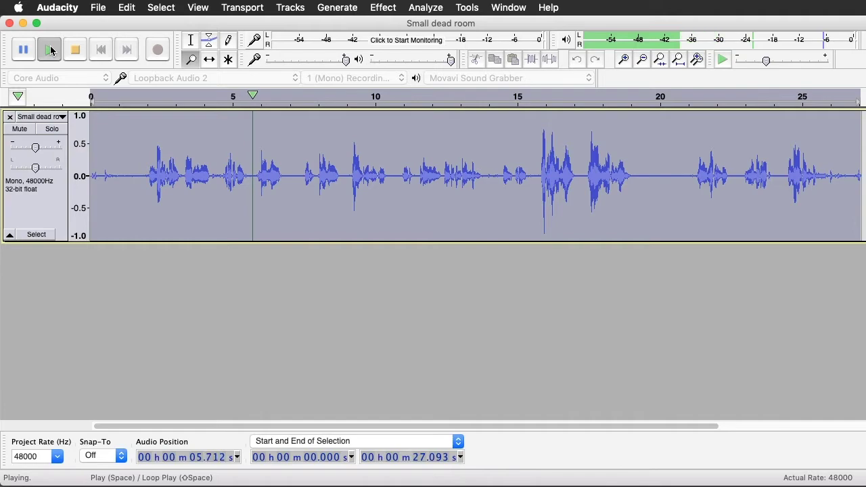
left_click(75, 53)
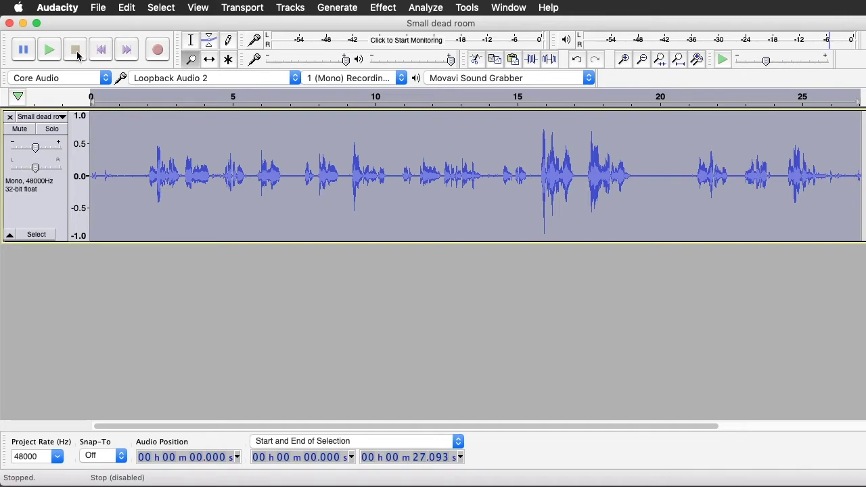
Close the Small dead room window and play the beginning of the niav new world recording.
left_click(10, 23)
left_click(52, 49)
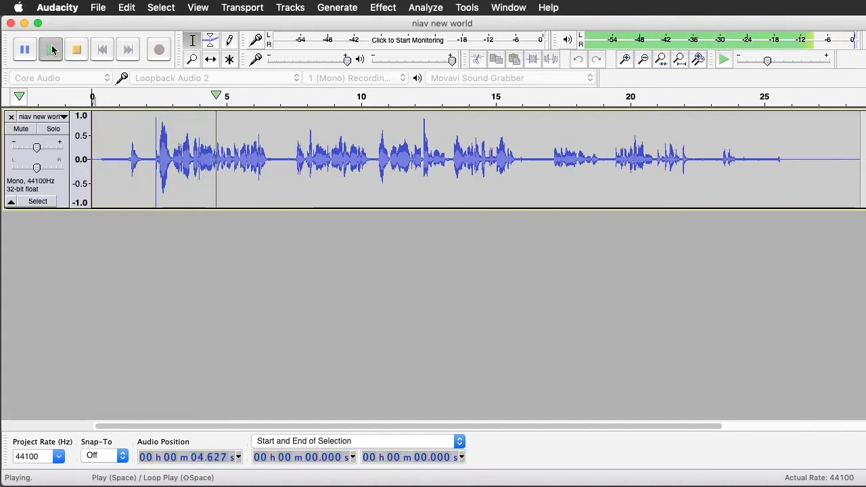
left_click(71, 48)
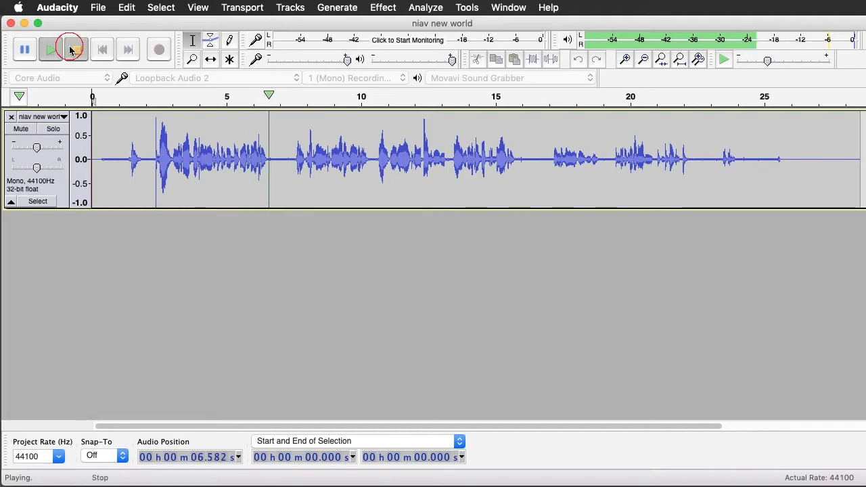
Normalize the entire niav new world track to a peak amplitude of -1.0 dB with DC offset removal.
left_click(38, 203)
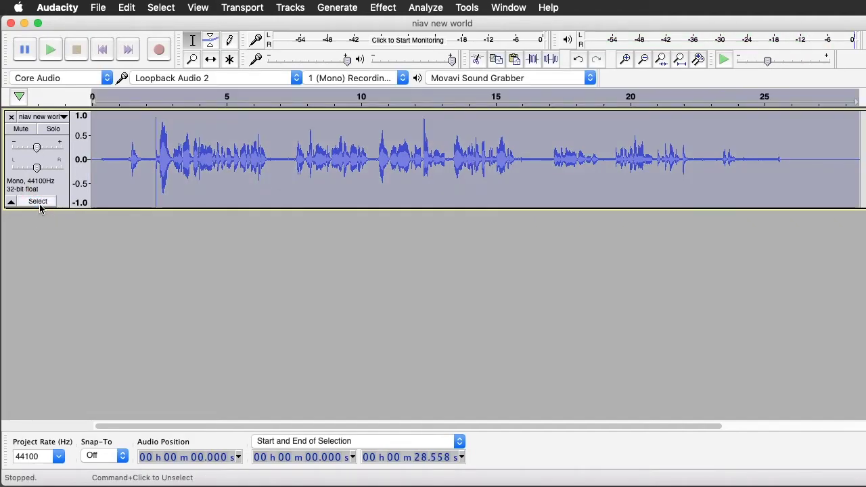
left_click(384, 8)
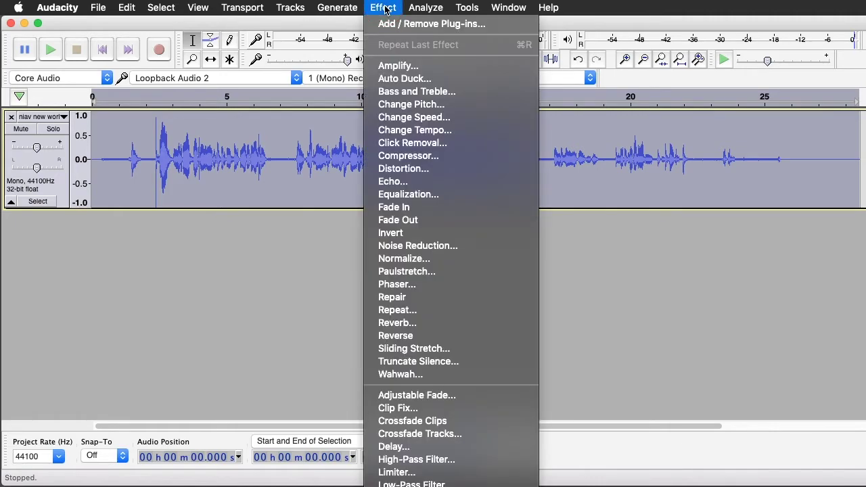
left_click(448, 260)
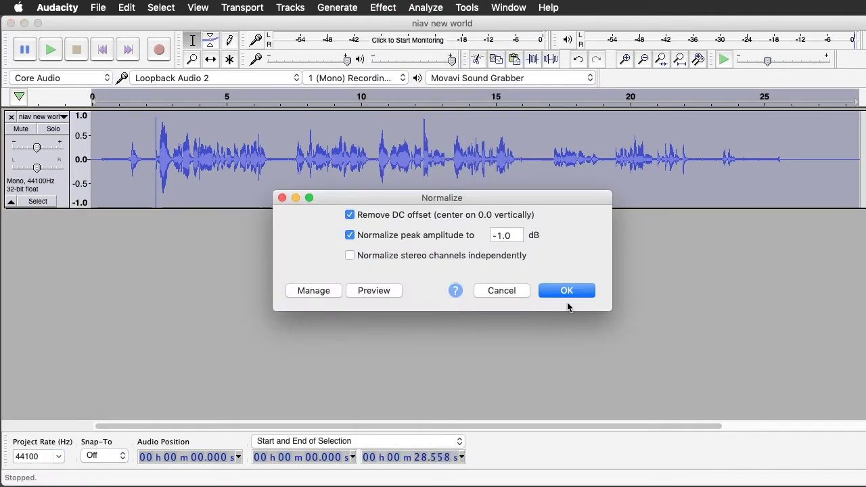
left_click(566, 290)
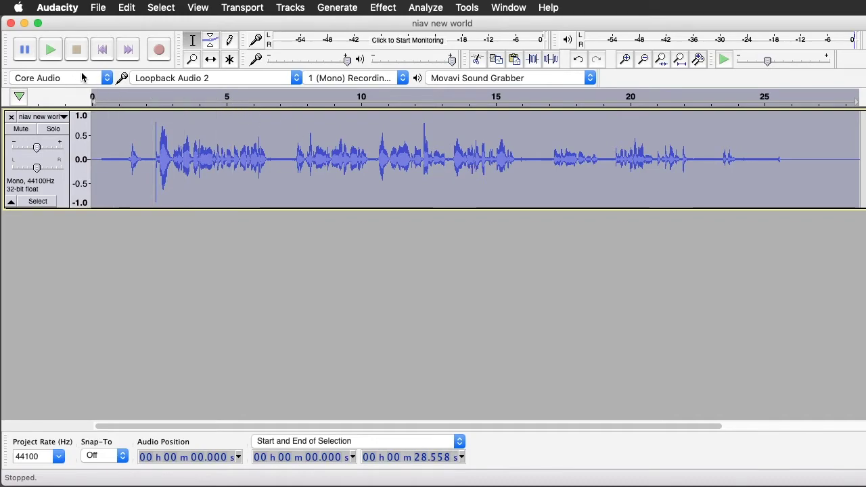
Undo the normalization of the niav new world track.
left_click(121, 9)
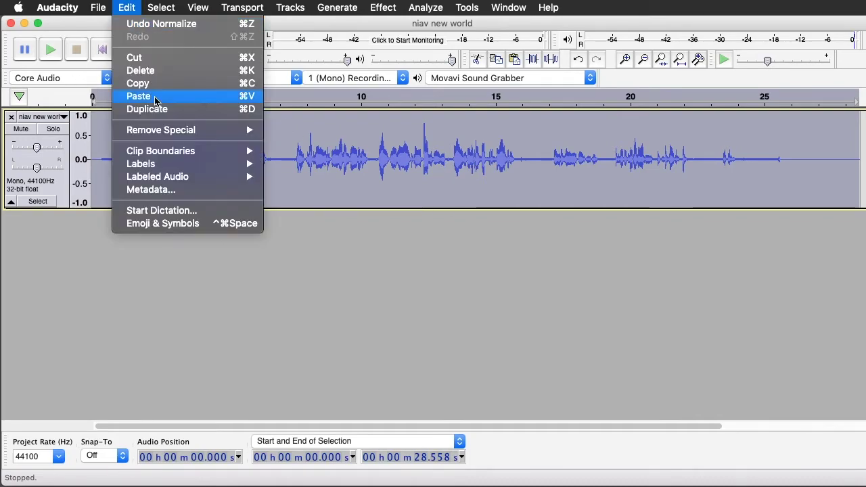
left_click(157, 24)
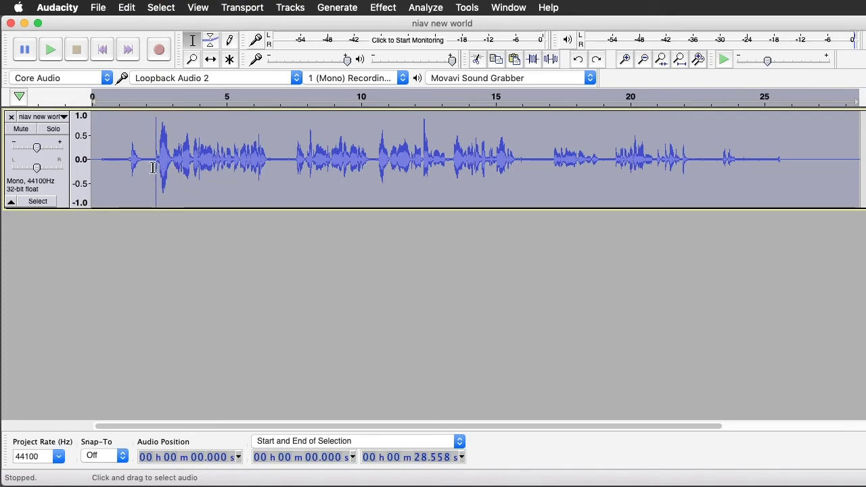
key("ctrl+z")
Select the opening passage from about 0.43 to 7.54 seconds and play it to hear the click noise.
left_click(50, 51)
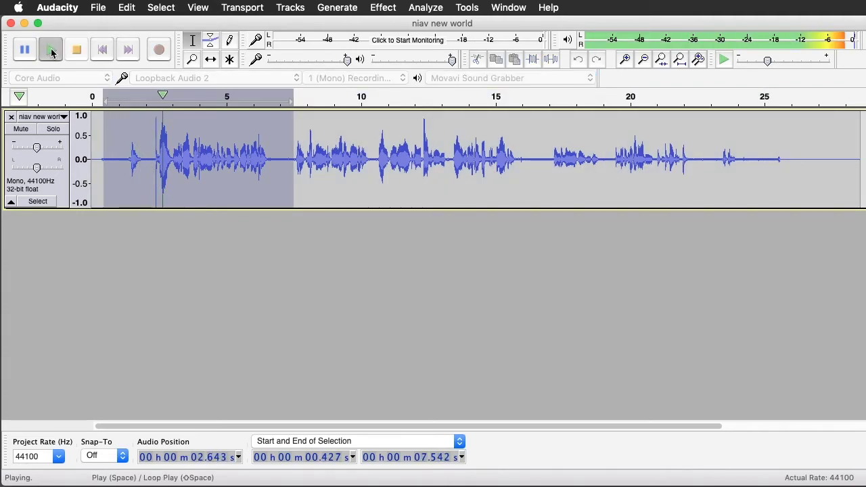
left_click(75, 50)
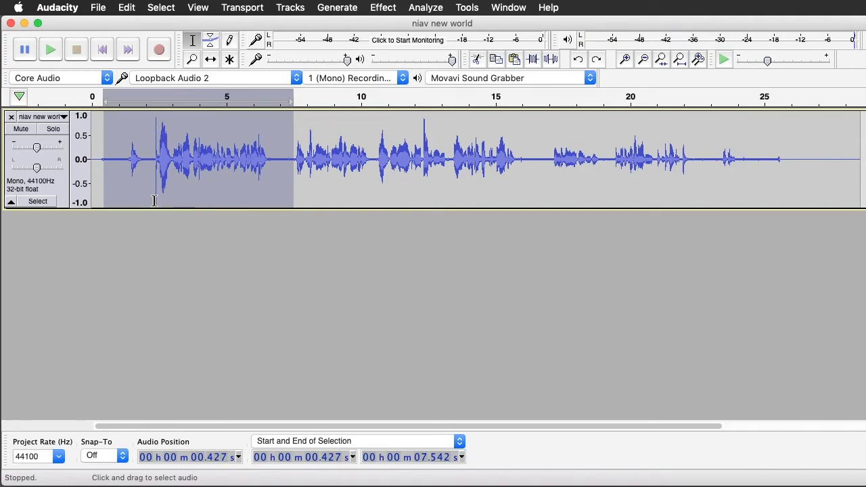
Delete the narrow click spike before the second sound, from about 2.402 to 2.427 seconds.
left_click(194, 164)
key("F4")
left_click_drag(162, 166, 151, 167)
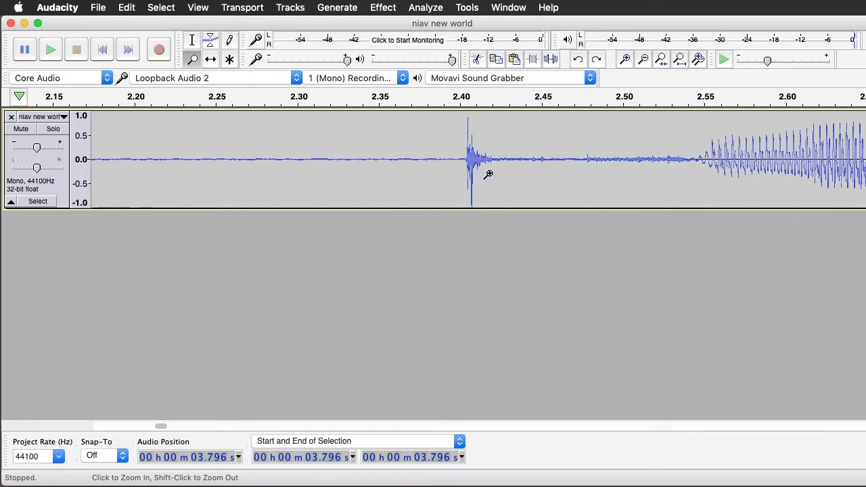
left_click(189, 39)
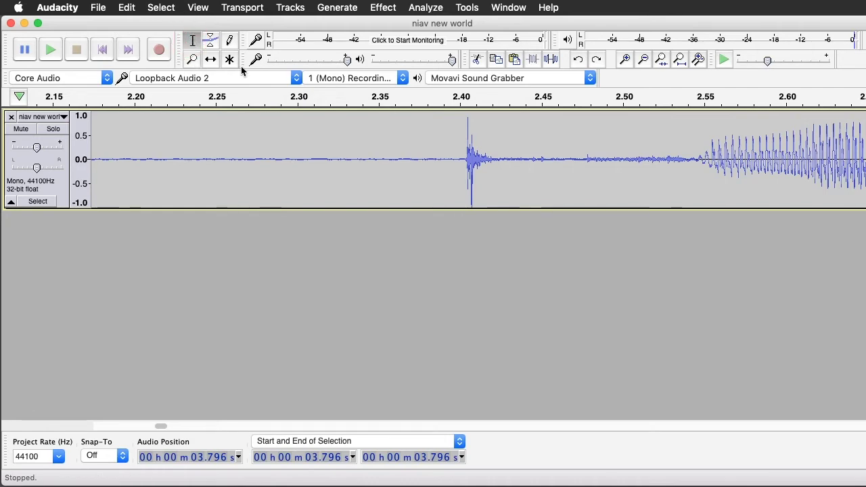
left_click_drag(505, 160, 461, 160)
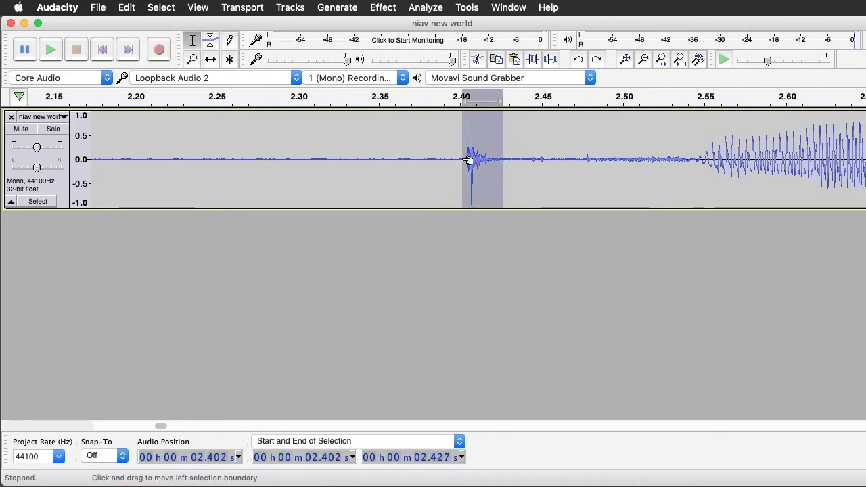
key("BackSpace")
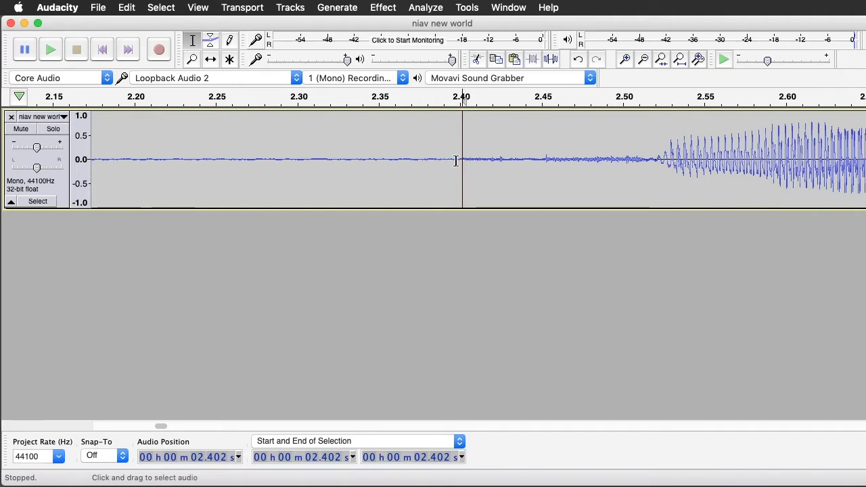
Select the audio around the removed click, from about 2.19 to 2.63 seconds, and play it.
left_click(123, 139)
left_click_drag(135, 139, 826, 144)
left_click(49, 49)
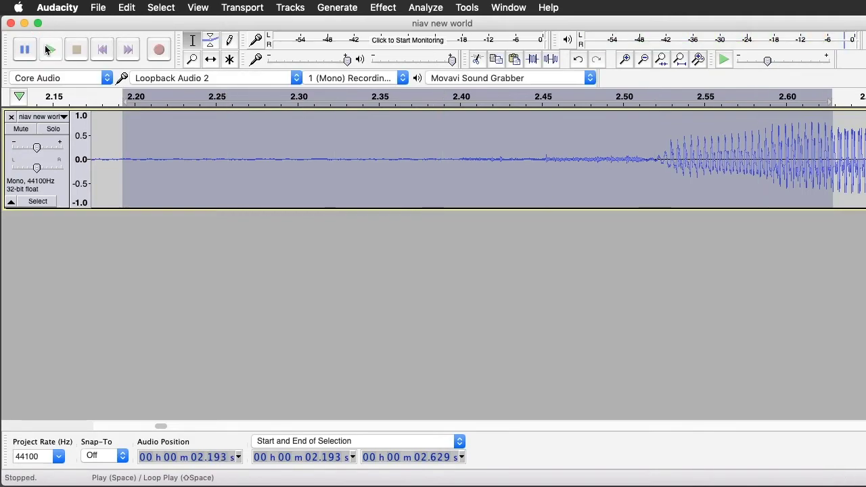
left_click(76, 47)
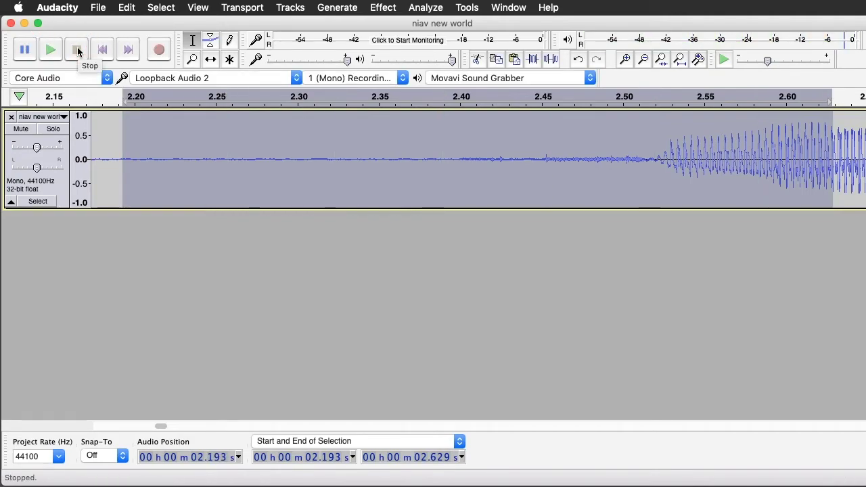
Normalize the entire niav new world track to a peak amplitude of -1.0 dB with DC offset removed.
left_click(679, 59)
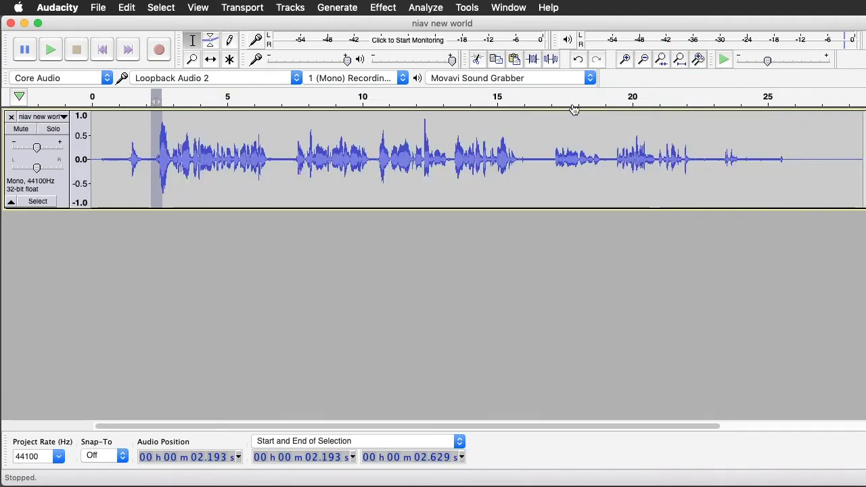
left_click(178, 138)
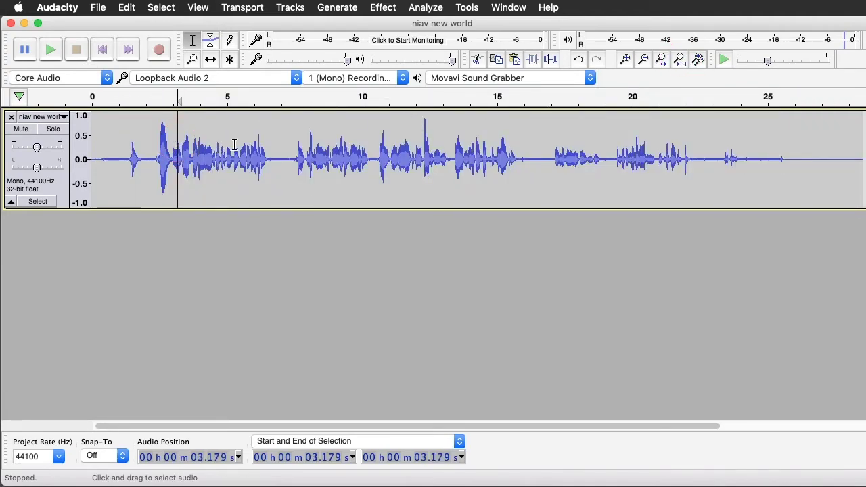
left_click(30, 201)
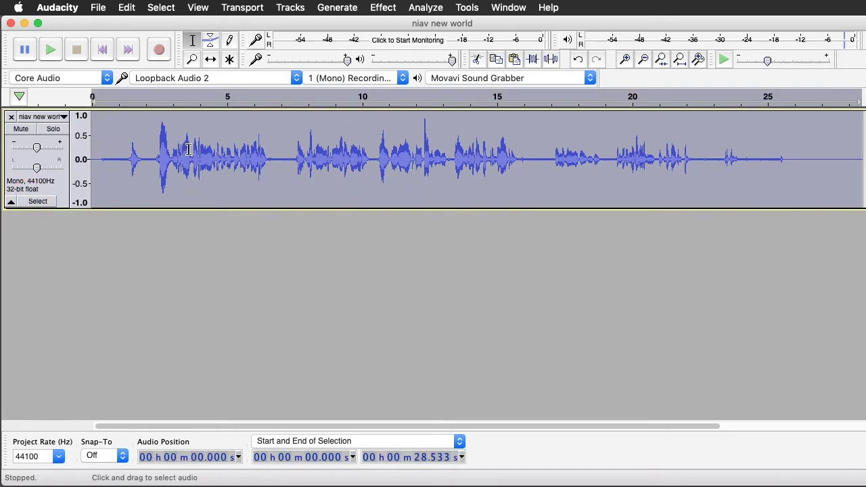
left_click(383, 7)
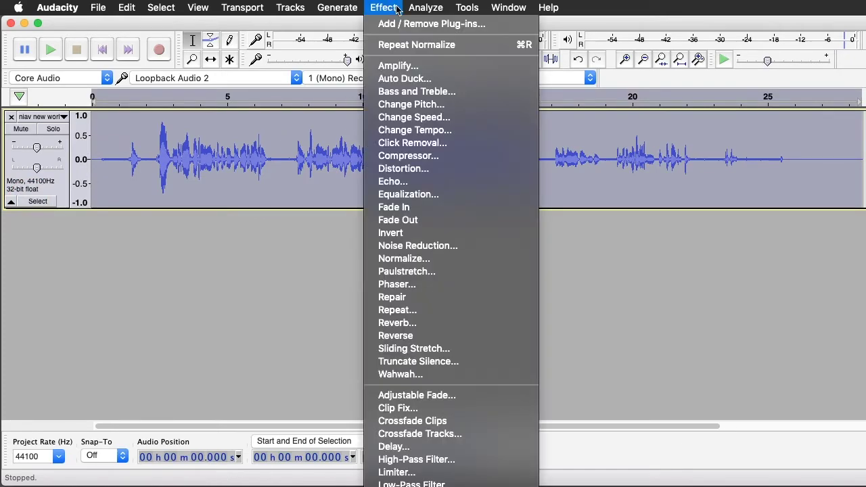
left_click(425, 260)
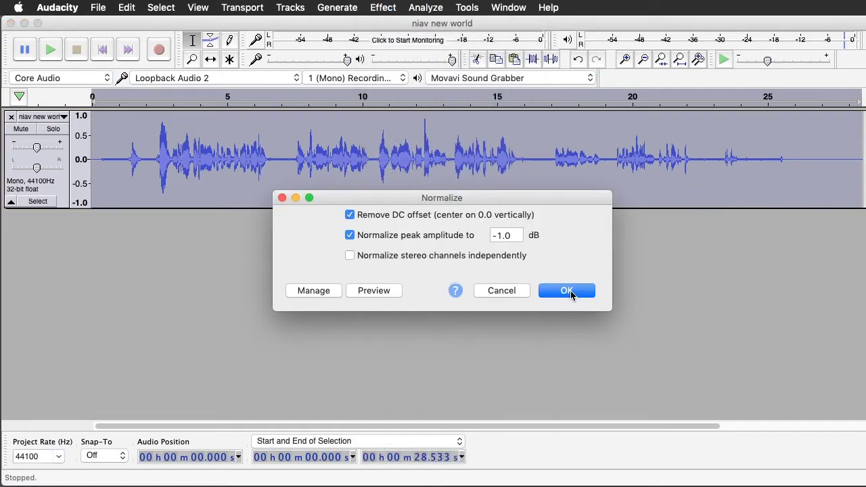
left_click(567, 291)
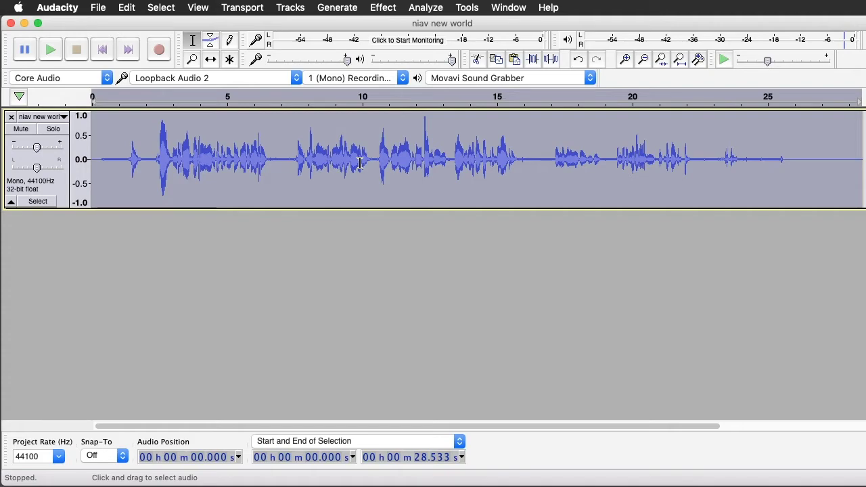
Play the normalized track from about 1.5 seconds to listen for background noise.
left_click(132, 142)
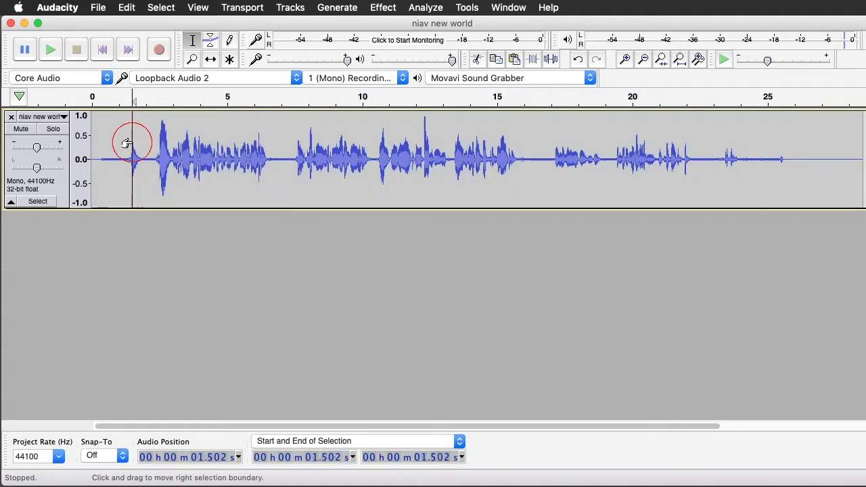
key("space")
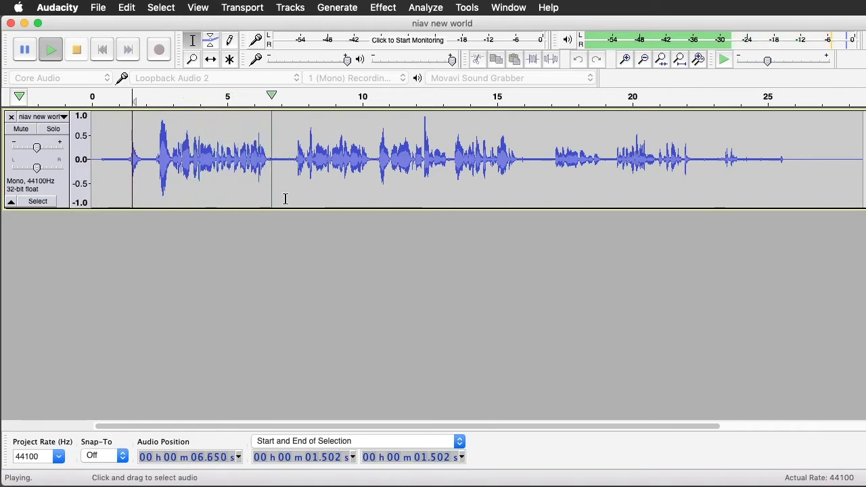
key("space")
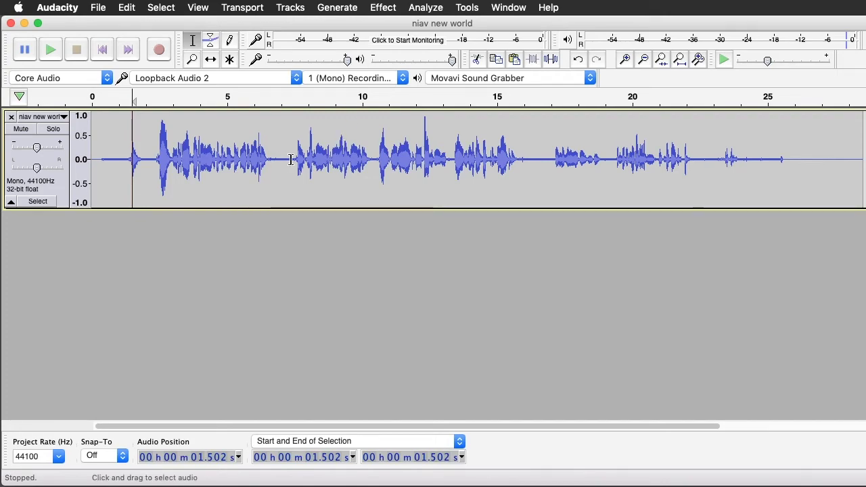
Capture a noise profile from the quiet gap at about 6.608 to 7.484 seconds.
left_click(292, 161)
left_click_drag(289, 161, 269, 162)
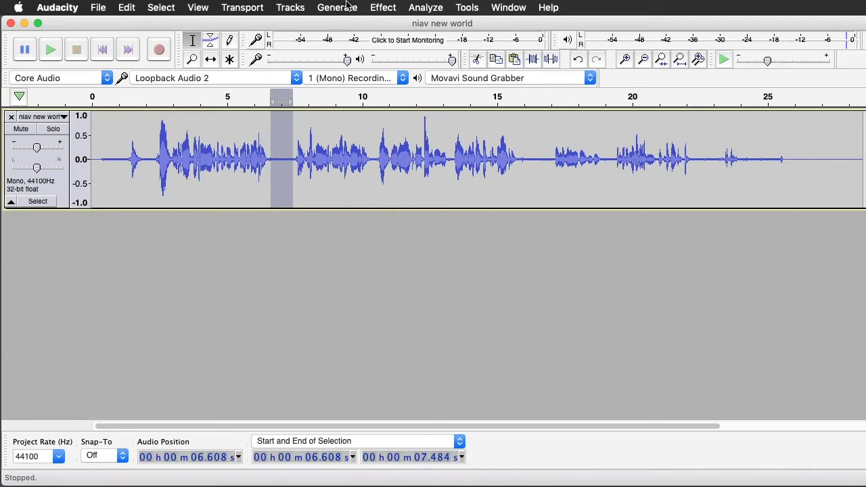
left_click(383, 8)
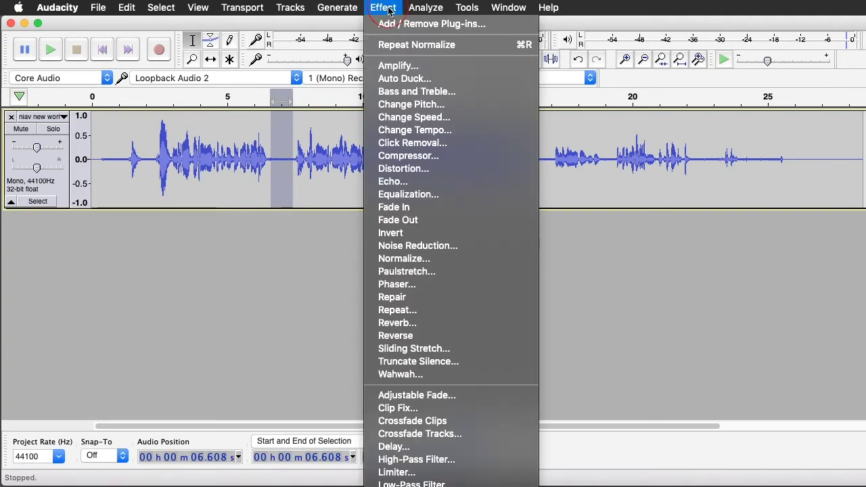
left_click(427, 252)
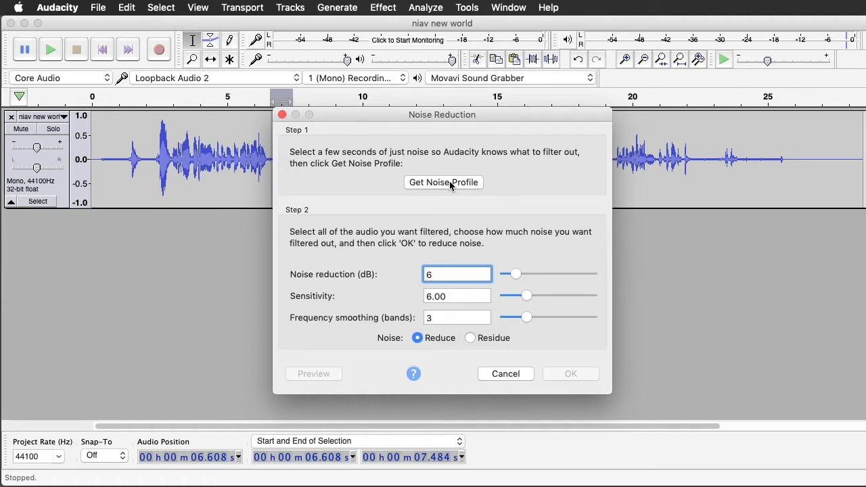
left_click(450, 184)
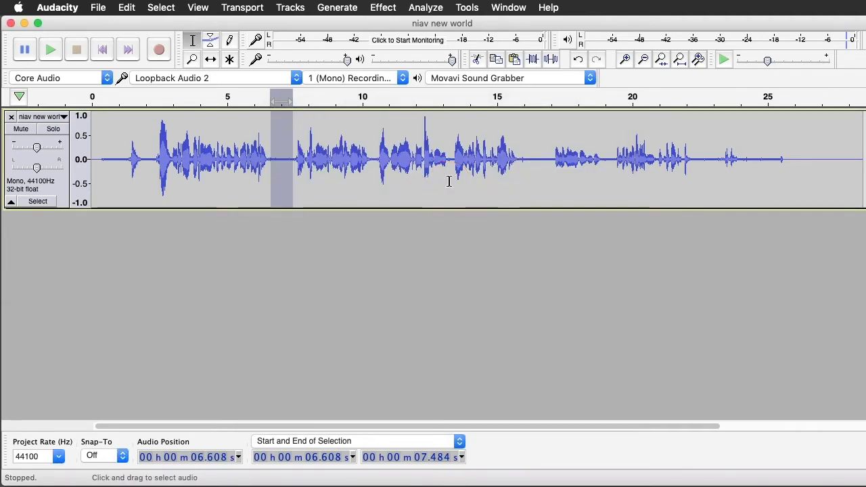
Apply Noise Reduction to the entire track with 9 dB reduction, sensitivity 6.00 and 3 frequency smoothing bands.
left_click(38, 202)
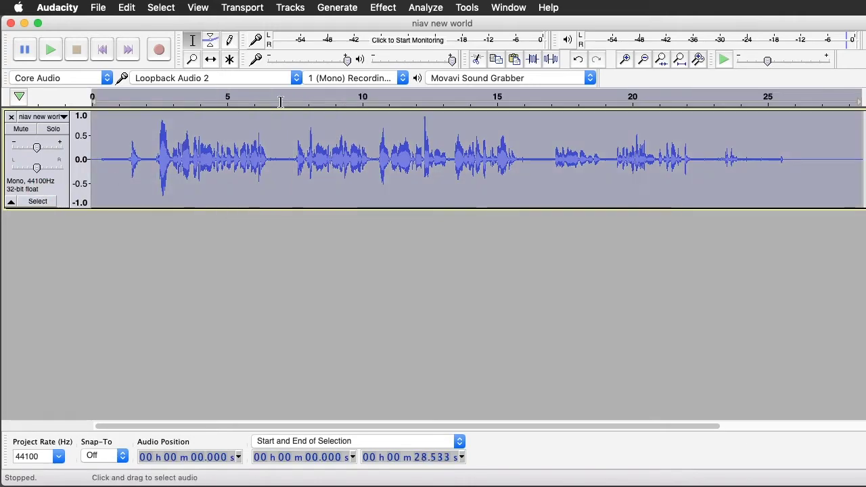
left_click(391, 6)
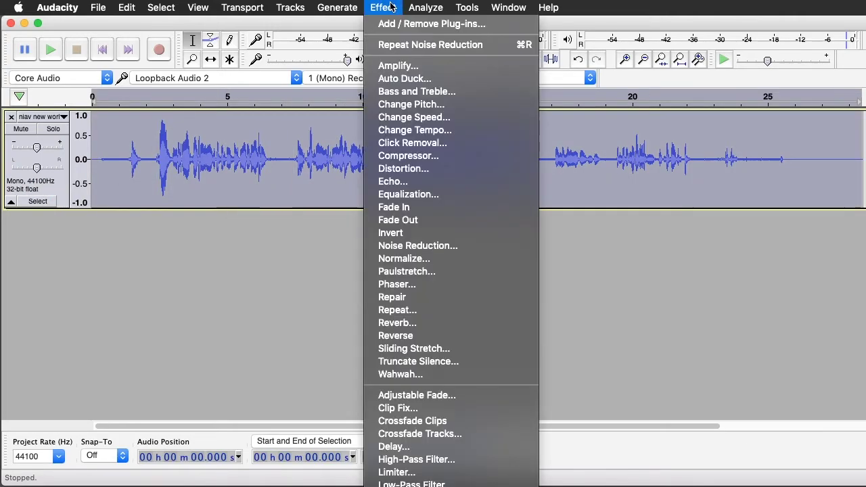
left_click(408, 247)
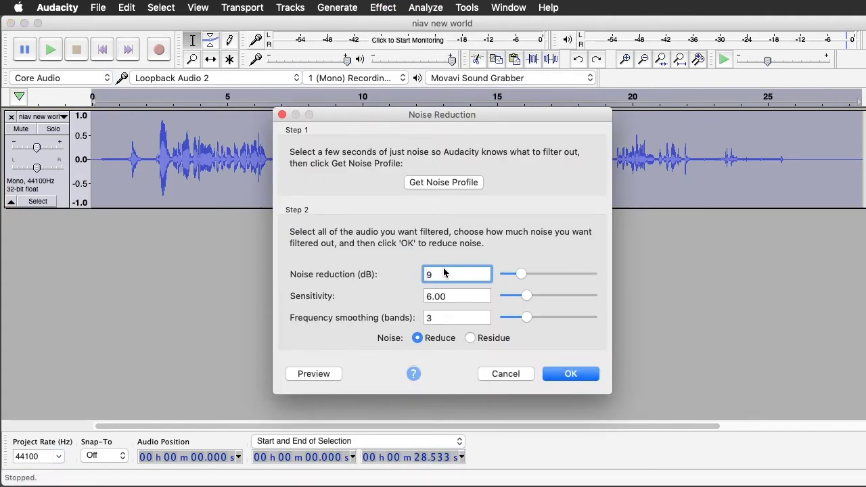
double_click(430, 276)
type("9")
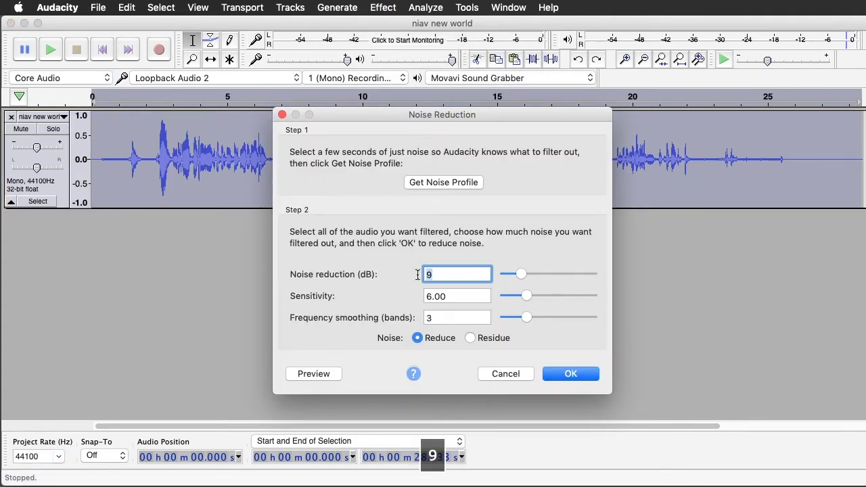
left_click(564, 374)
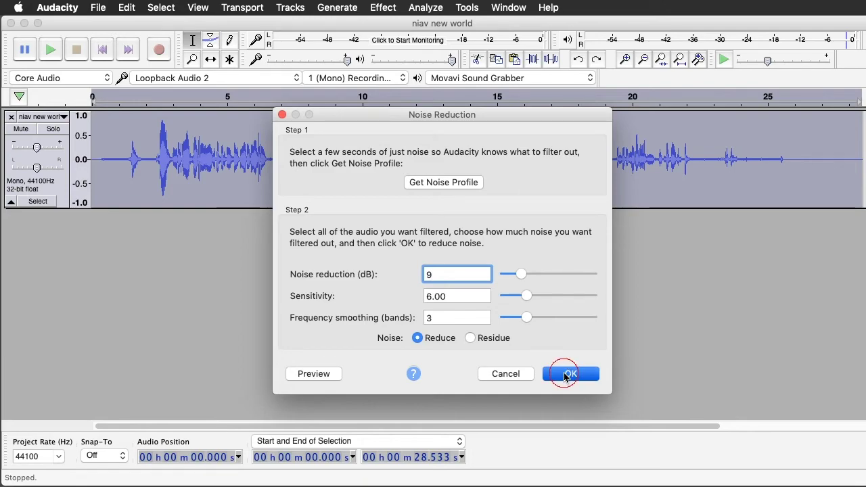
Compare playback of the track with and without the noise reduction by undoing and redoing the effect.
key("space")
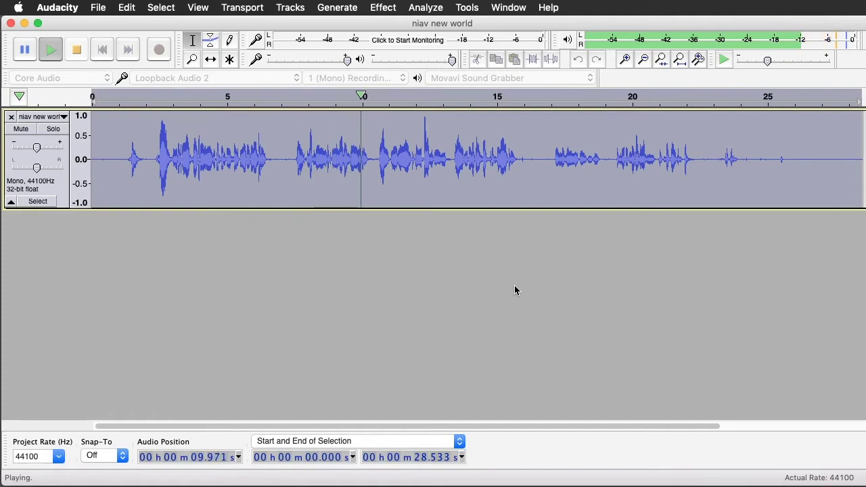
key("space")
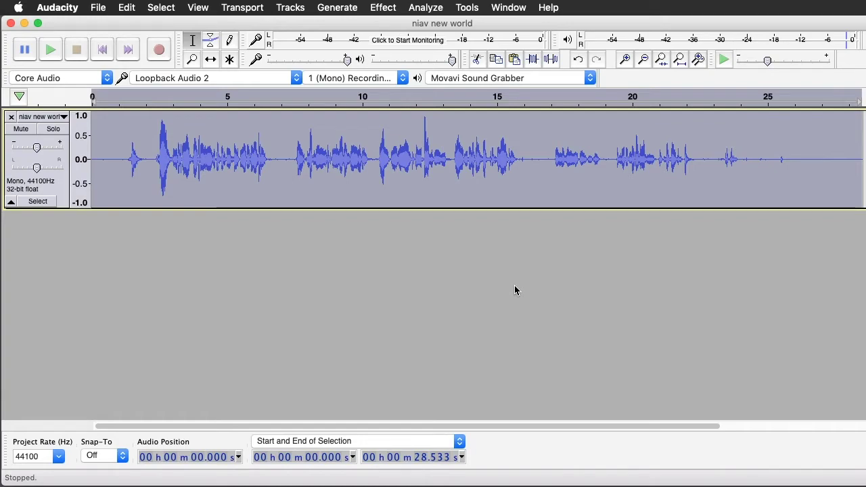
key("super+z")
left_click(255, 102)
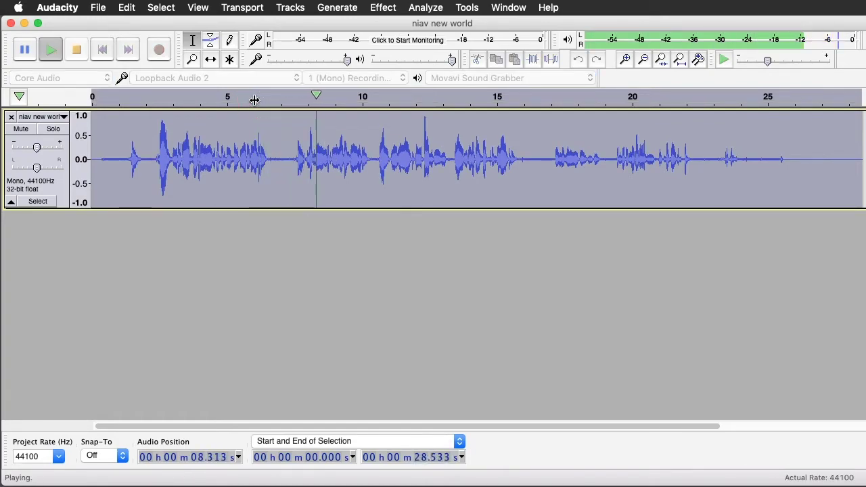
key("space")
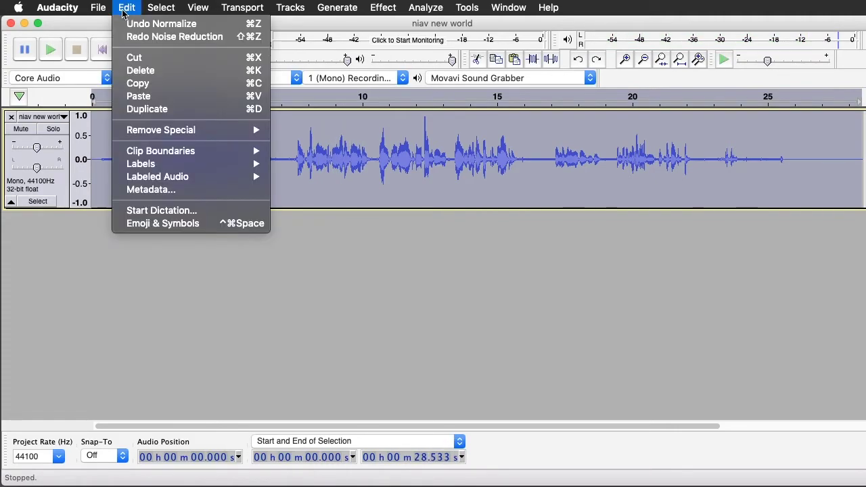
key("space")
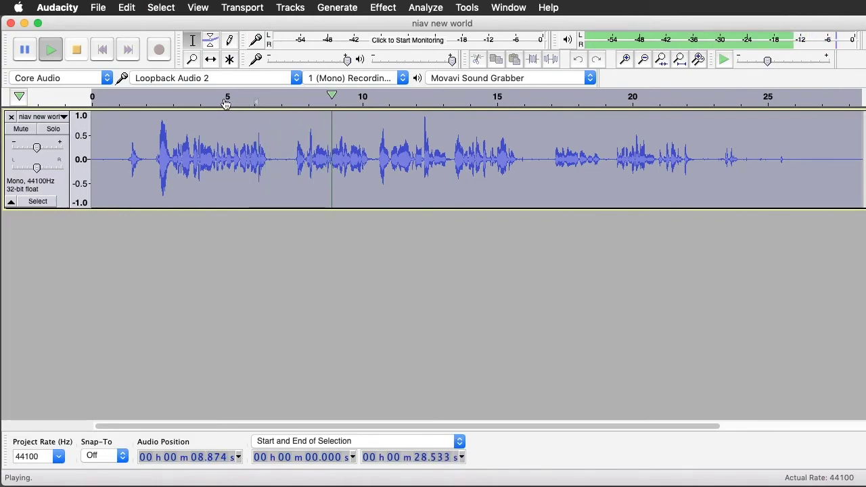
left_click(79, 51)
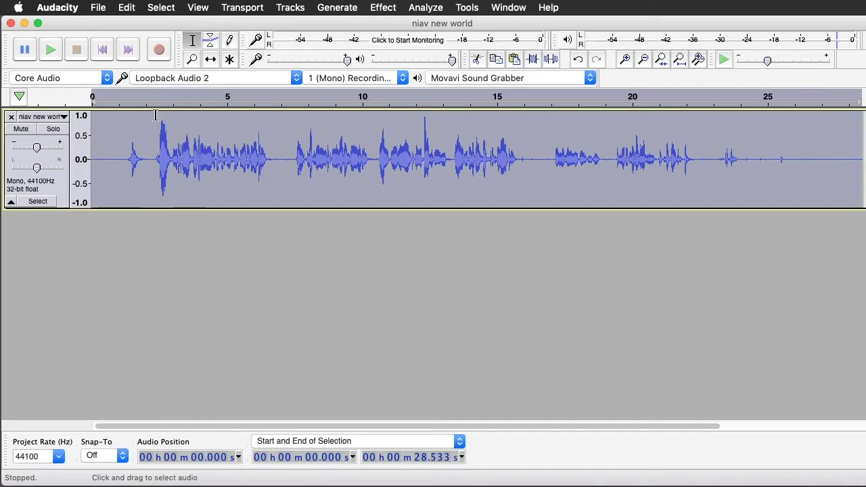
Play the opening of the track and delete its first 2.152 seconds, including the small first sound.
key("space")
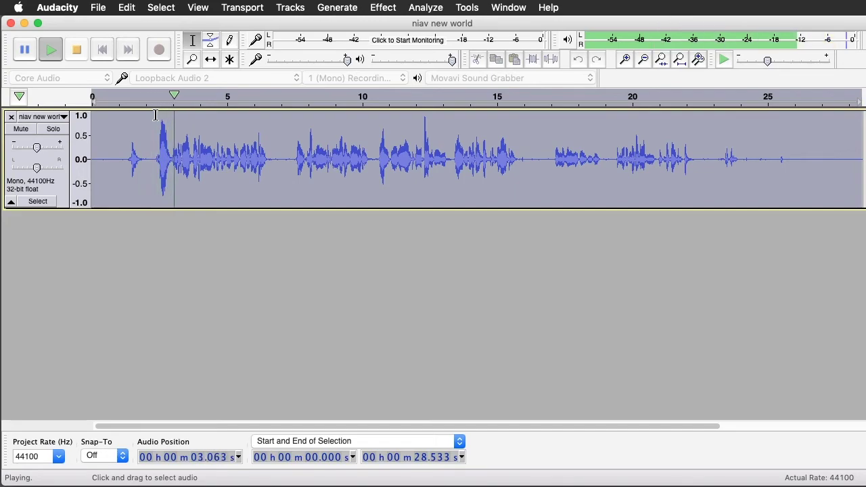
key("space")
left_click_drag(149, 156, 92, 157)
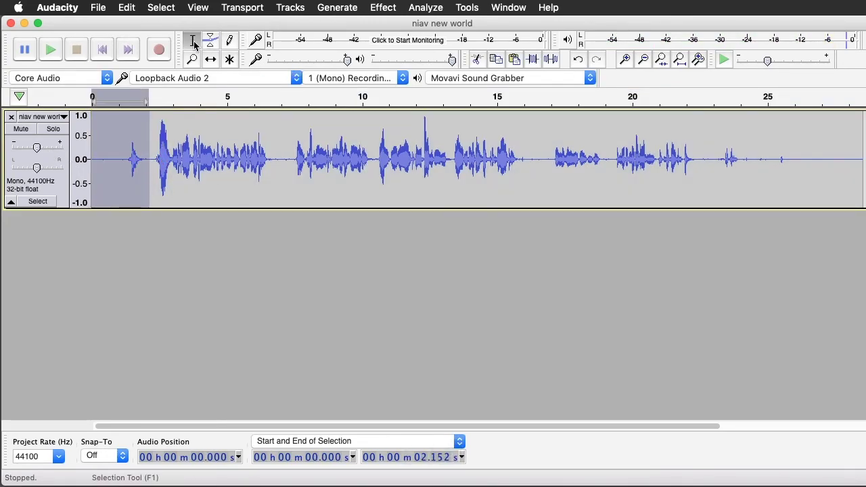
key("BackSpace")
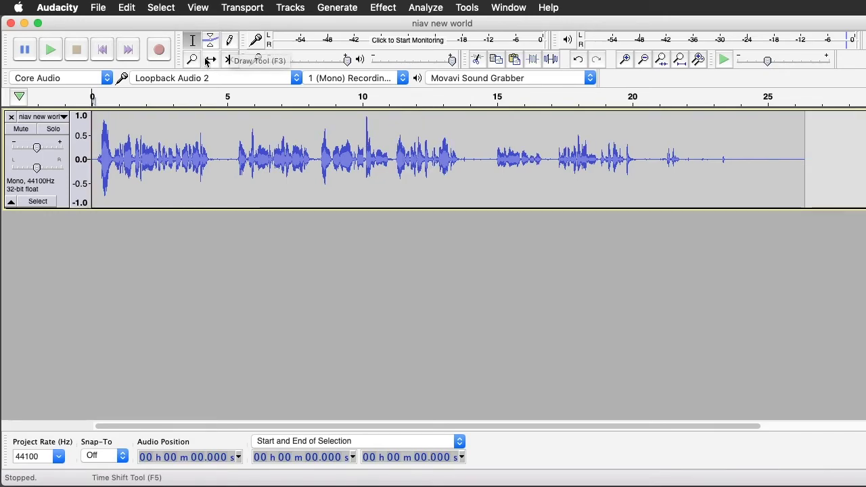
Apply a Fade In to the first 0.354 seconds, up to the start of the first loud sound.
left_click(625, 60)
left_click(625, 60)
left_click(625, 60)
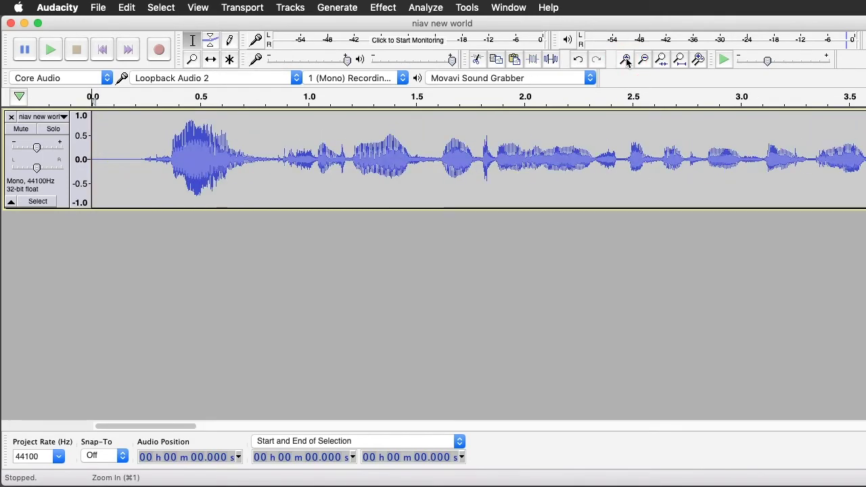
left_click_drag(167, 157, 91, 157)
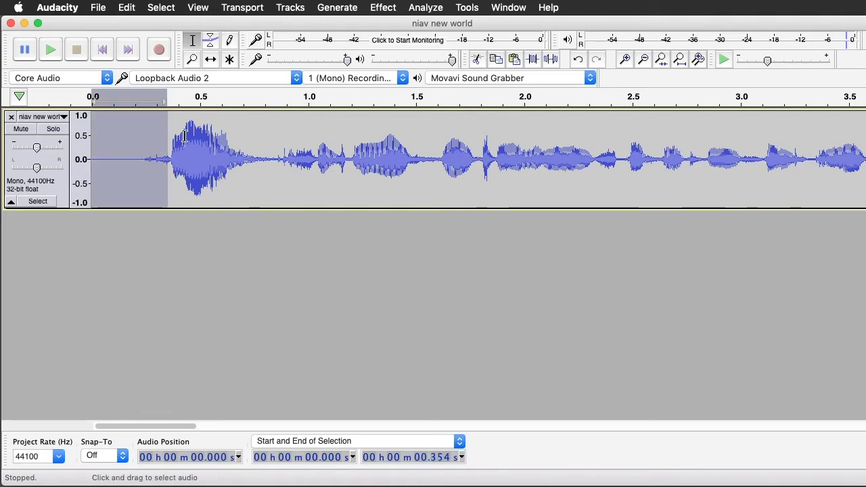
left_click(388, 9)
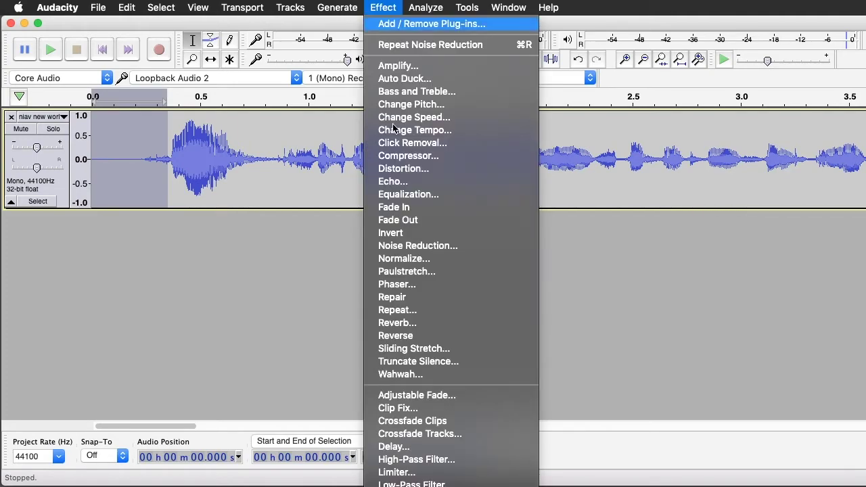
left_click(404, 208)
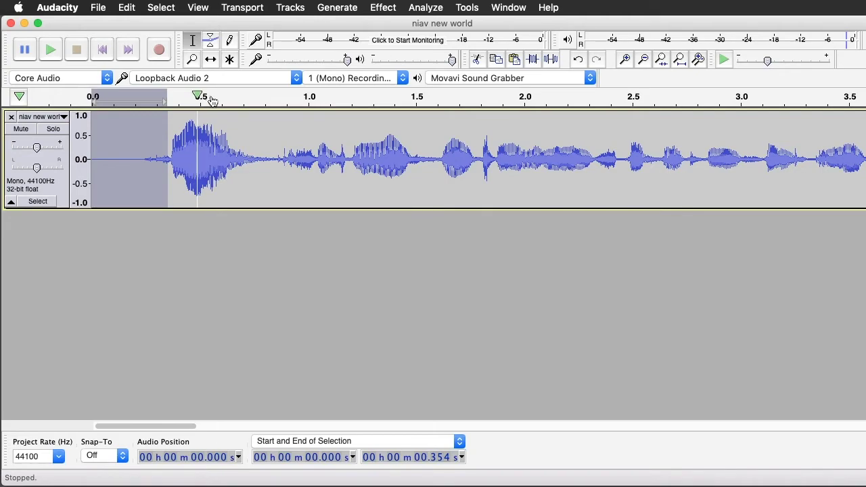
Select the entire track and play it from the beginning to check the fade-in and the overall result.
key("super+a")
left_click(50, 49)
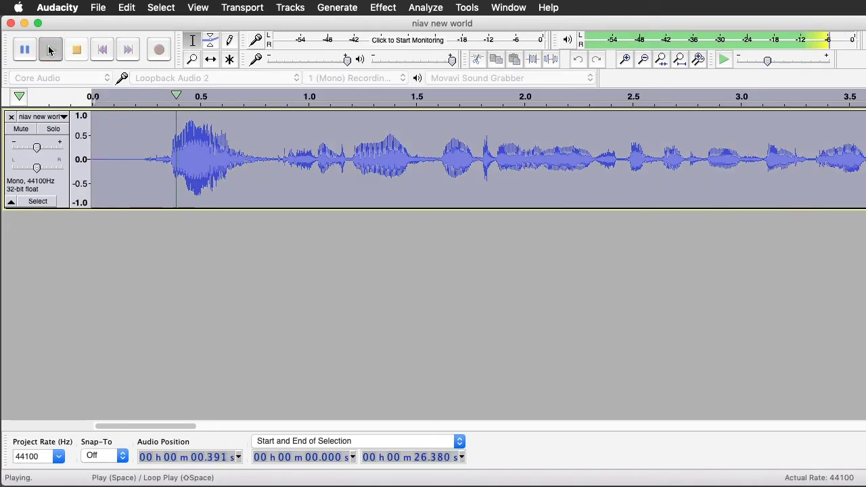
left_click(75, 50)
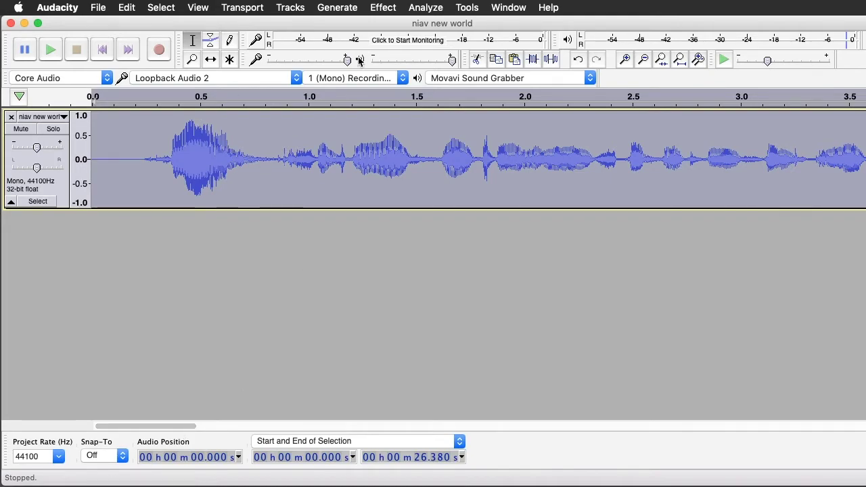
left_click(679, 60)
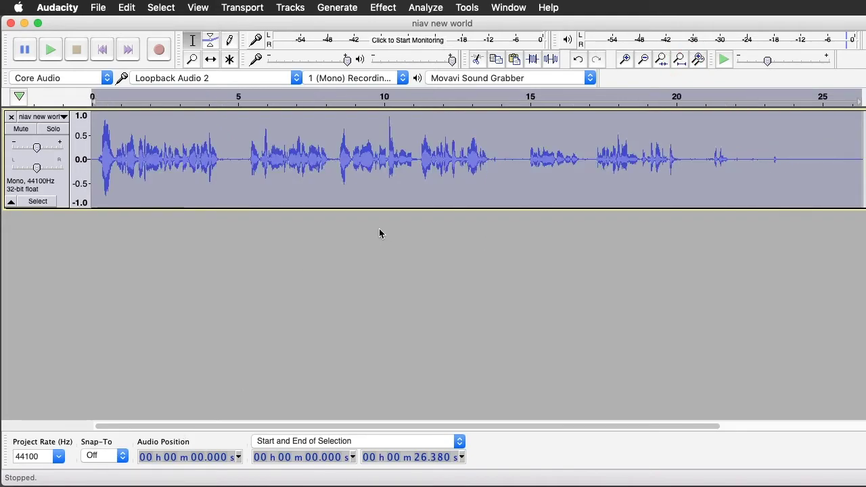
key("space")
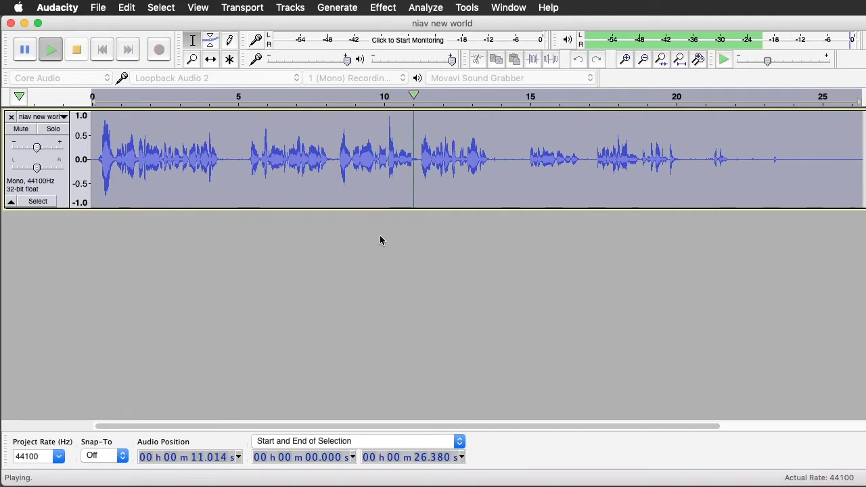
Stop the playback, zoom in on the middle of the recording and play the phrase from 8.675 to 11.260 seconds.
key("space")
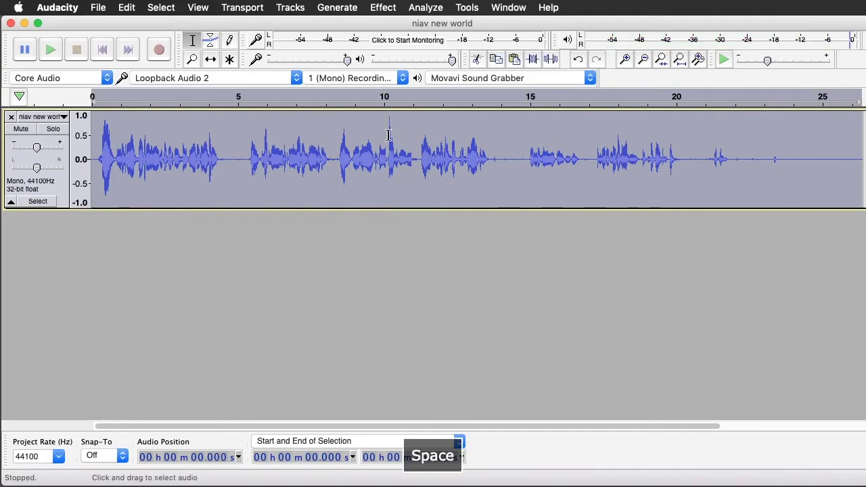
left_click(625, 60)
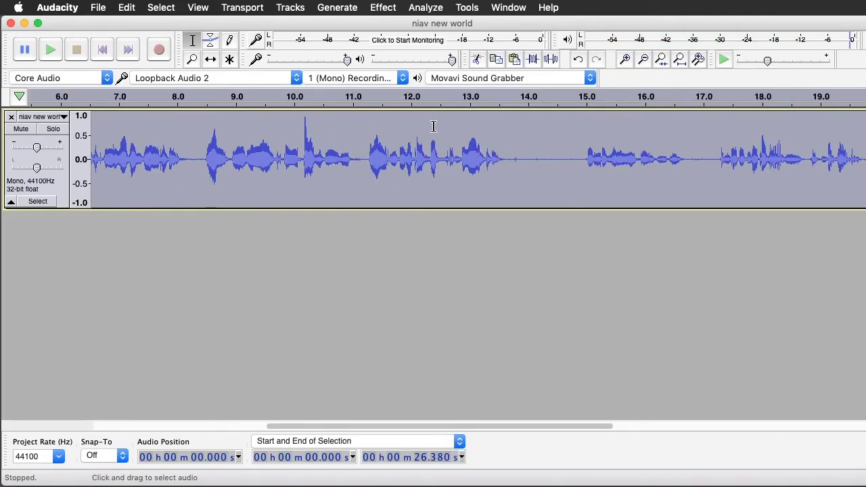
left_click(679, 59)
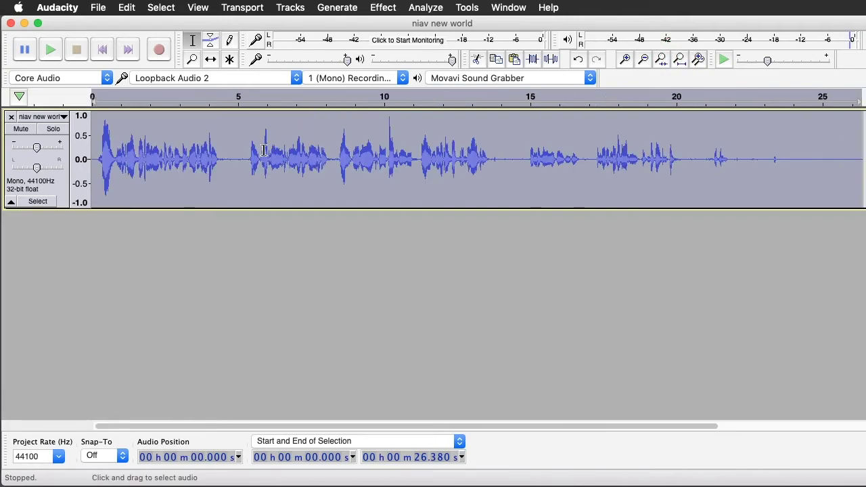
left_click(192, 58)
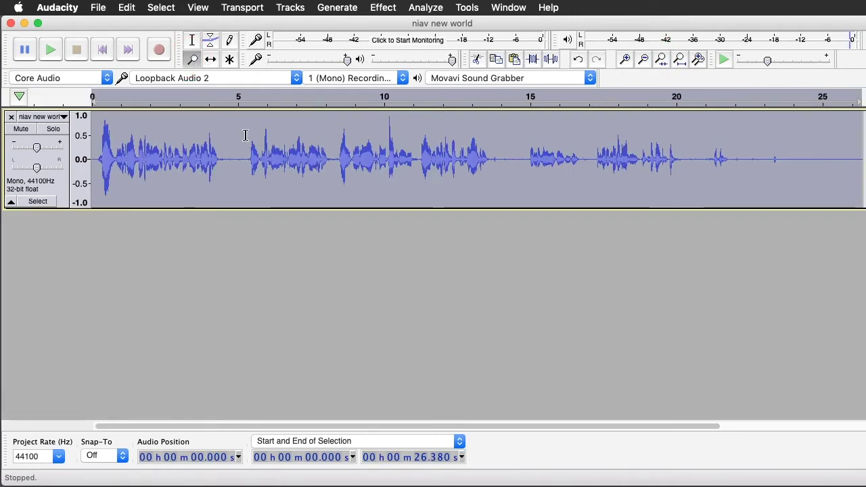
left_click_drag(245, 135, 303, 164)
left_click(192, 40)
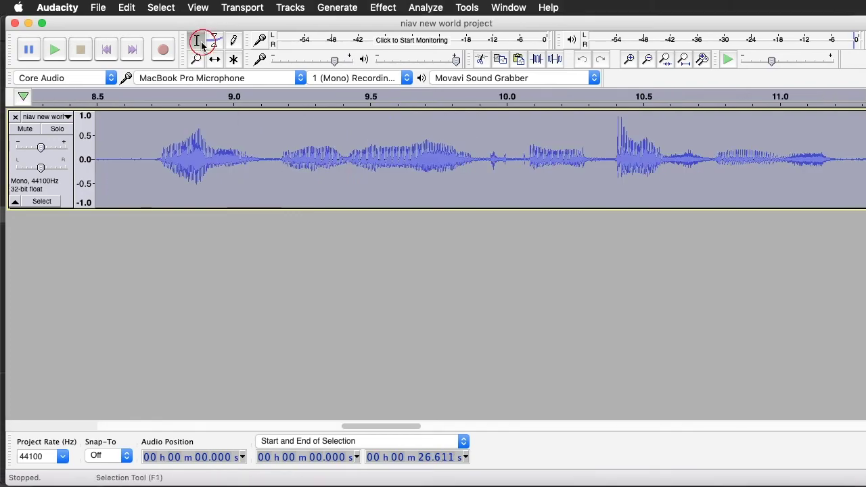
left_click_drag(145, 151, 850, 183)
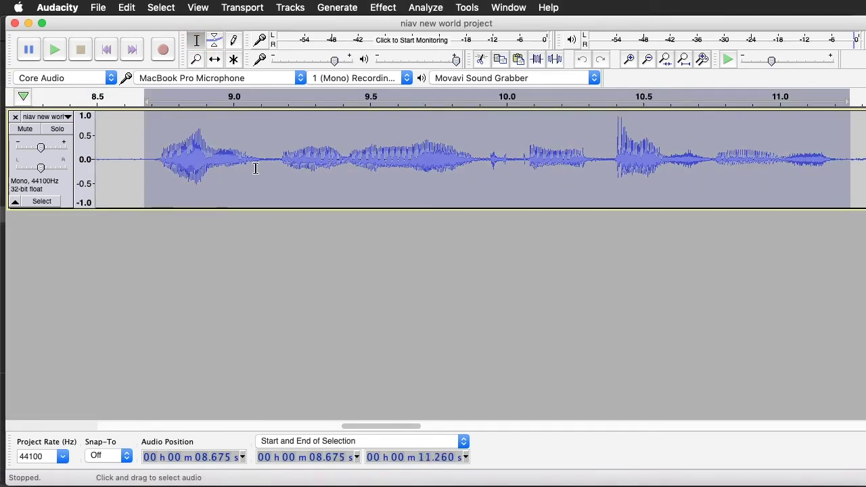
key("space")
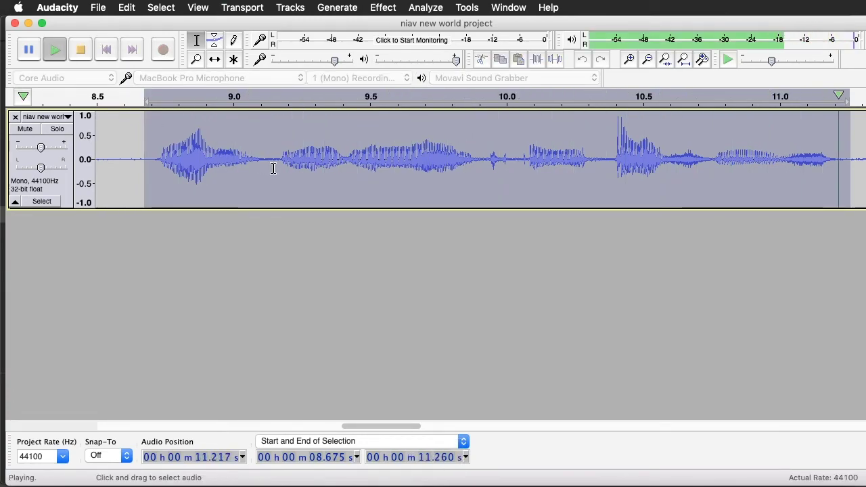
Make the track taller and examine the waveform closely around the abrupt jump at about 9.356 seconds.
left_click(192, 58)
left_click_drag(276, 131, 486, 159)
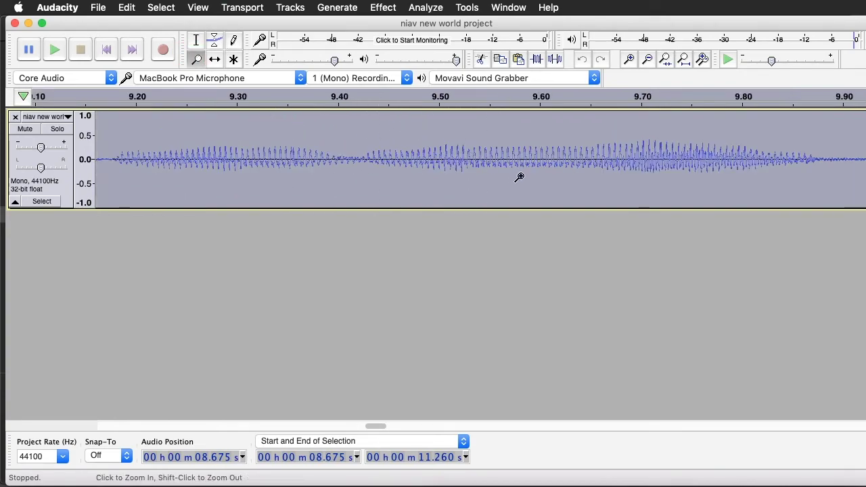
left_click_drag(184, 120, 518, 184)
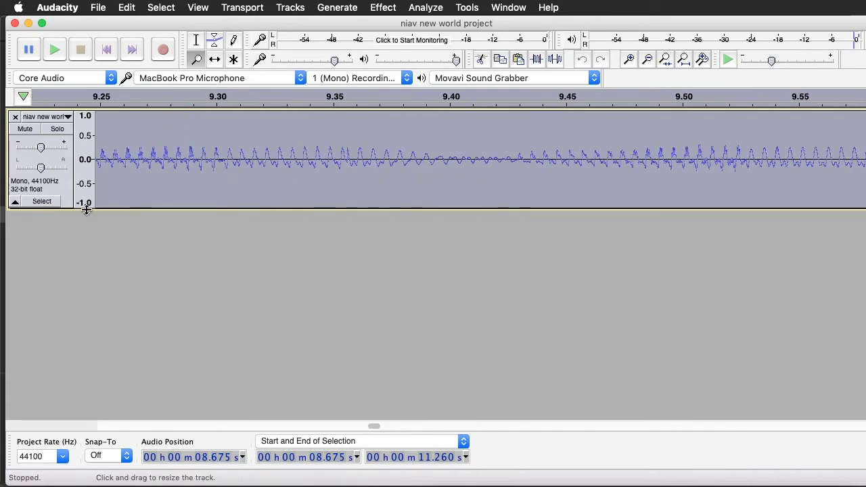
left_click_drag(86, 209, 79, 279)
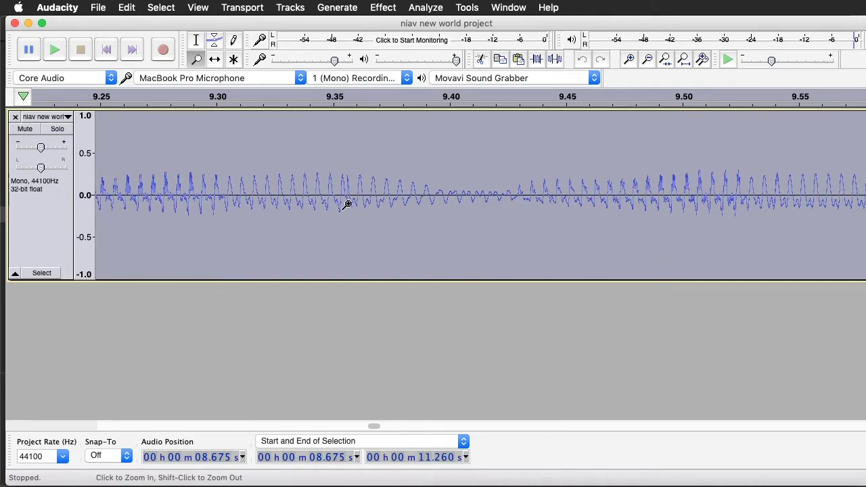
left_click_drag(136, 148, 514, 242)
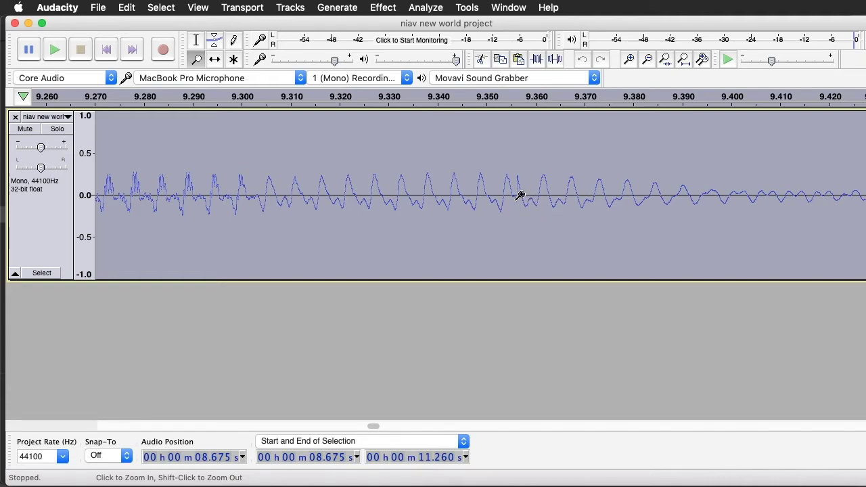
left_click_drag(386, 155, 638, 228)
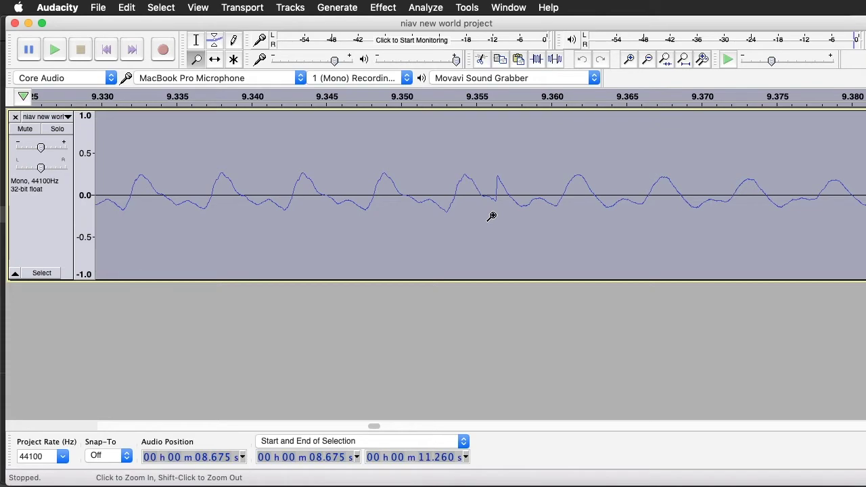
left_click(648, 60)
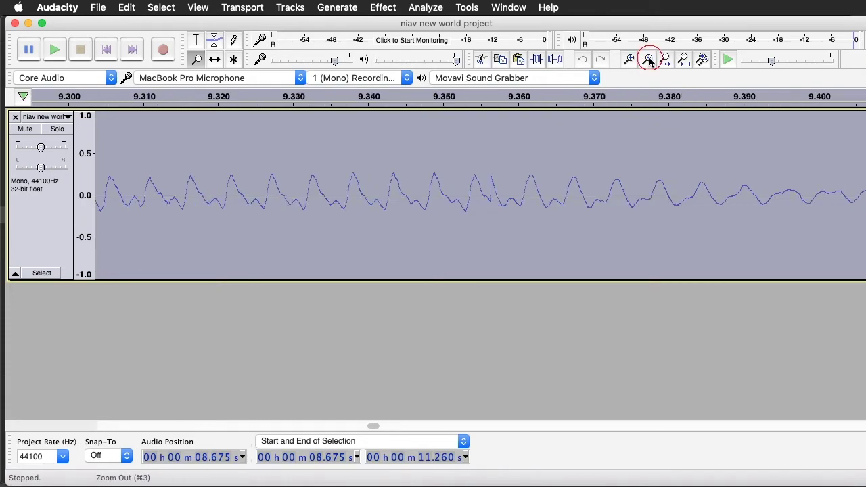
left_click(648, 60)
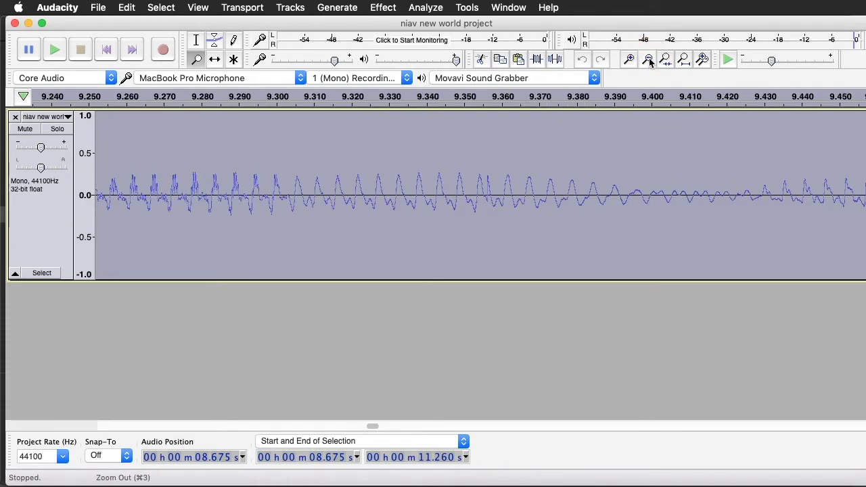
left_click(631, 59)
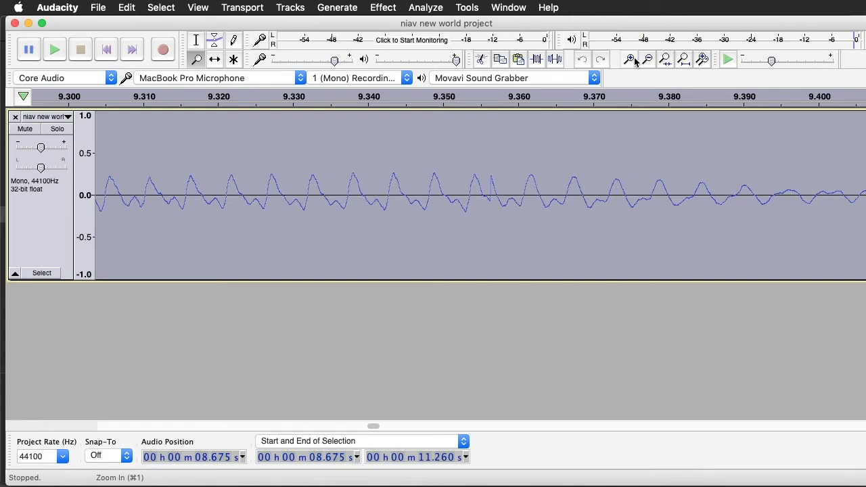
Try deleting the audio between 9.312 and 9.372 seconds around the glitch, check the join and undo the deletion.
left_click(196, 40)
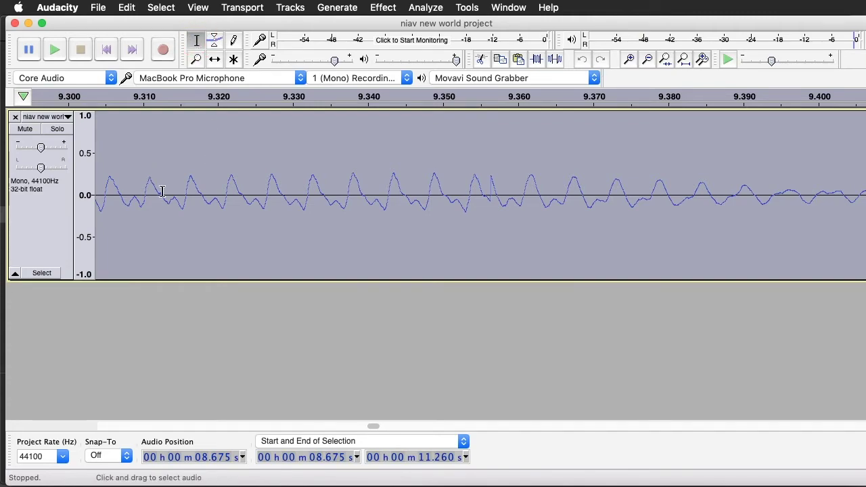
left_click_drag(162, 191, 711, 196)
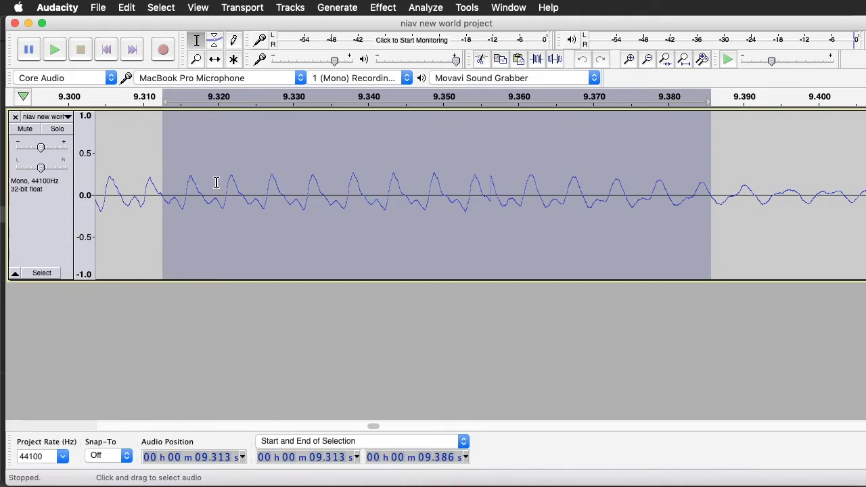
left_click(160, 195)
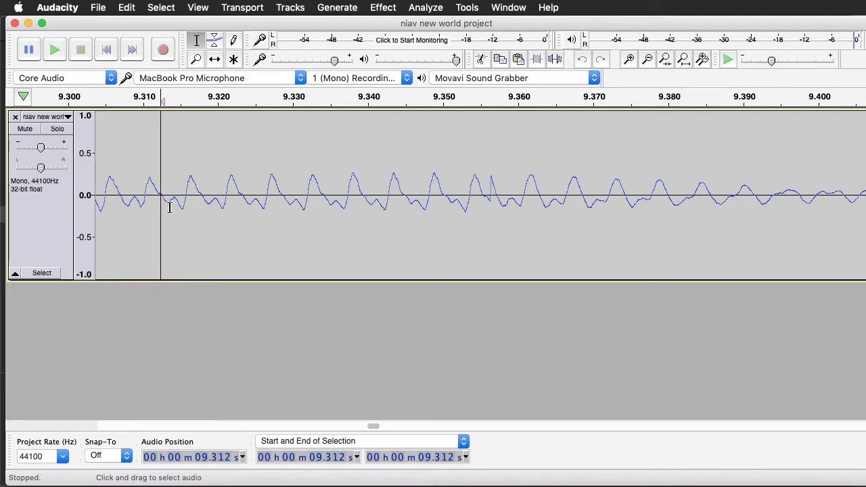
key("shift")
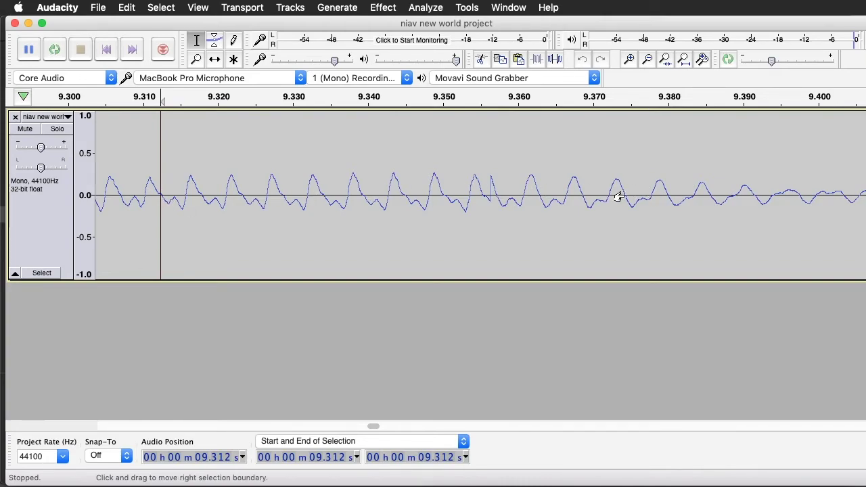
left_click(621, 196, "shift")
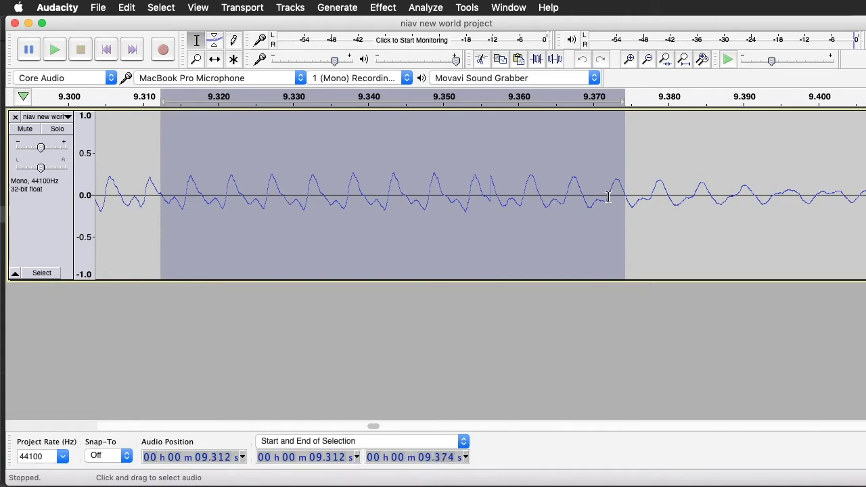
left_click(607, 199, "shift")
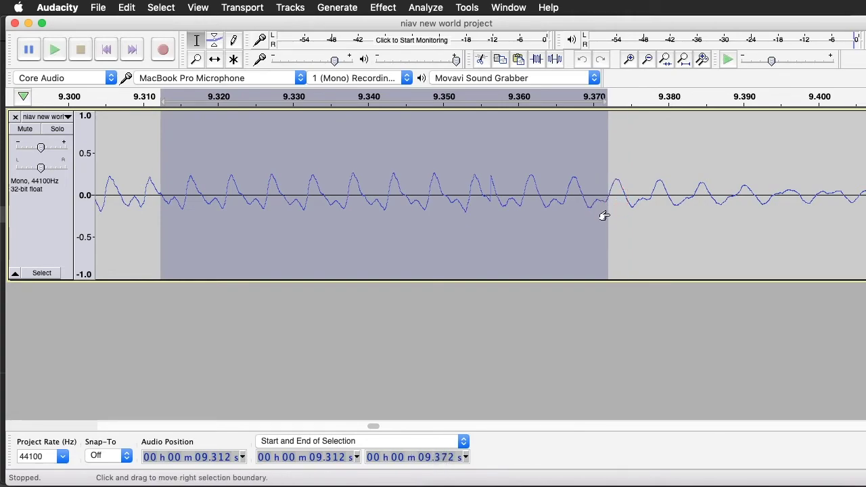
key("Delete")
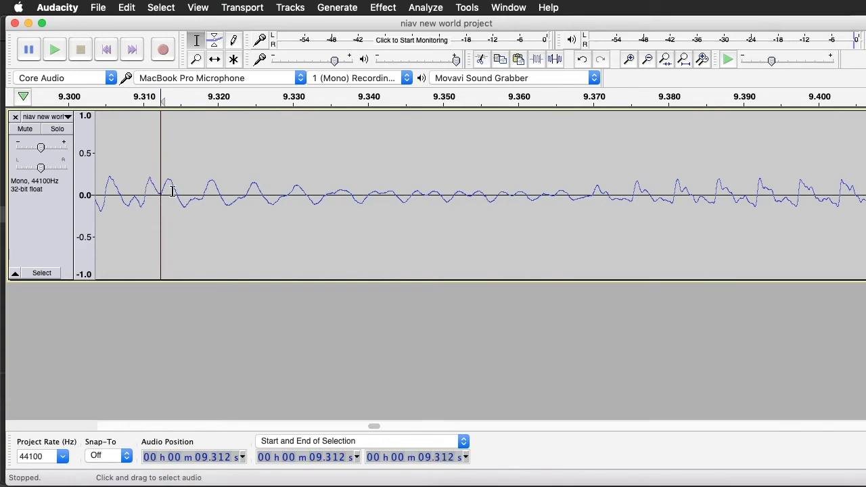
left_click_drag(233, 180, 96, 177)
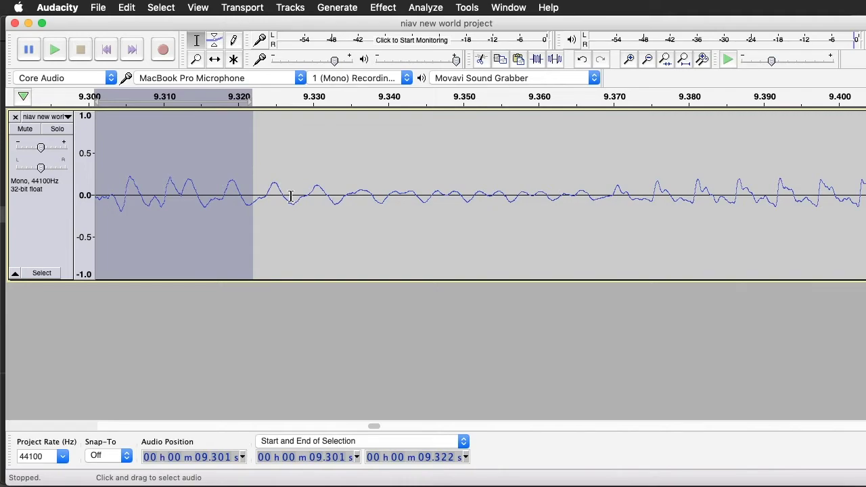
key("super+z")
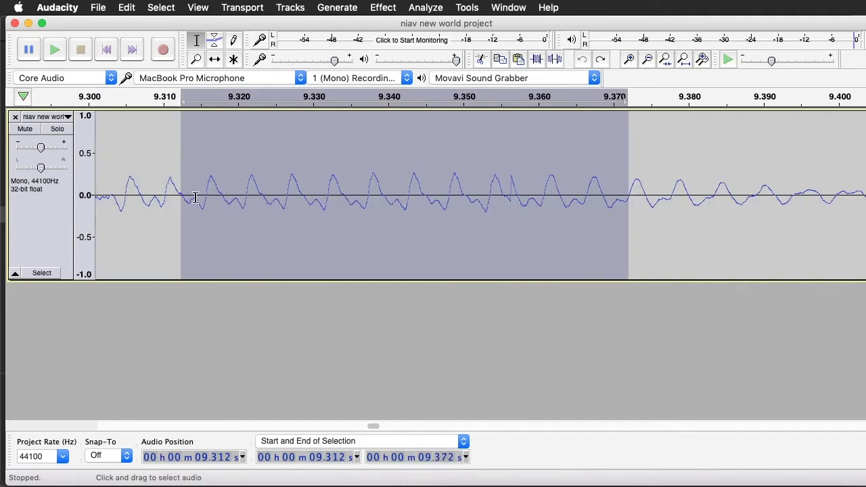
Delete the audio between 9.318 and 9.374 seconds containing the glitch, and inspect the wave cycles around the join.
left_click(646, 196, "shift")
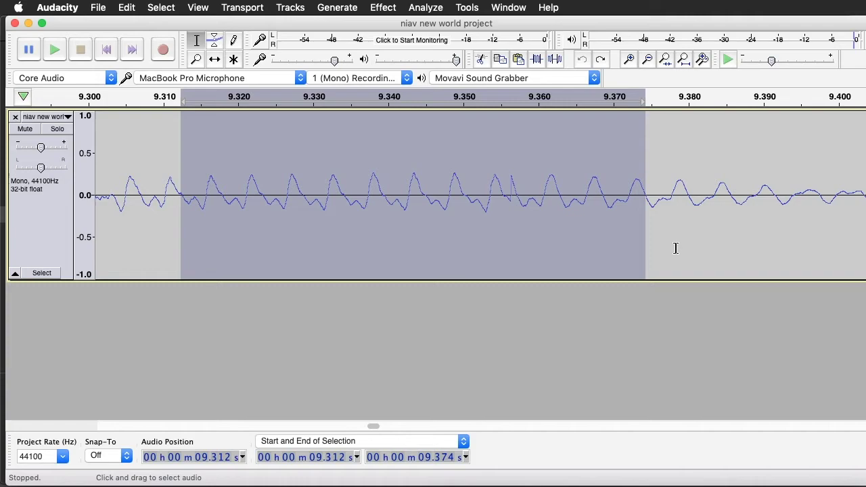
key("BackSpace")
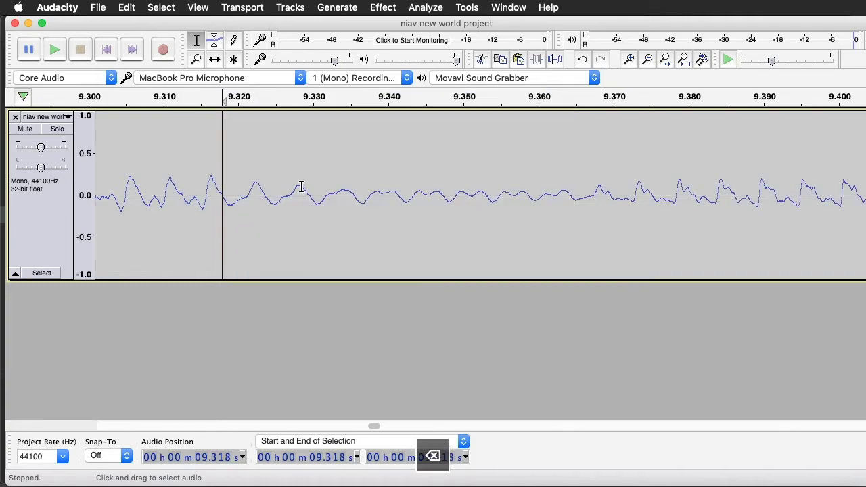
left_click_drag(135, 174, 390, 223)
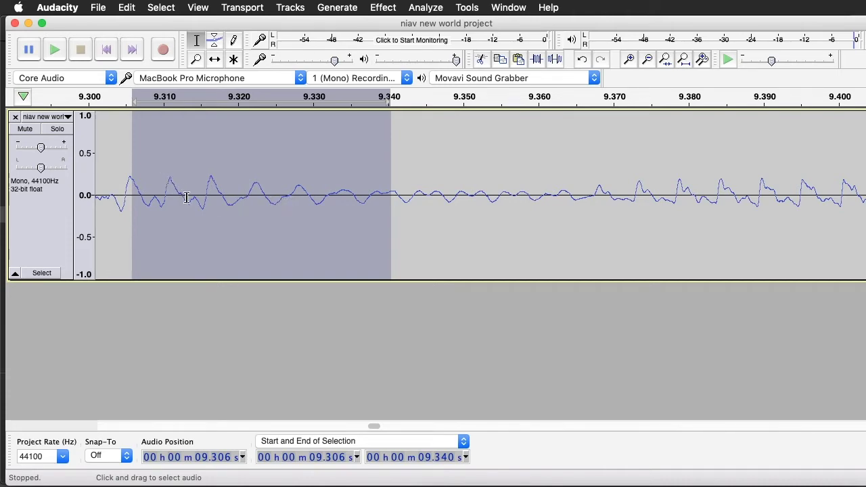
left_click(224, 198)
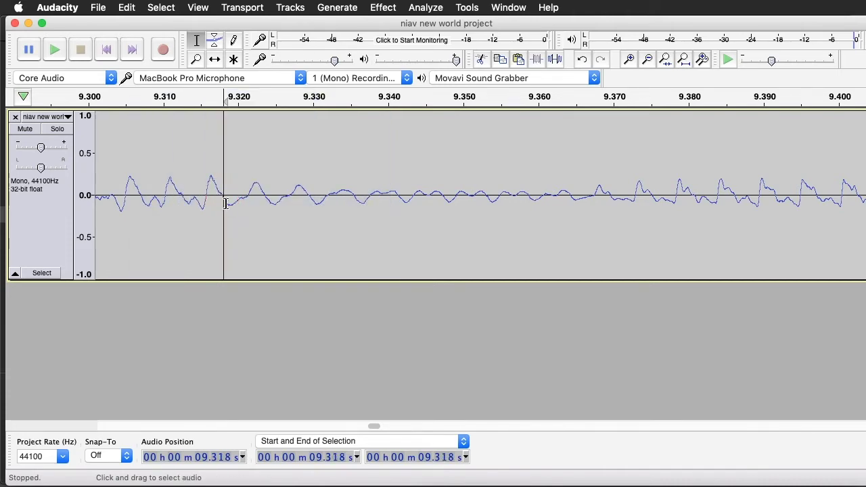
left_click_drag(171, 194, 295, 199)
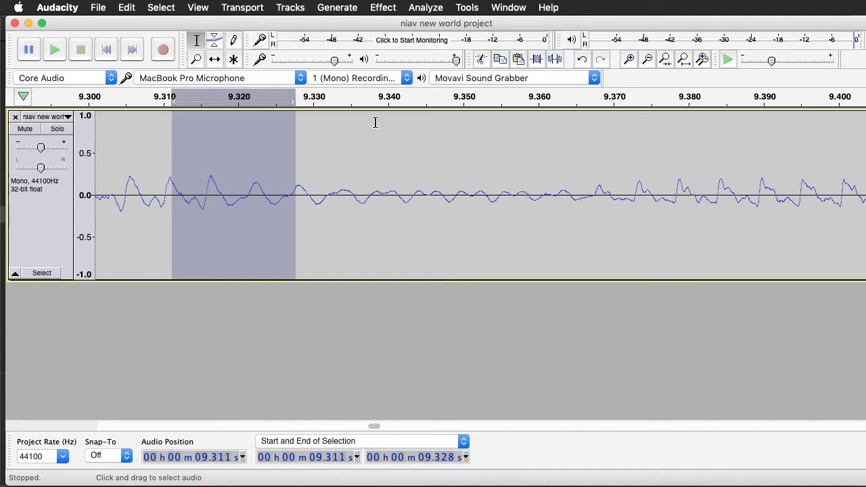
Play the repaired passage from 9.147 to 9.921 seconds and the longer stretch from 8.647 to 9.973 seconds.
left_click(651, 59)
left_click(651, 59)
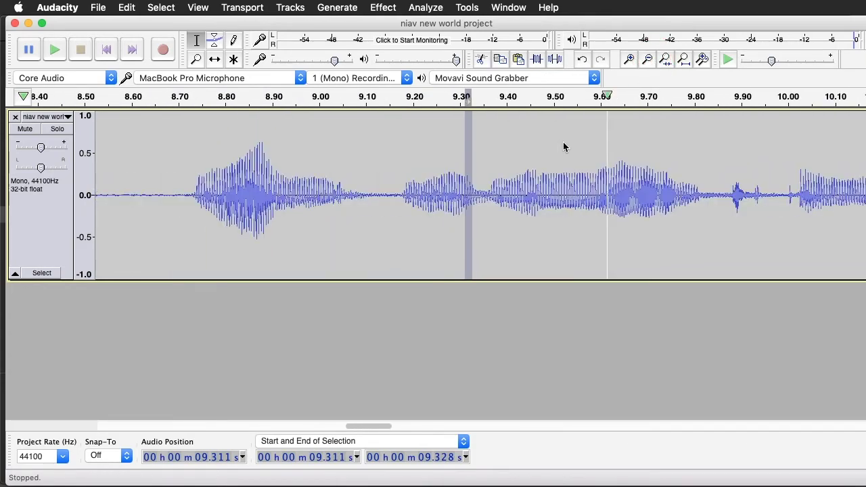
left_click_drag(389, 186, 747, 186)
key("space")
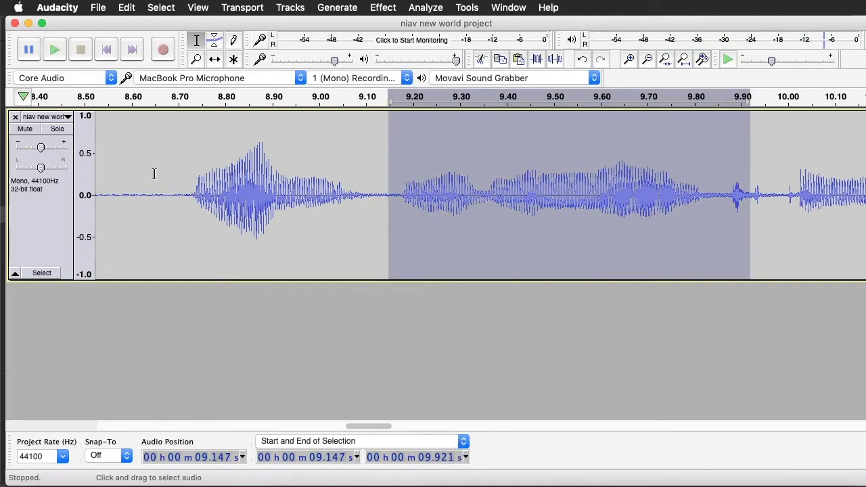
left_click_drag(155, 173, 777, 177)
key("space")
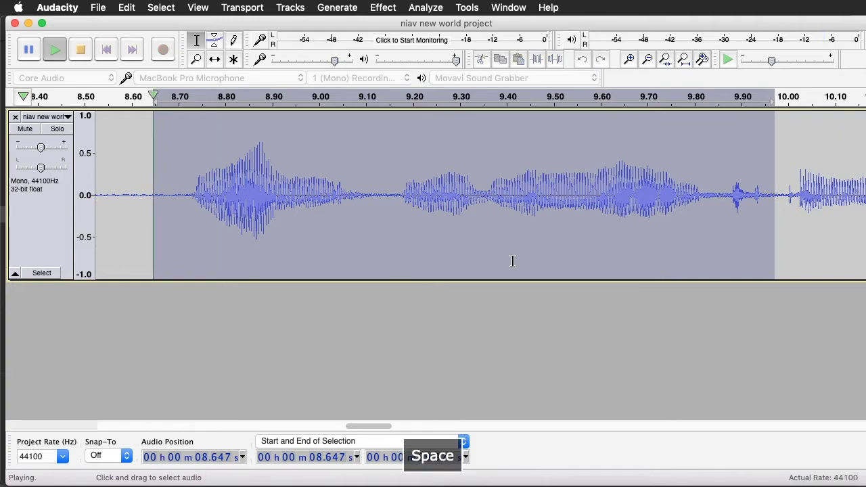
key("space")
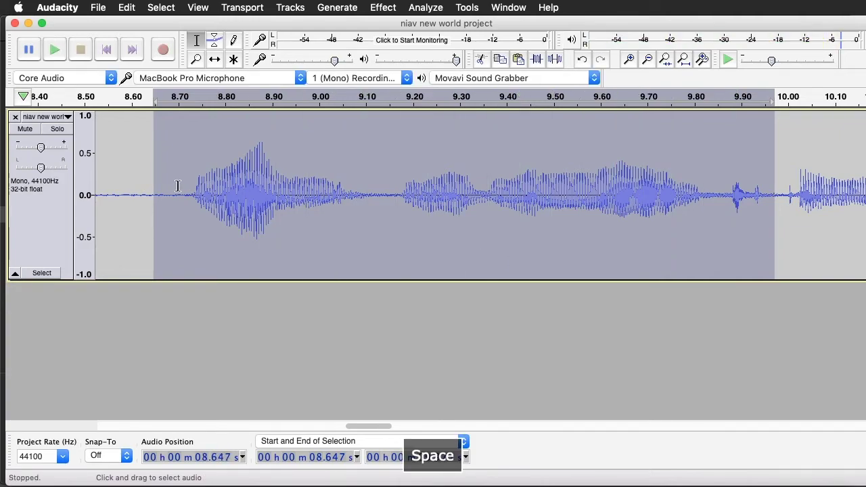
key("space")
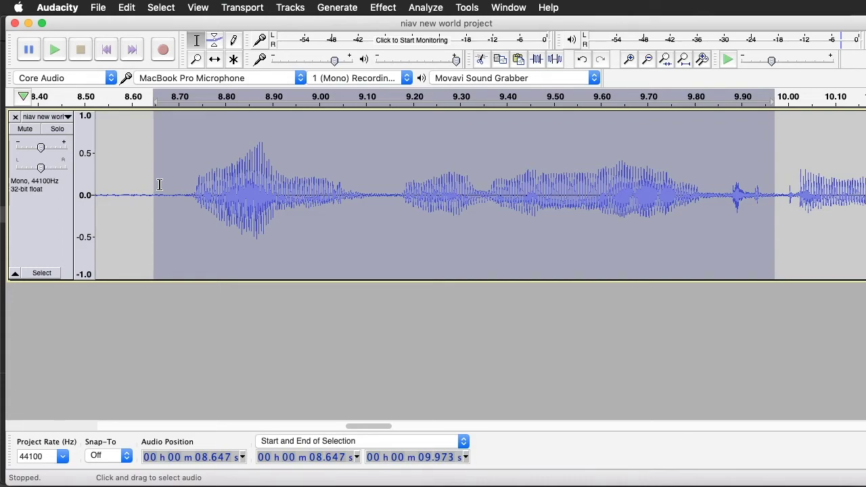
Undo the last deletion around the glitch at about 9.35 seconds.
left_click(127, 7)
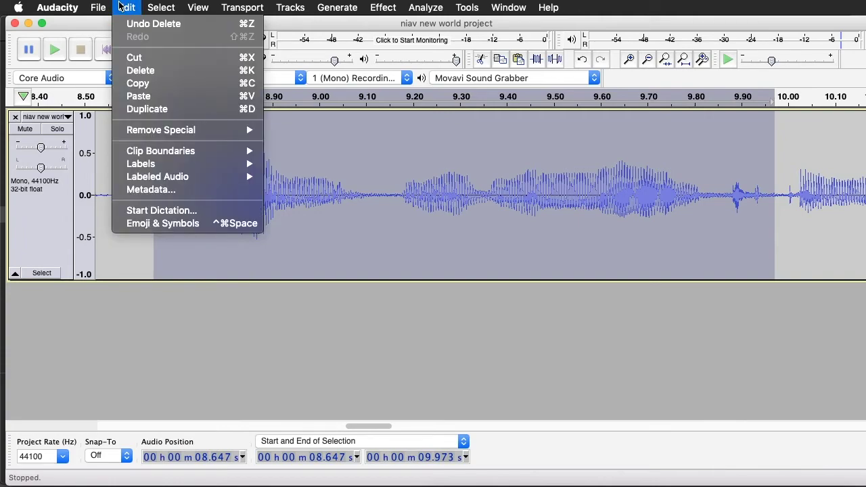
left_click(145, 26)
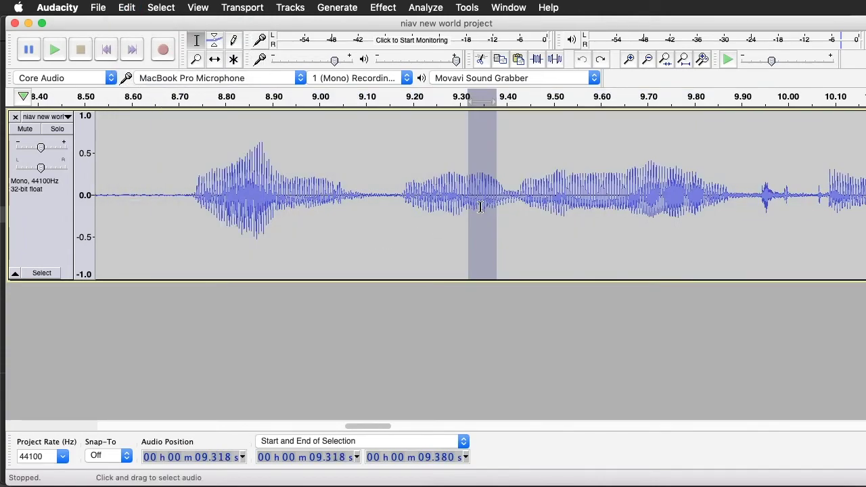
left_click(628, 60)
left_click(628, 60)
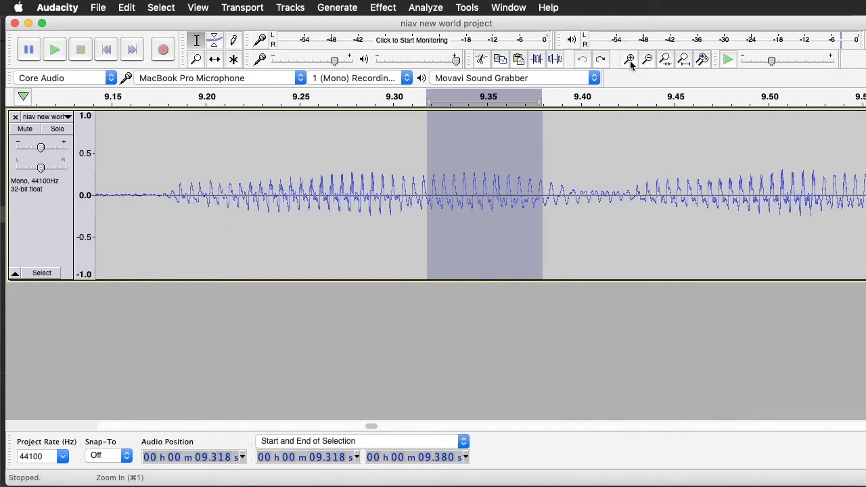
Split the clip at the glitch at 9.355 seconds.
left_click(496, 202)
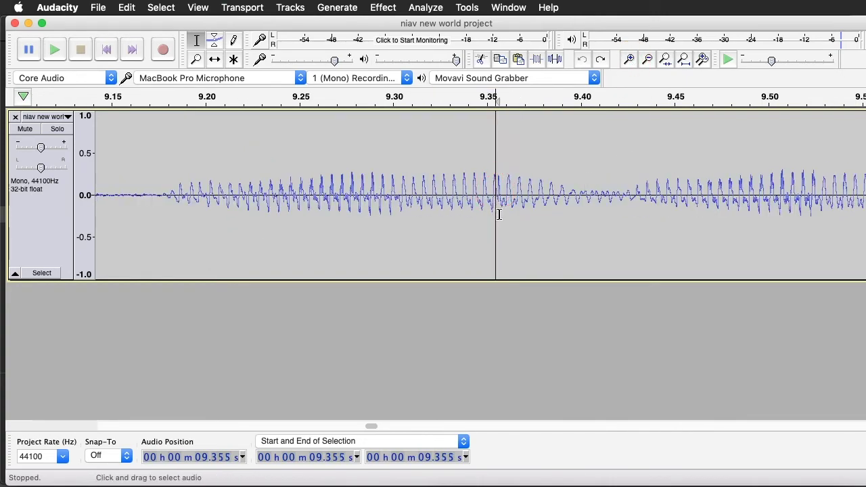
left_click(127, 7)
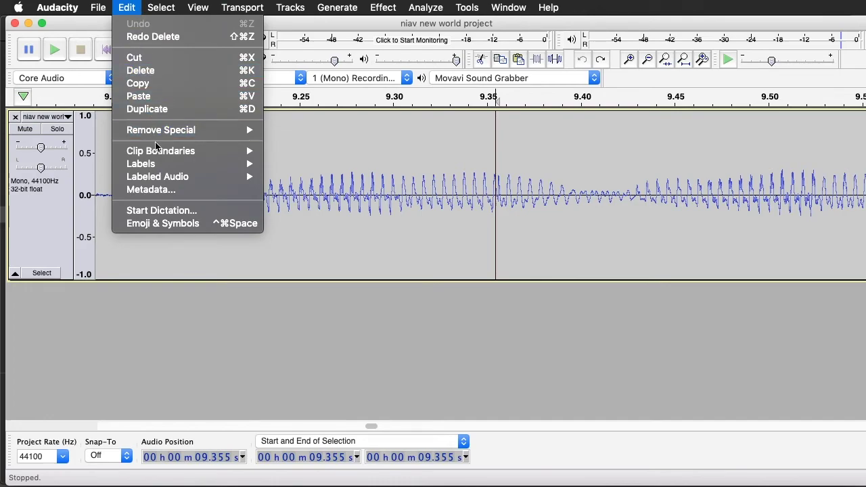
mouse_move(223, 151)
left_click(335, 151)
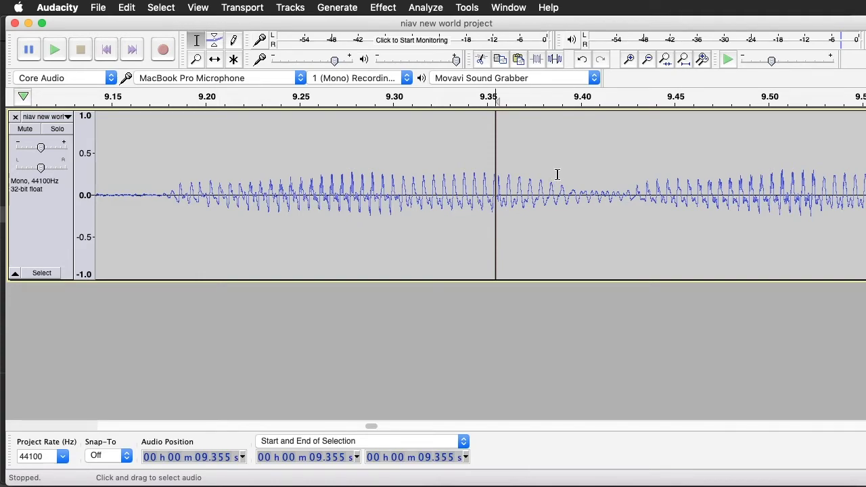
Select the audio from 9.279 to 9.437 seconds across the split and apply Crossfade Clips.
left_click(649, 188)
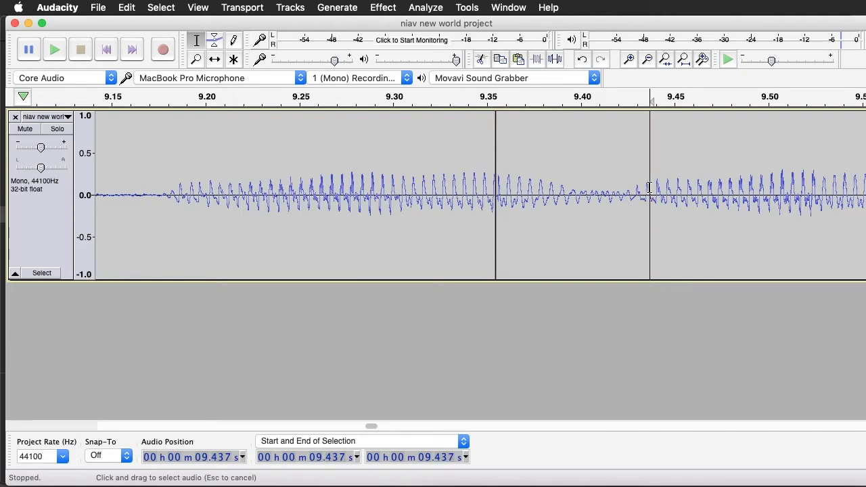
left_click_drag(649, 187, 352, 184)
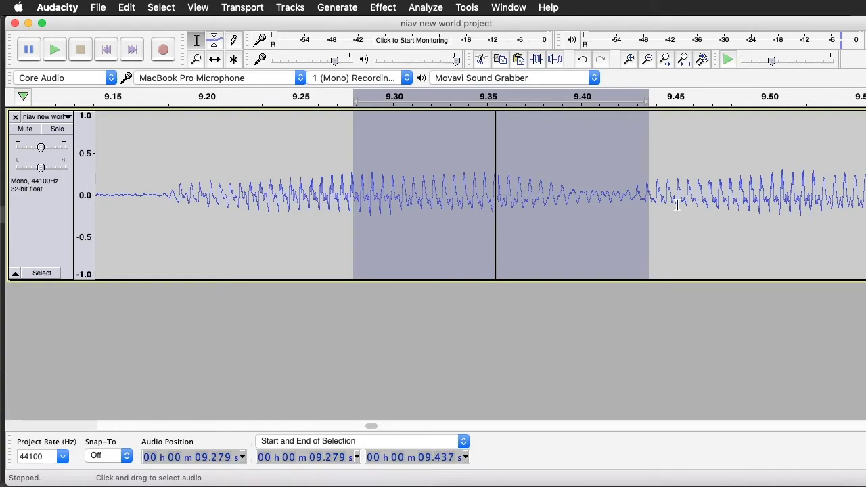
left_click(383, 7)
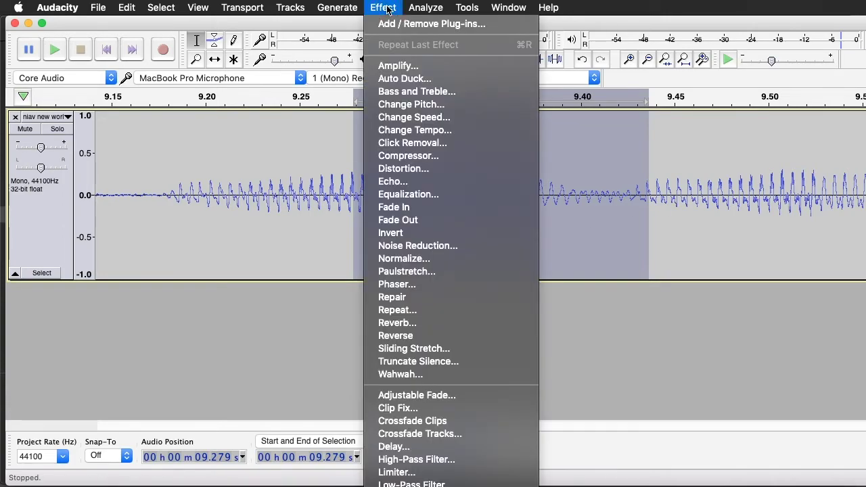
left_click(382, 421)
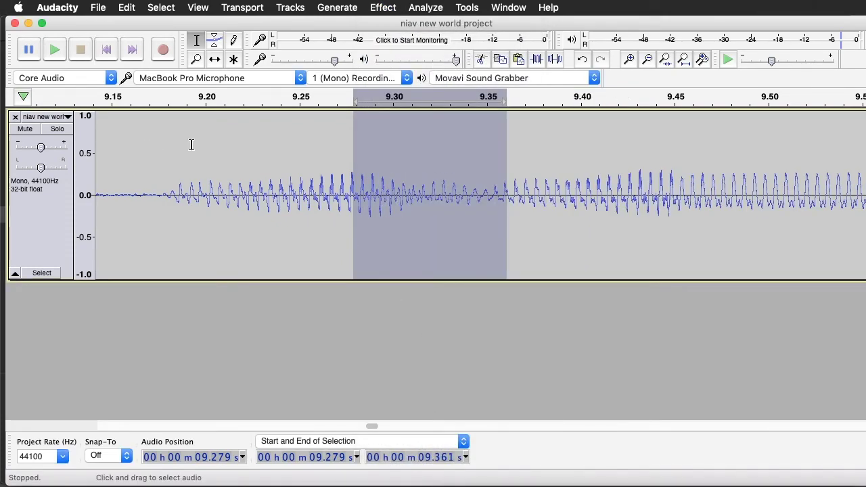
Play the crossfaded passage from 8.696 to about 9.85 seconds twice.
left_click(646, 59)
left_click(647, 59)
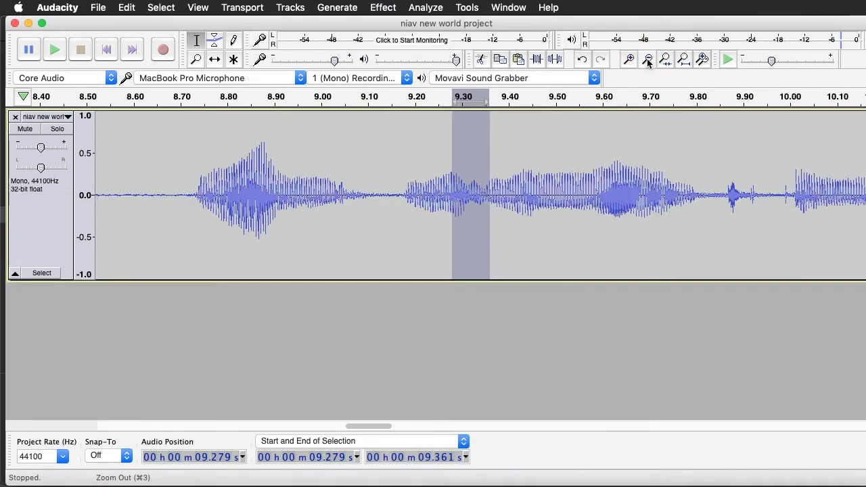
left_click_drag(178, 182, 720, 181)
key("space")
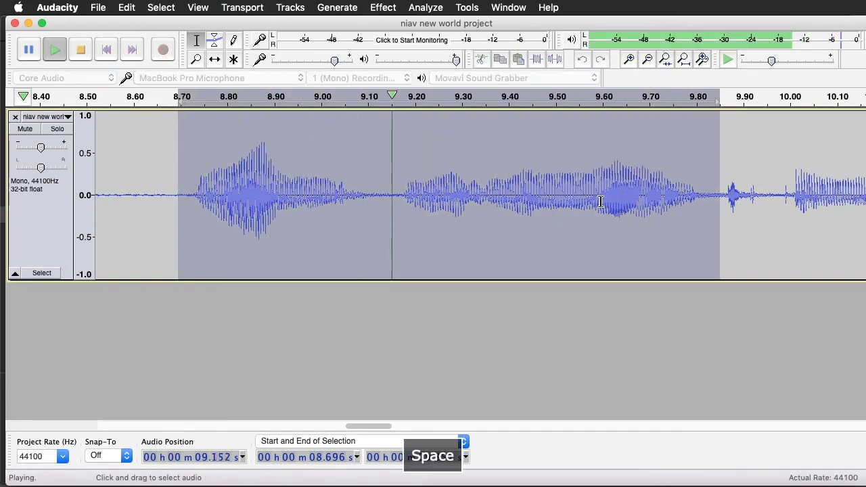
key("space")
key("space")
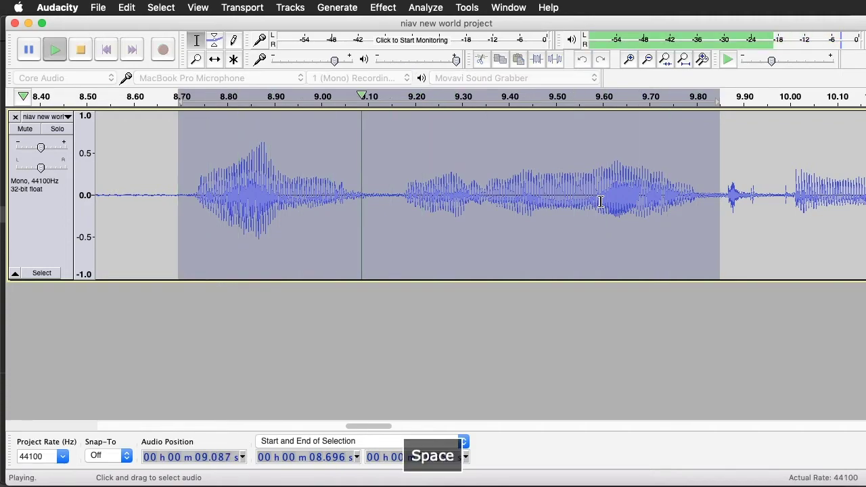
Fit the whole project in view and play the recording from near its start, enlarging the waveform during playback.
left_click(554, 188)
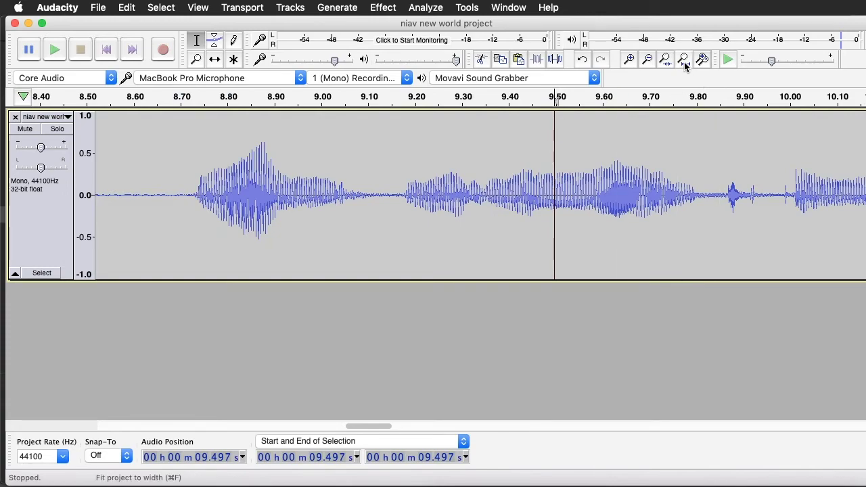
left_click(683, 62)
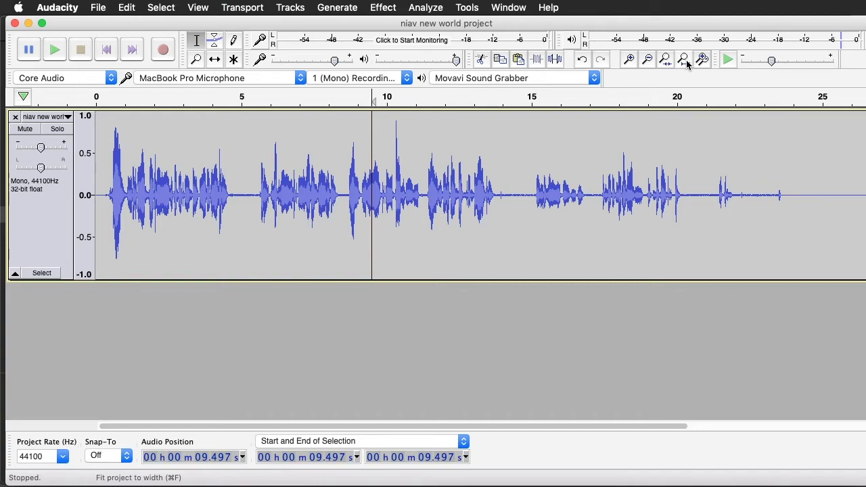
left_click(103, 97)
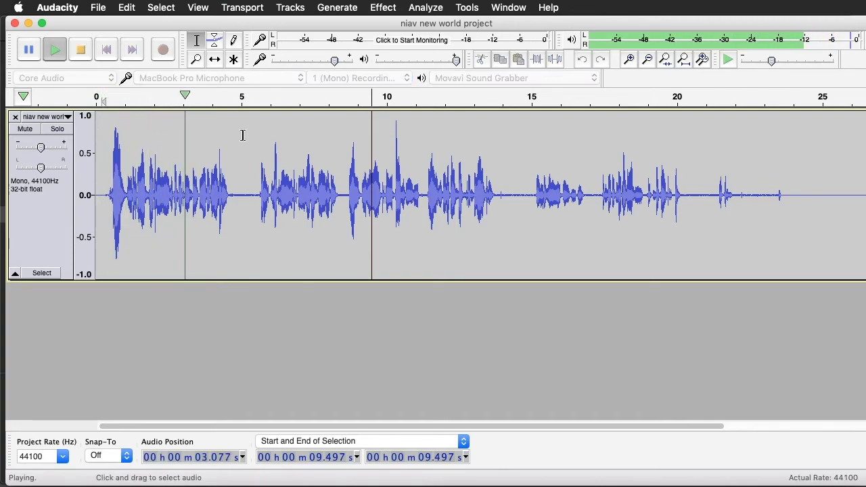
left_click(632, 61)
left_click(633, 61)
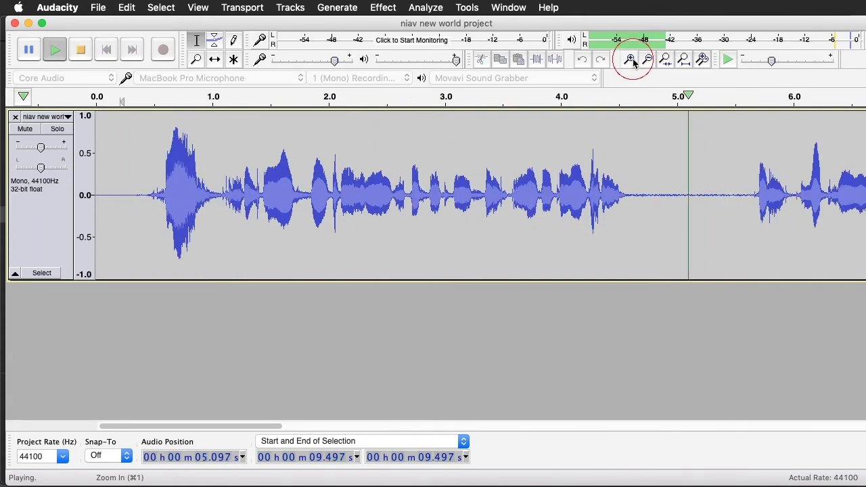
left_click(630, 59)
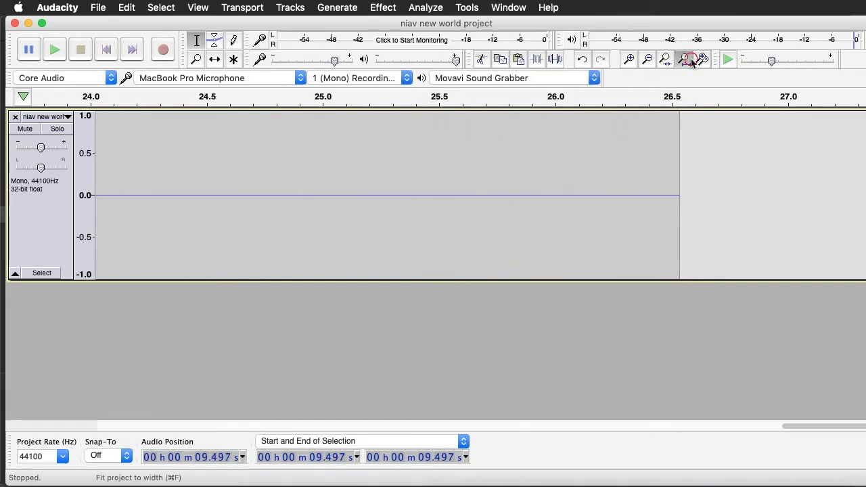
Fit the project to the window and play it from about 8.7 seconds to listen for remaining clicks.
left_click(684, 60)
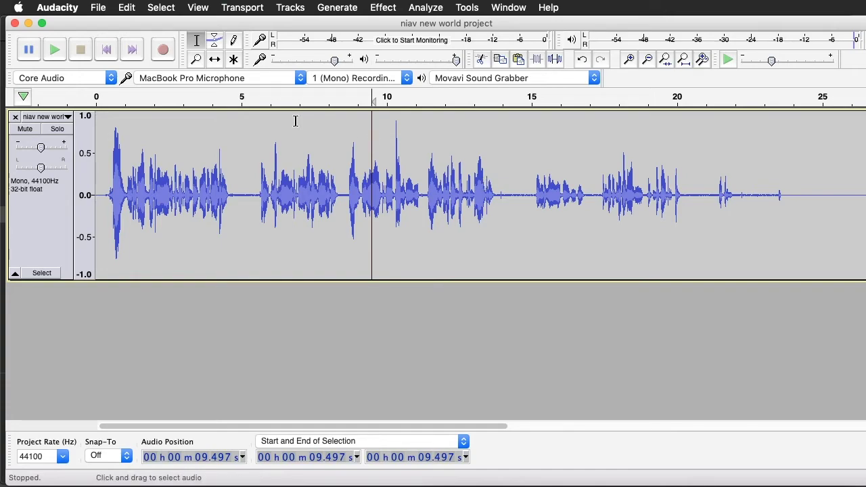
left_click(350, 100)
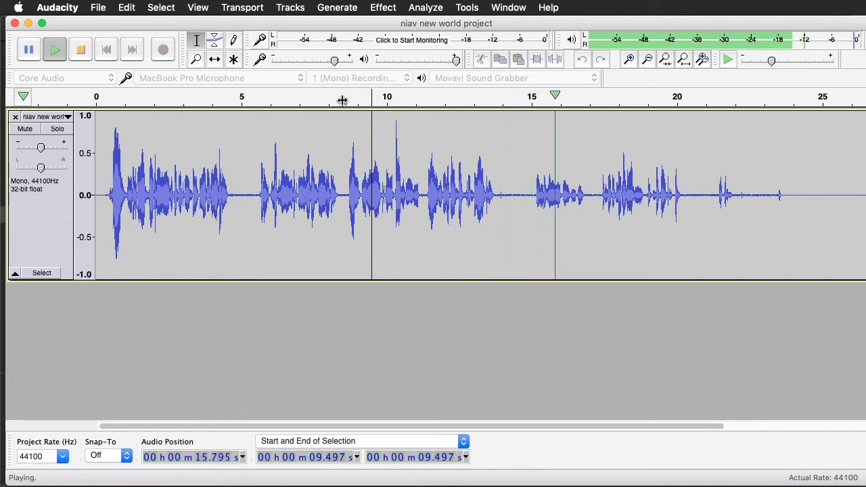
key("space")
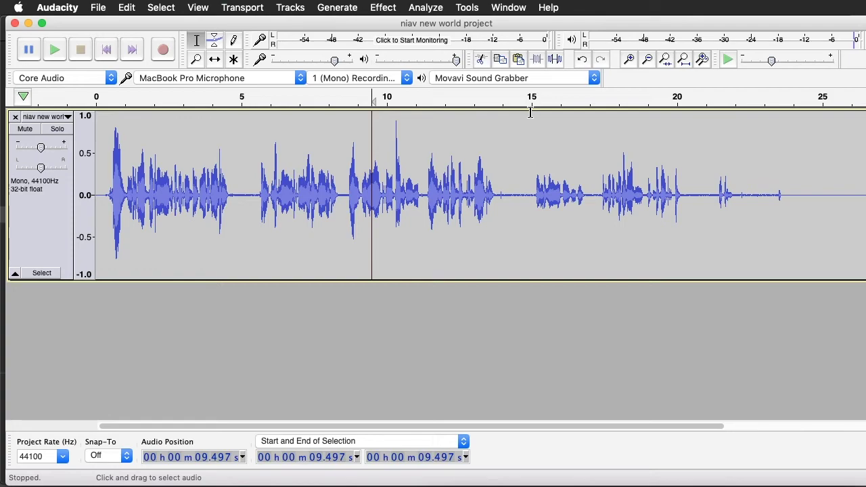
Delete the stretch between 13.814 and 14.202 seconds containing the small click in the pause.
left_click(195, 59)
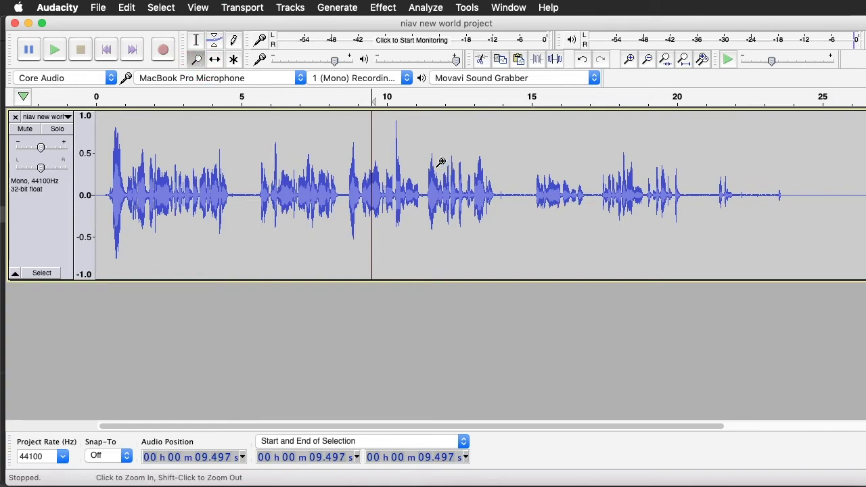
left_click_drag(441, 150, 580, 210)
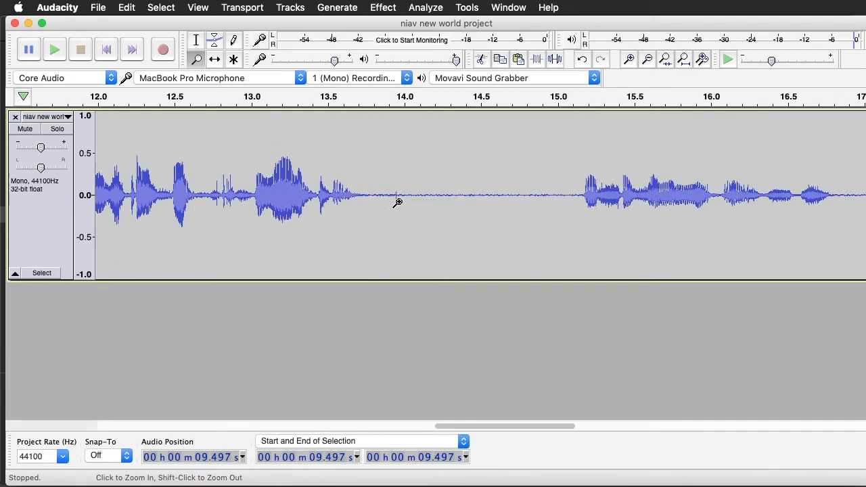
left_click(196, 40)
left_click_drag(374, 198, 434, 200)
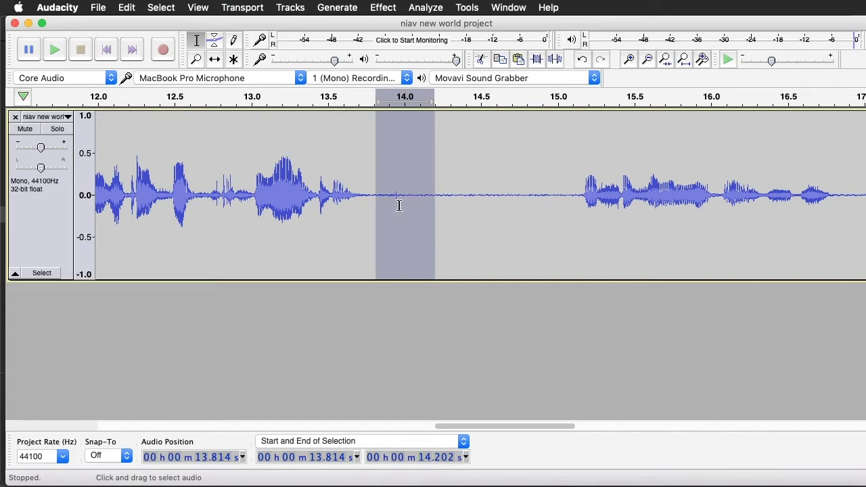
key("BackSpace")
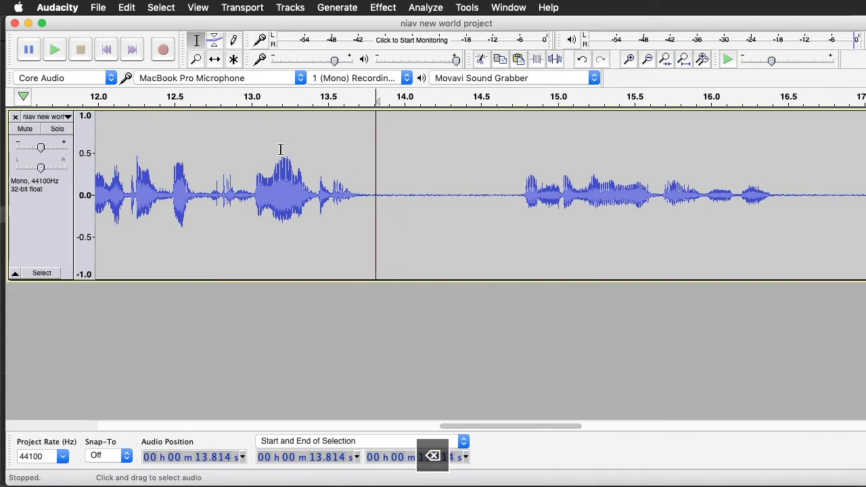
Play the audio around the shortened pause, from 12.168 to 16.003 seconds and from 11.393 to about 16.85 seconds.
left_click_drag(123, 143, 708, 171)
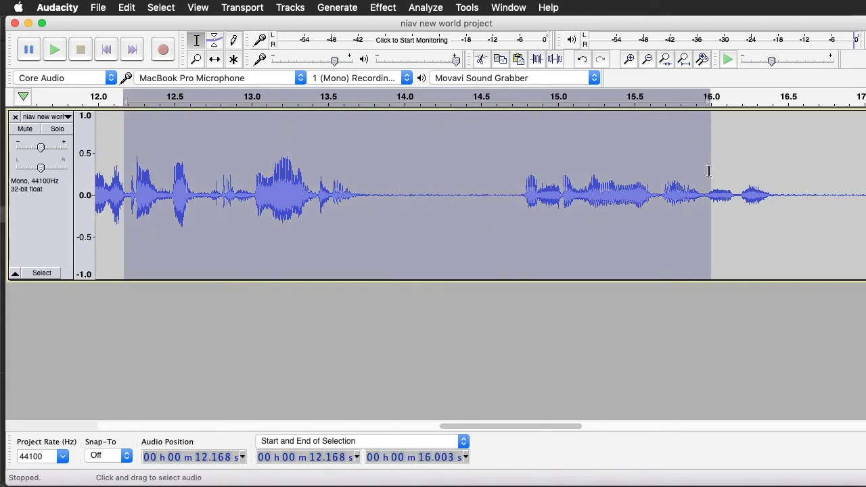
key("space")
key("super+3")
left_click(493, 194)
left_click_drag(278, 193, 697, 186)
key("space")
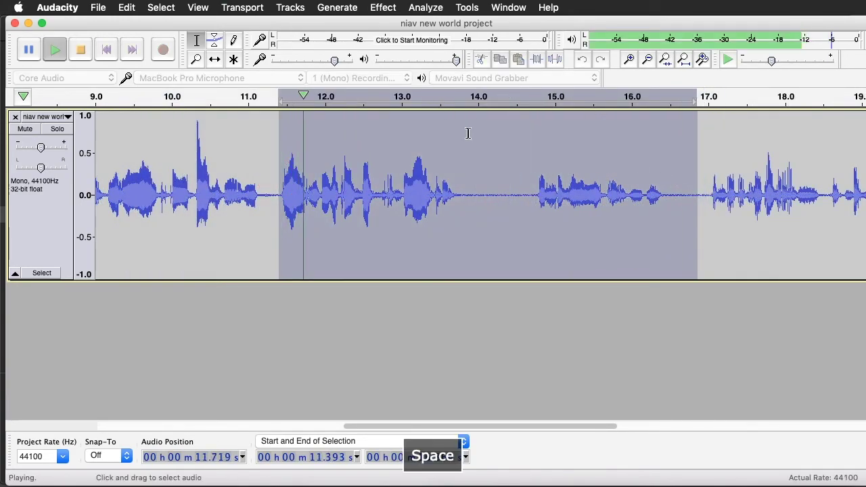
key("space")
Play the recording from 14.031 seconds through to about 22 seconds to check for further clicks.
left_click(543, 221)
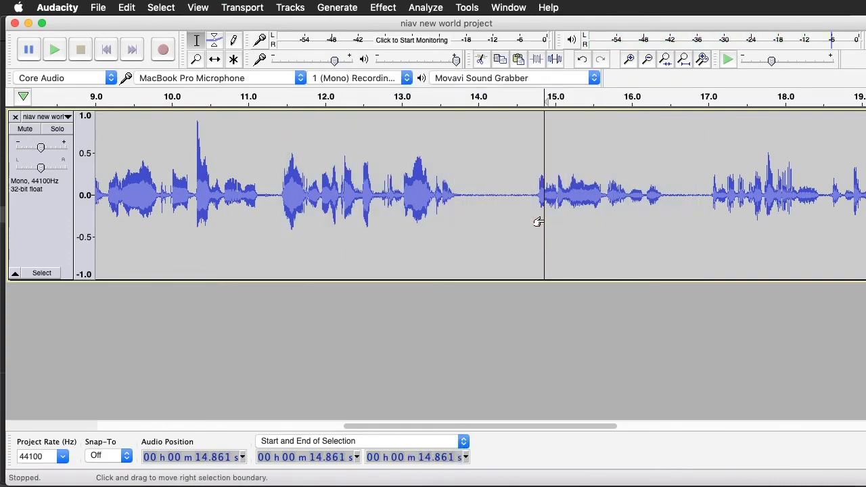
left_click(480, 174)
key("space")
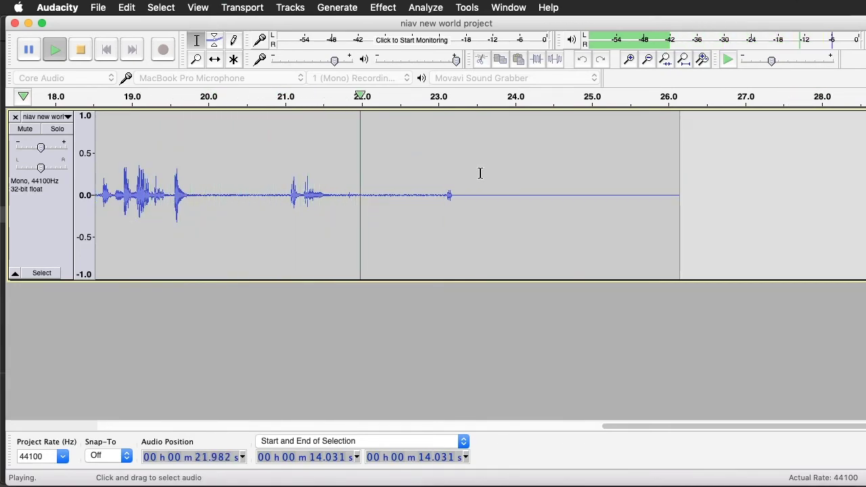
key("space")
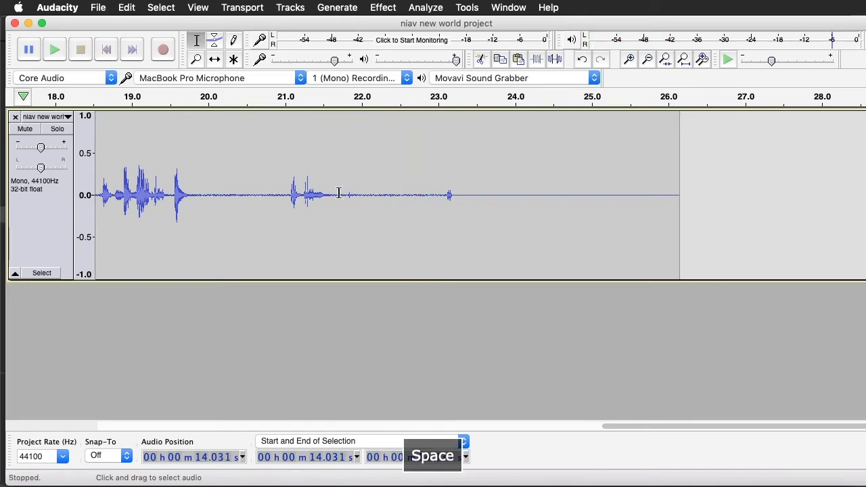
Delete the small click starting at 21.771 seconds and play the result from 20.412 seconds.
left_click_drag(345, 195, 355, 205)
key("BackSpace")
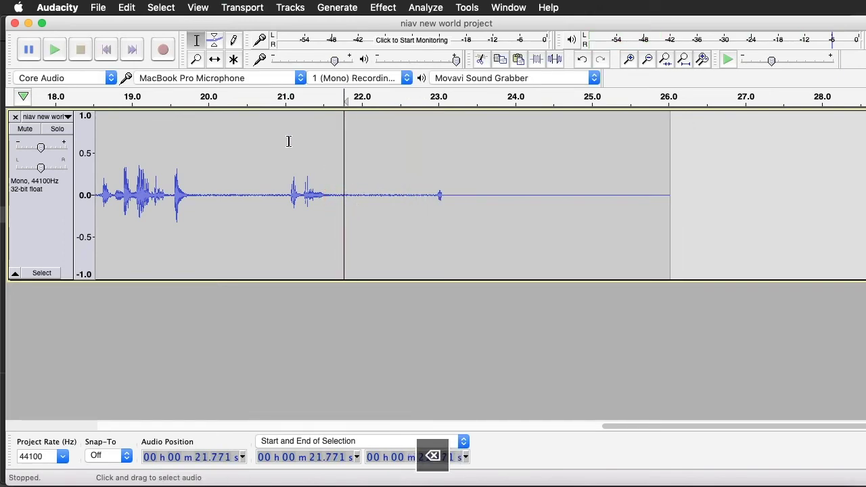
left_click(239, 154)
key("space")
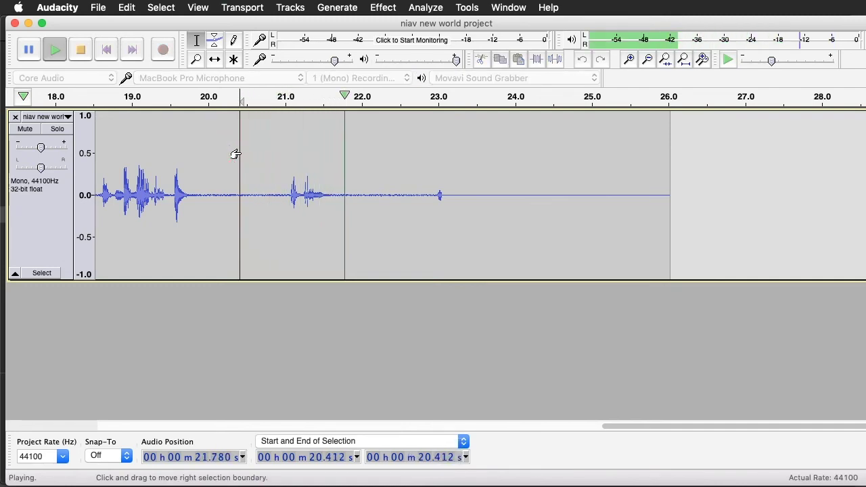
key("space")
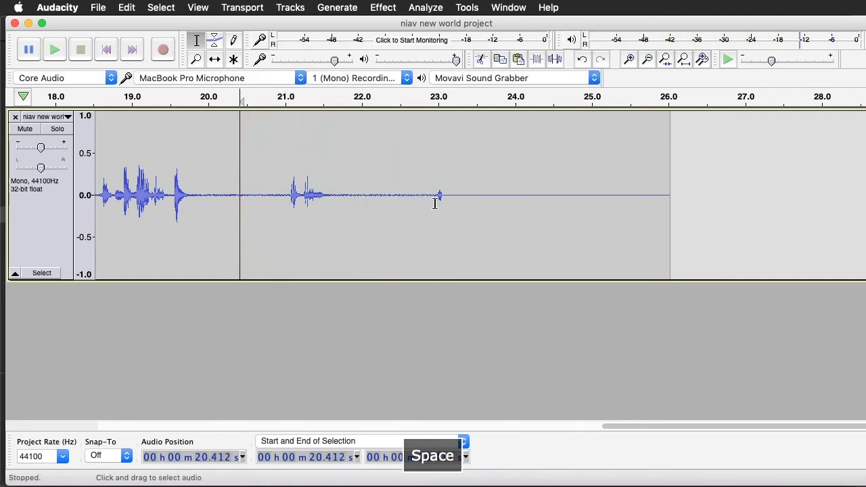
Delete everything from 22.944 seconds to the end of the track, including the last click and the silence.
left_click_drag(434, 198, 711, 201)
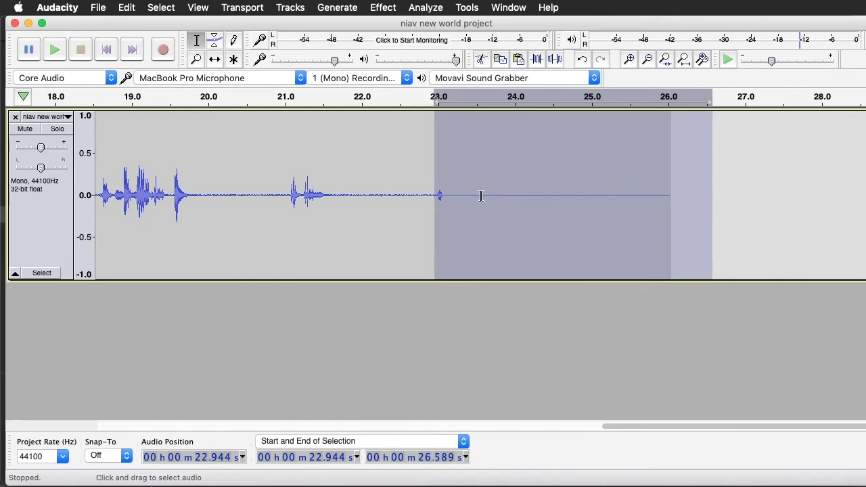
left_click(481, 196)
Fade out the end of the track from 21.665 seconds and play the result from about 18.7 seconds.
left_click_drag(336, 196, 440, 196)
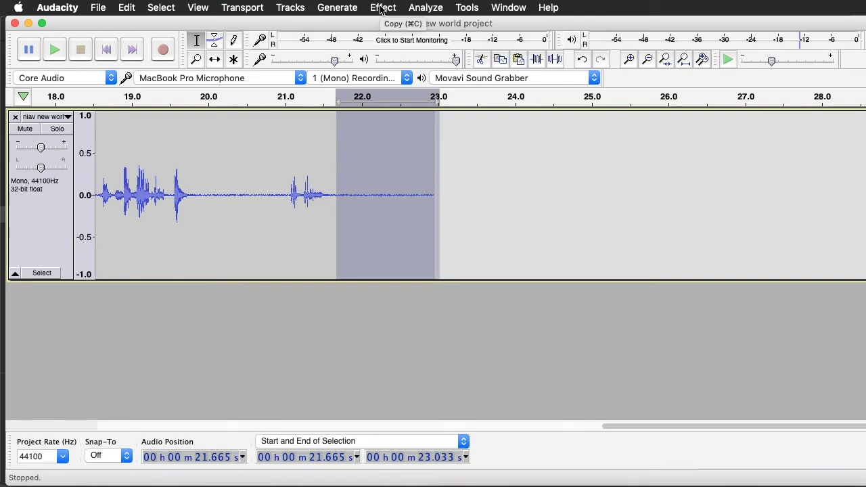
left_click(382, 7)
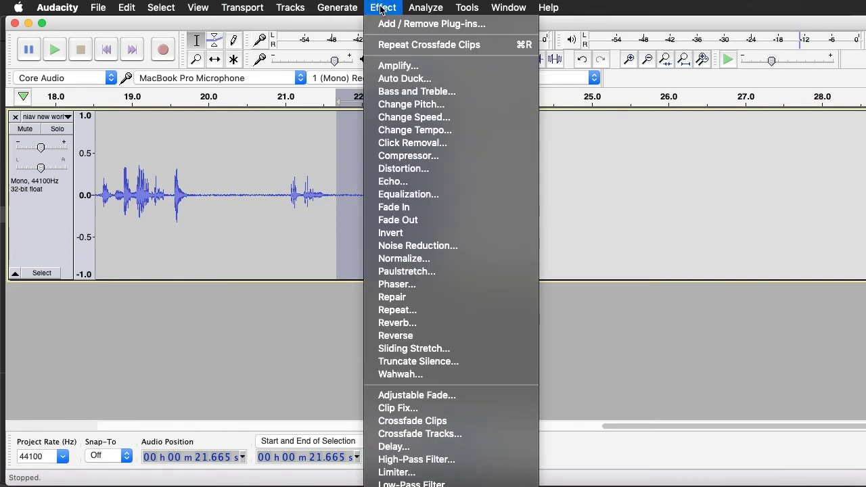
left_click(430, 223)
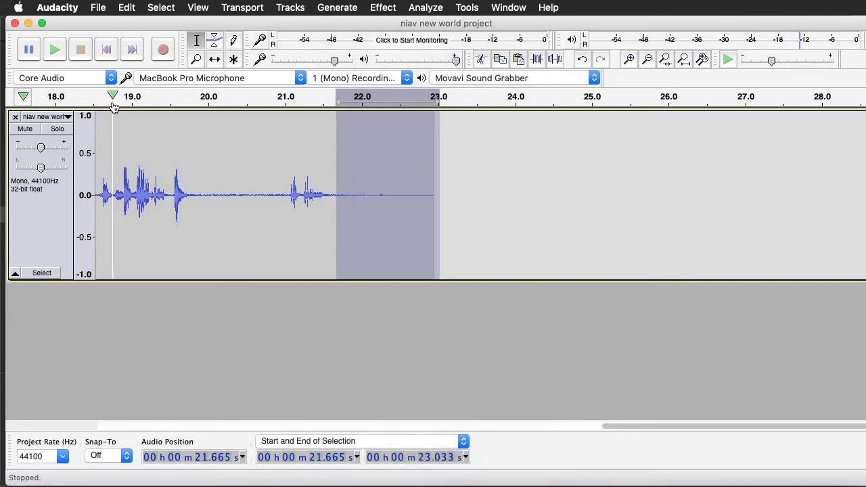
key("space")
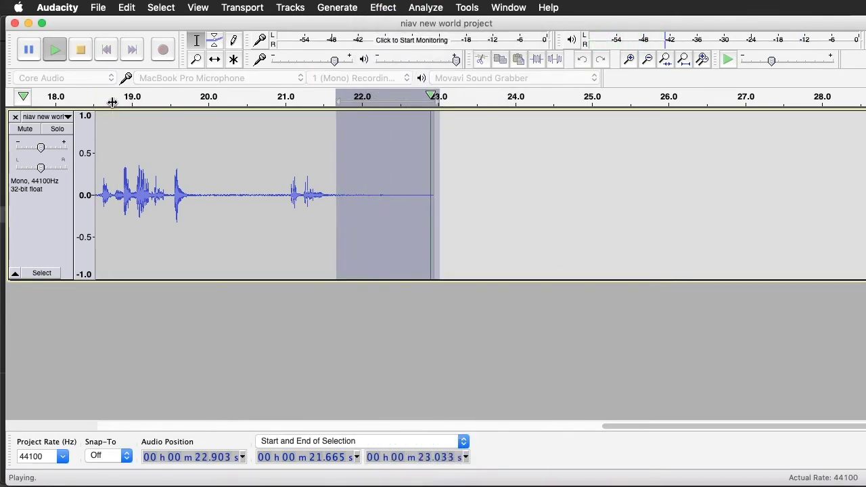
left_click(106, 102)
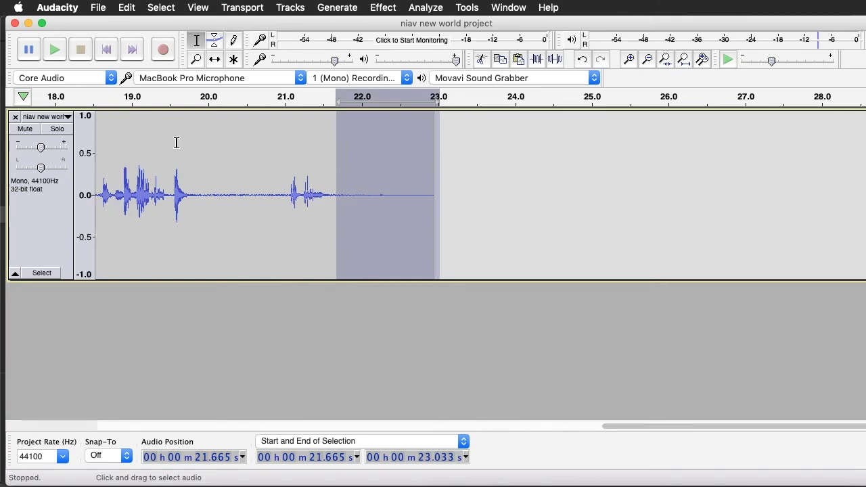
Fit the whole recording in view and save the project under its existing name.
key("super+f")
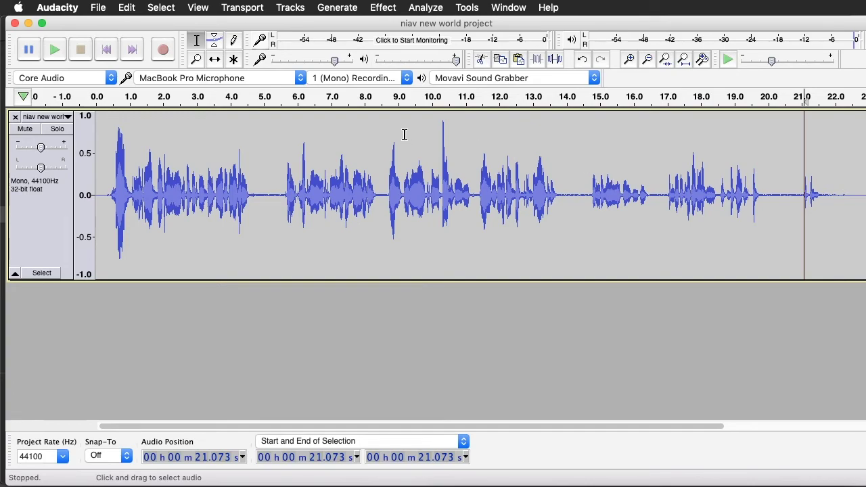
left_click(98, 8)
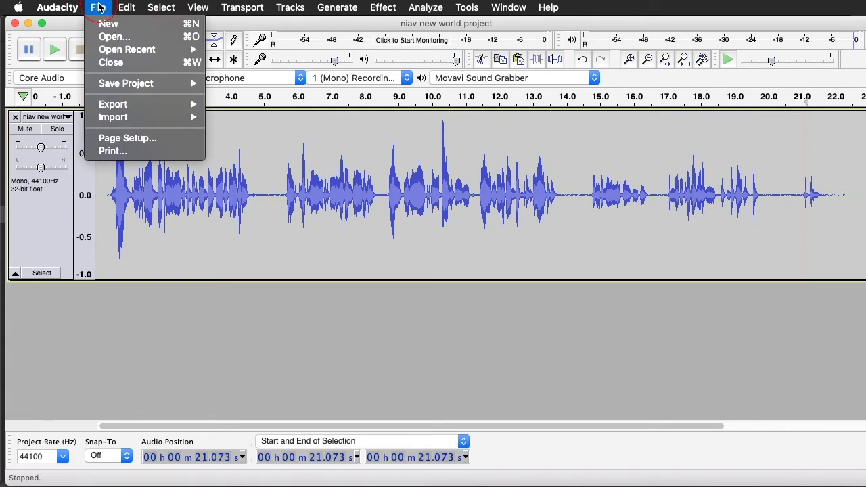
mouse_move(109, 85)
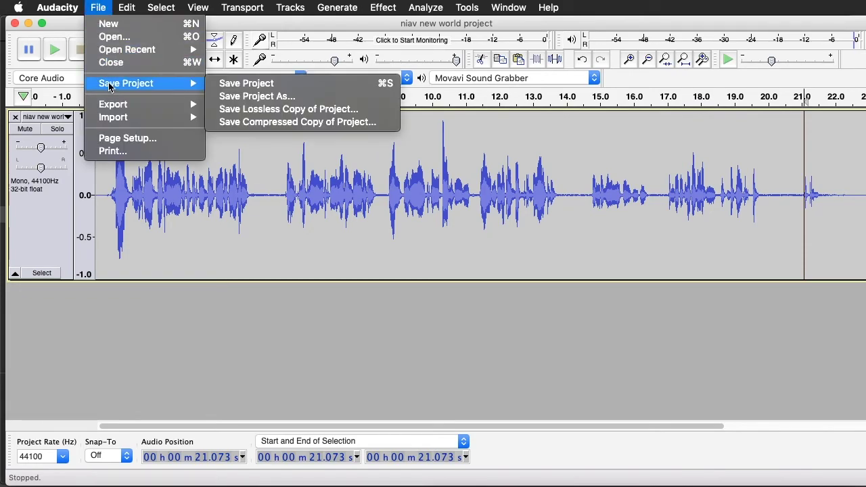
left_click(263, 83)
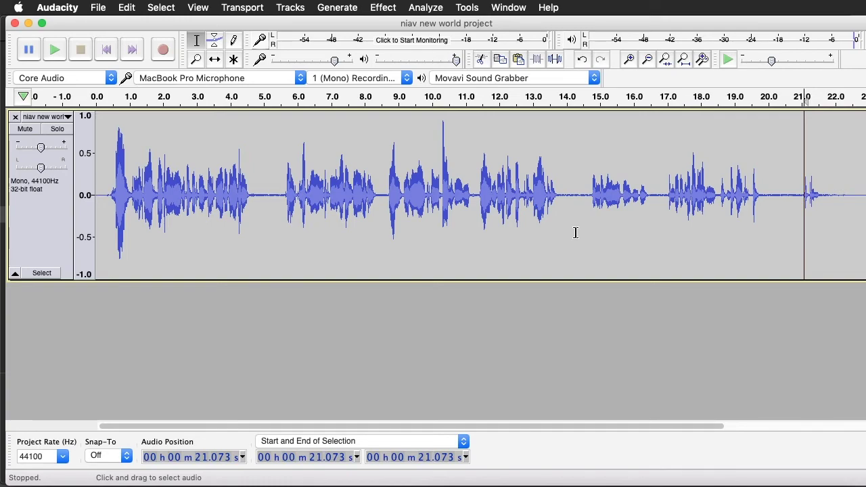
left_click(98, 7)
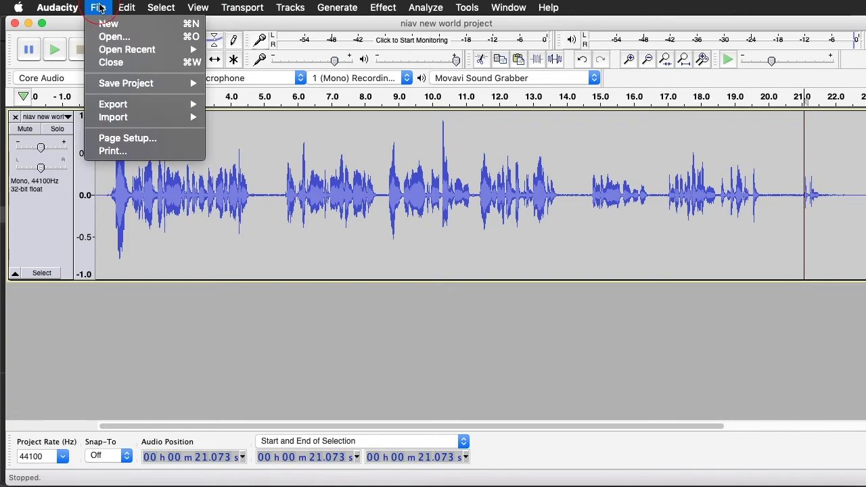
mouse_move(179, 88)
left_click(248, 96)
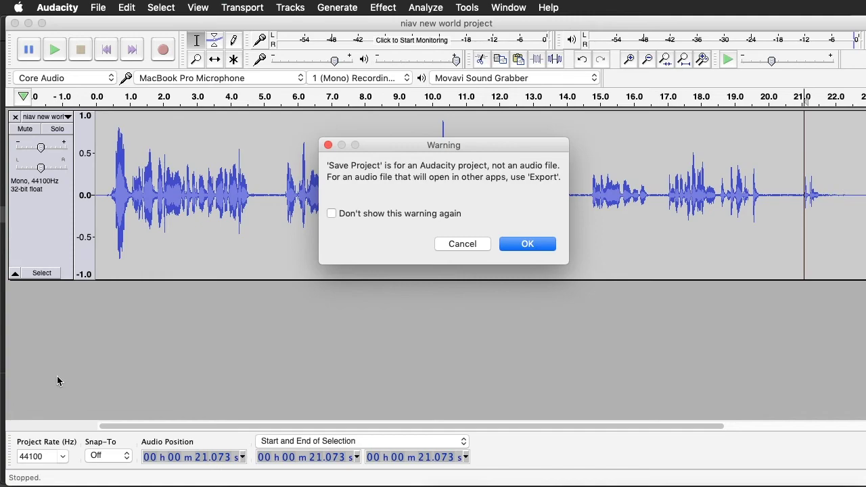
left_click(464, 245)
Export the recording as a signed 16-bit PCM WAV named "niav new world edited 8-28 v1" in 3782 AUDIO STORYTELLING, leaving the metadata tags as they are.
left_click(100, 8)
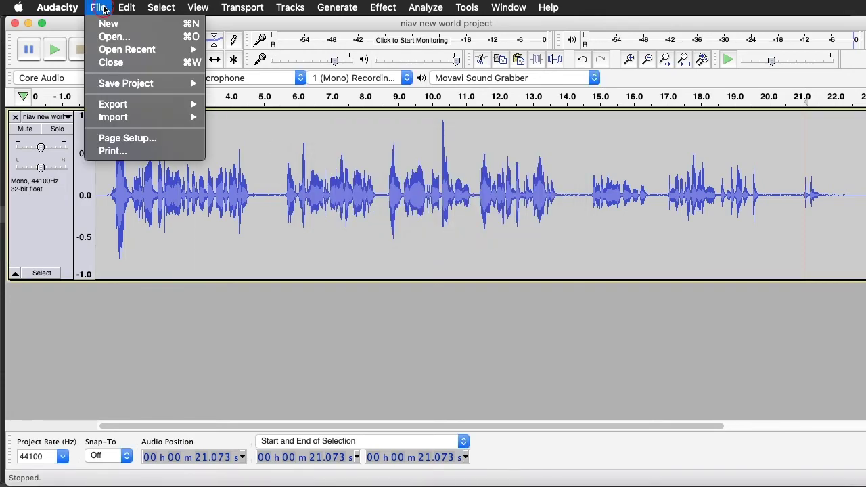
mouse_move(132, 111)
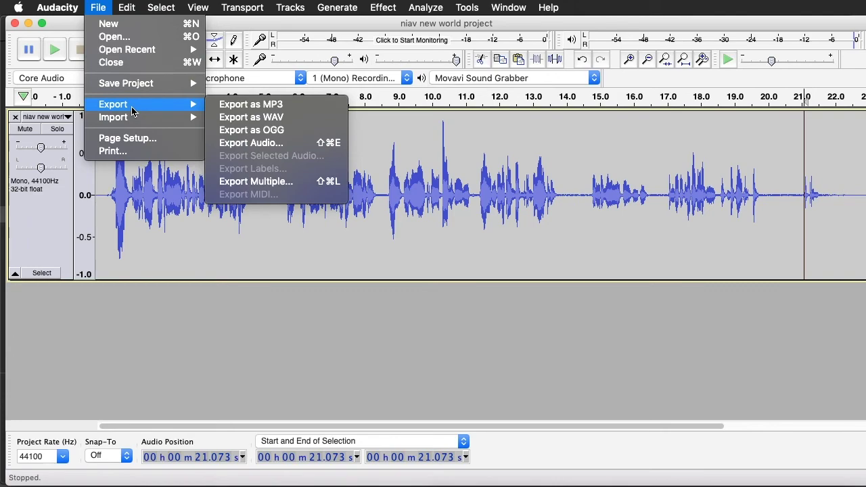
left_click(295, 120)
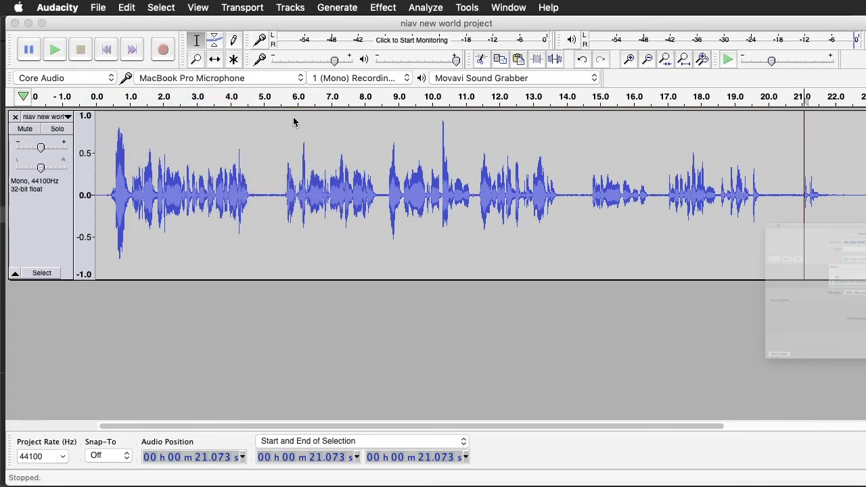
left_click_drag(718, 105, 319, 84)
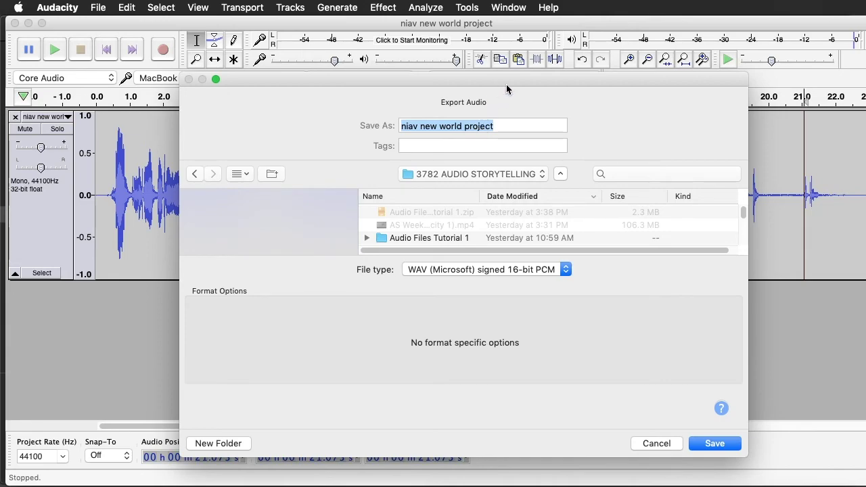
double_click(478, 125)
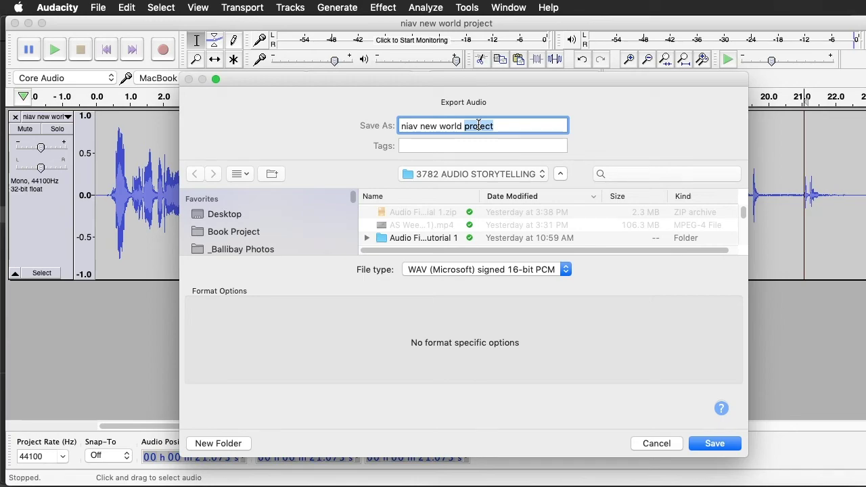
type("edited")
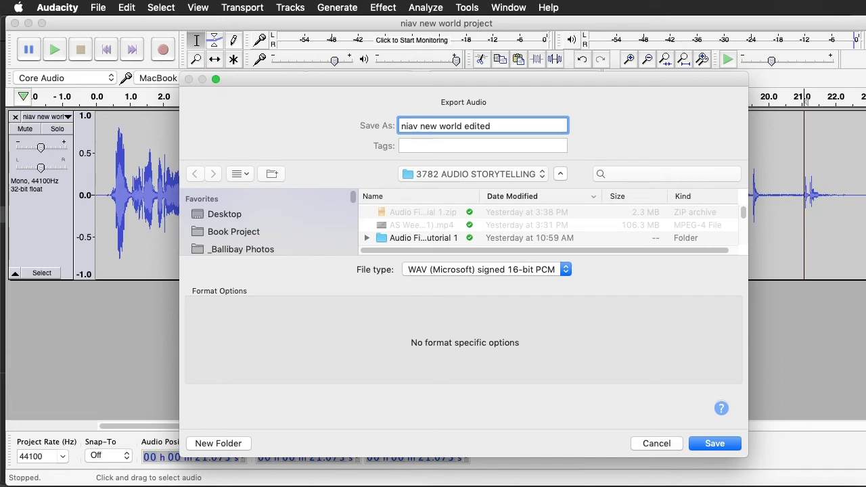
type("8")
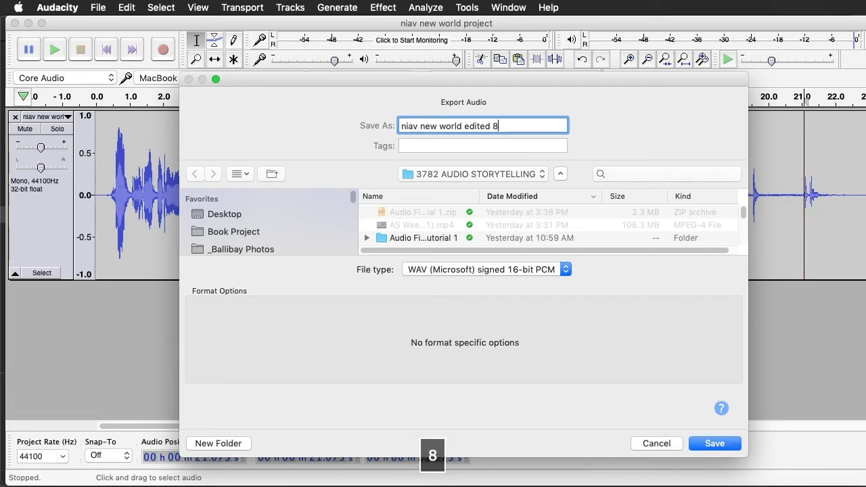
type("-28 v1")
left_click(714, 443)
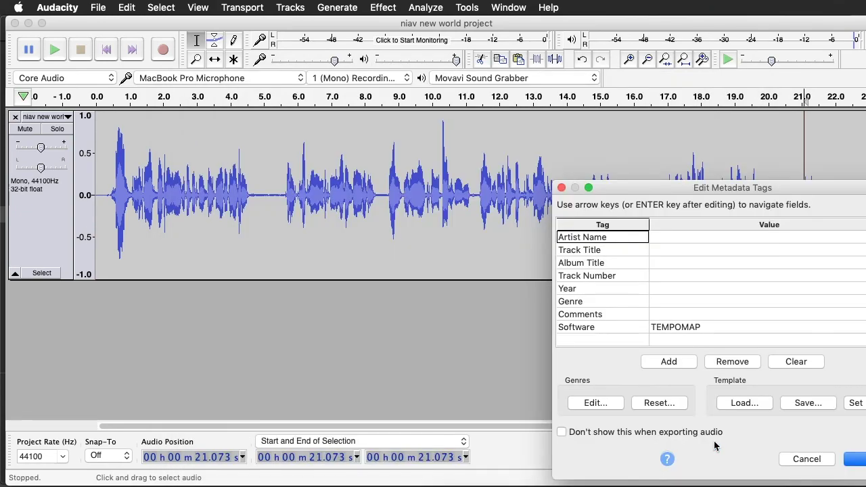
left_click_drag(673, 189, 495, 152)
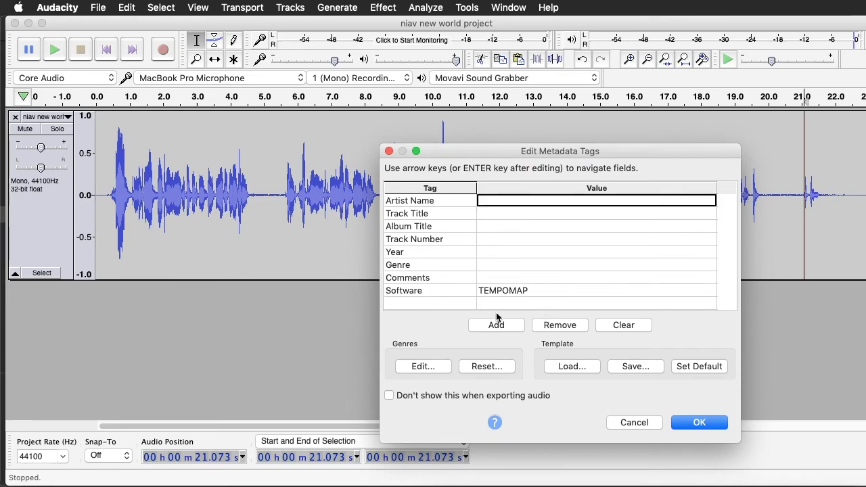
key("Right")
left_click(699, 423)
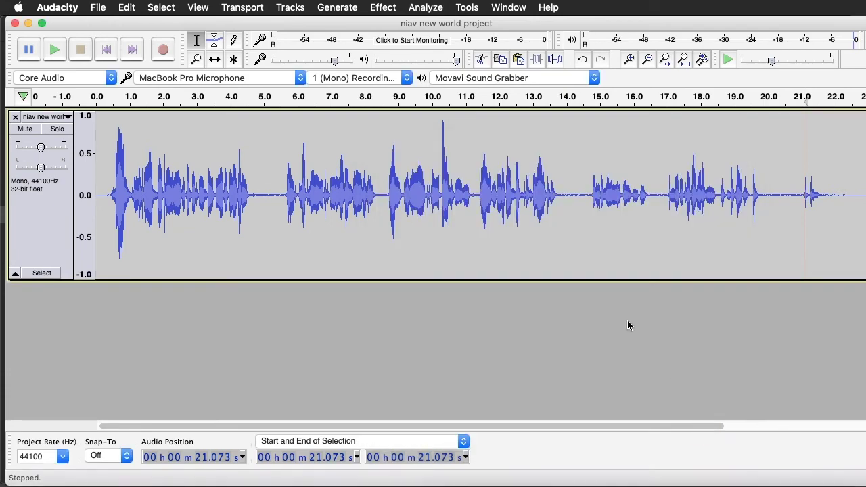